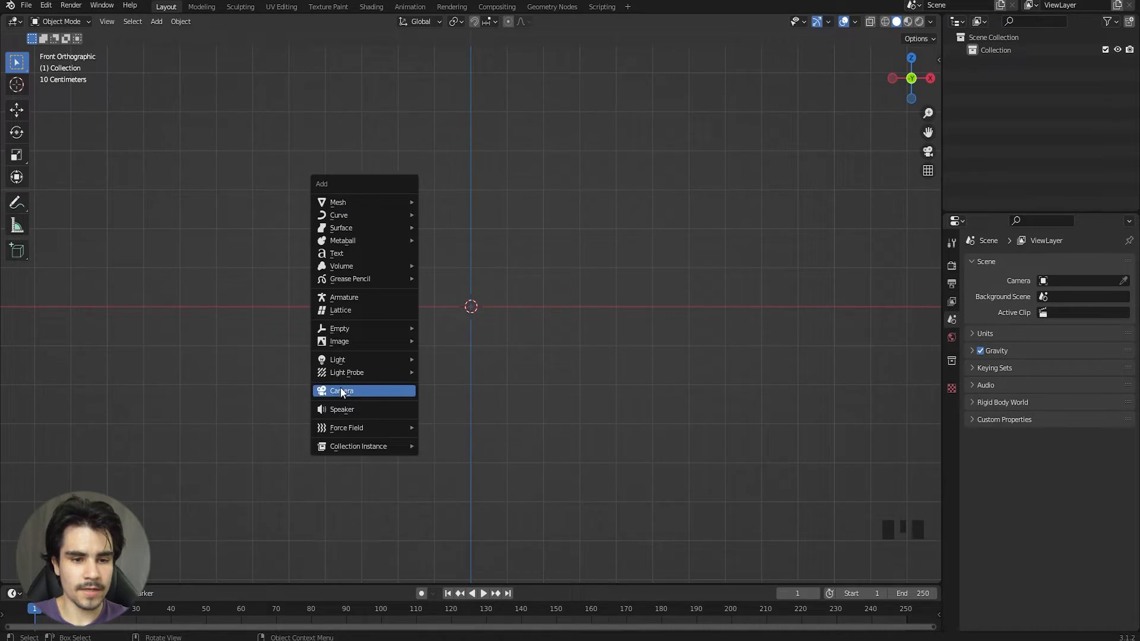
Add a camera in front view and delete it again.
{"action": "left_click", "coordinate": [341, 390]}
{"action": "key", "text": "Delete"}
Add two cameras, each from a different perspective view angle, to compare their orientations.
{"action": "middle_click_drag", "start_coordinate": [439, 274], "coordinate": [475, 295]}
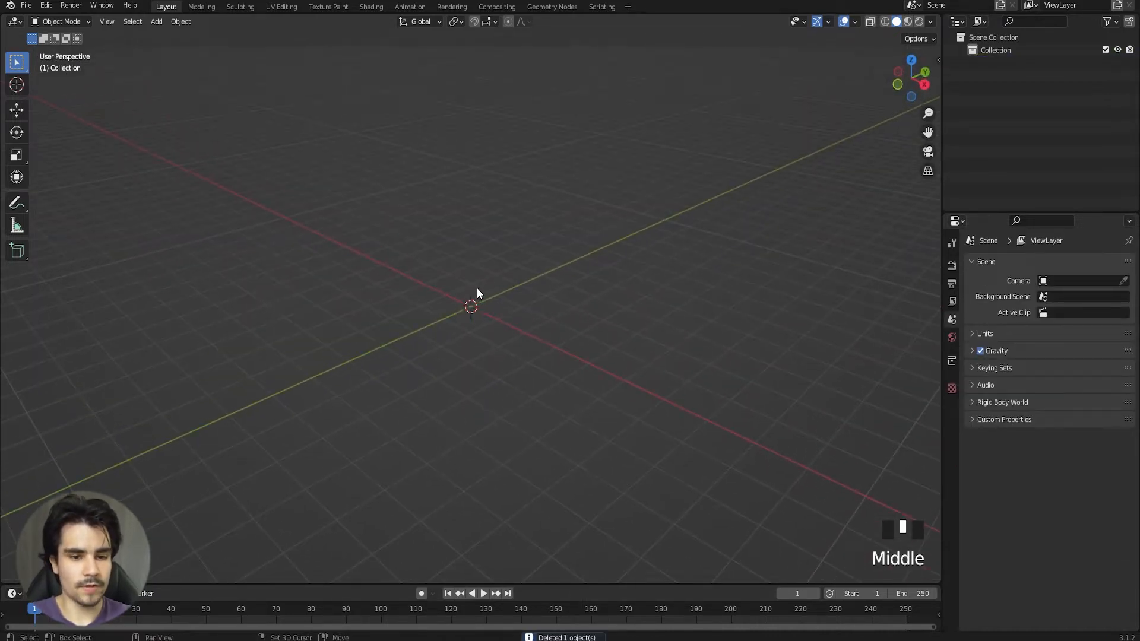
{"action": "key", "text": "shift+a"}
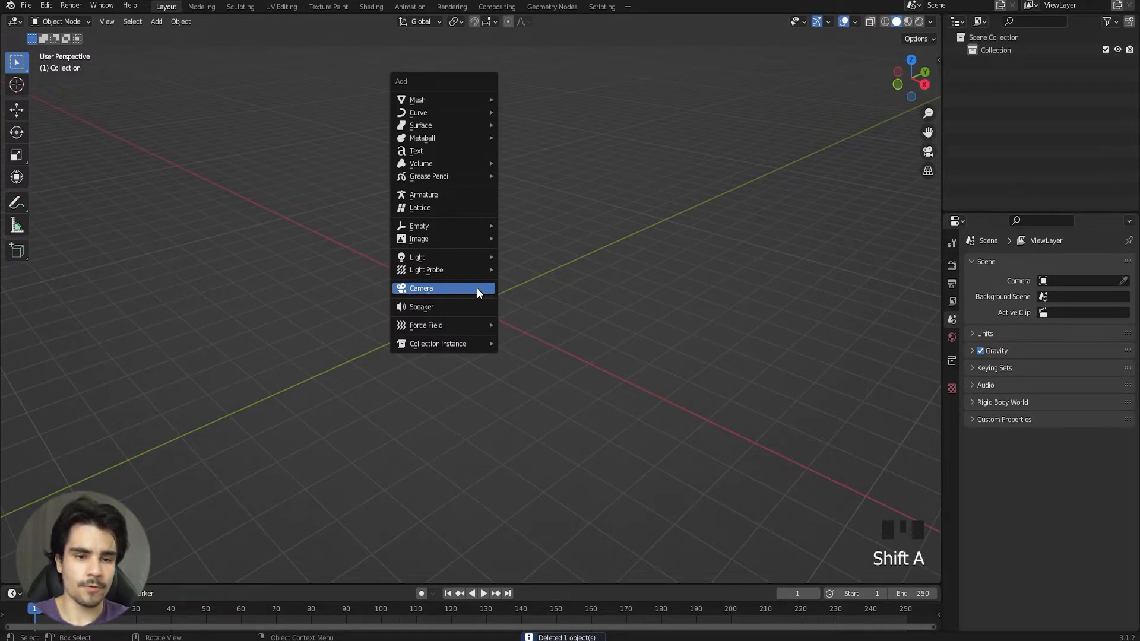
{"action": "left_click", "coordinate": [477, 292]}
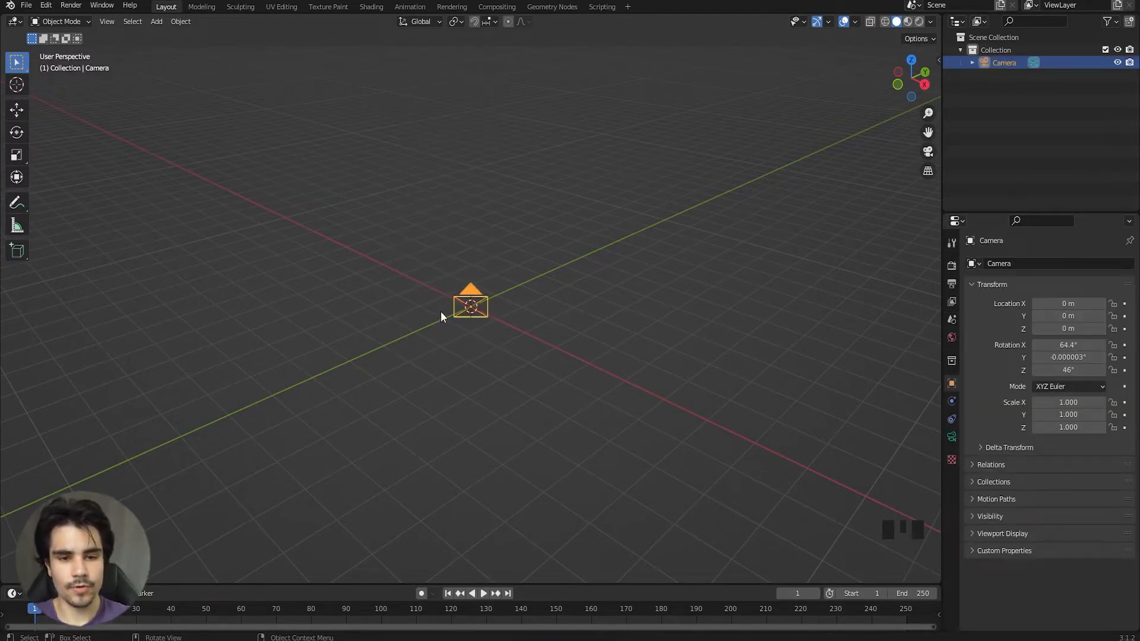
{"action": "middle_click_drag", "start_coordinate": [441, 311], "coordinate": [401, 260]}
{"action": "scroll", "coordinate": [398, 261], "scroll_direction": "up", "scroll_amount": 1}
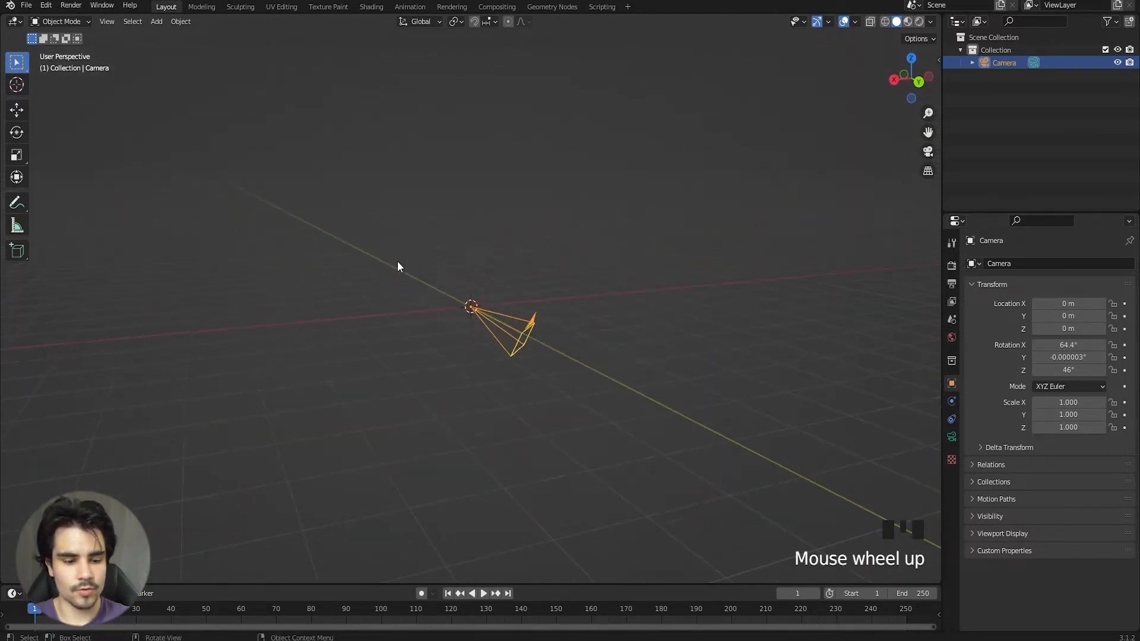
{"action": "key", "text": "shift+a"}
{"action": "left_click", "coordinate": [398, 264]}
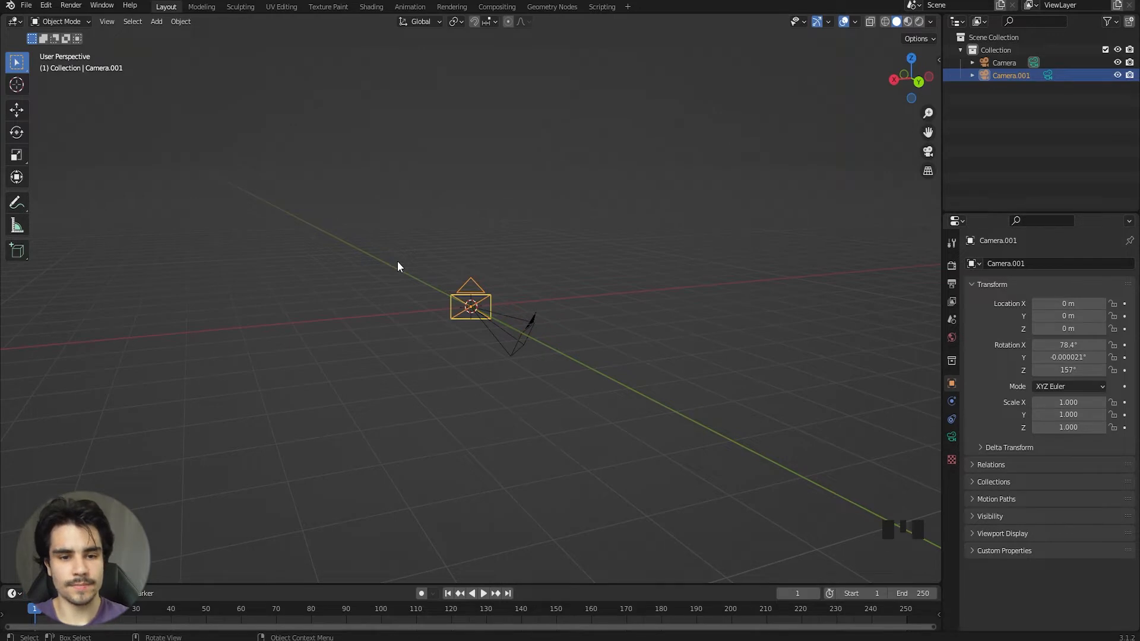
Delete all cameras and add one new camera at the origin, aligned to the front view.
{"action": "key", "text": "a"}
{"action": "key", "text": "Delete"}
{"action": "key", "text": "KP_1"}
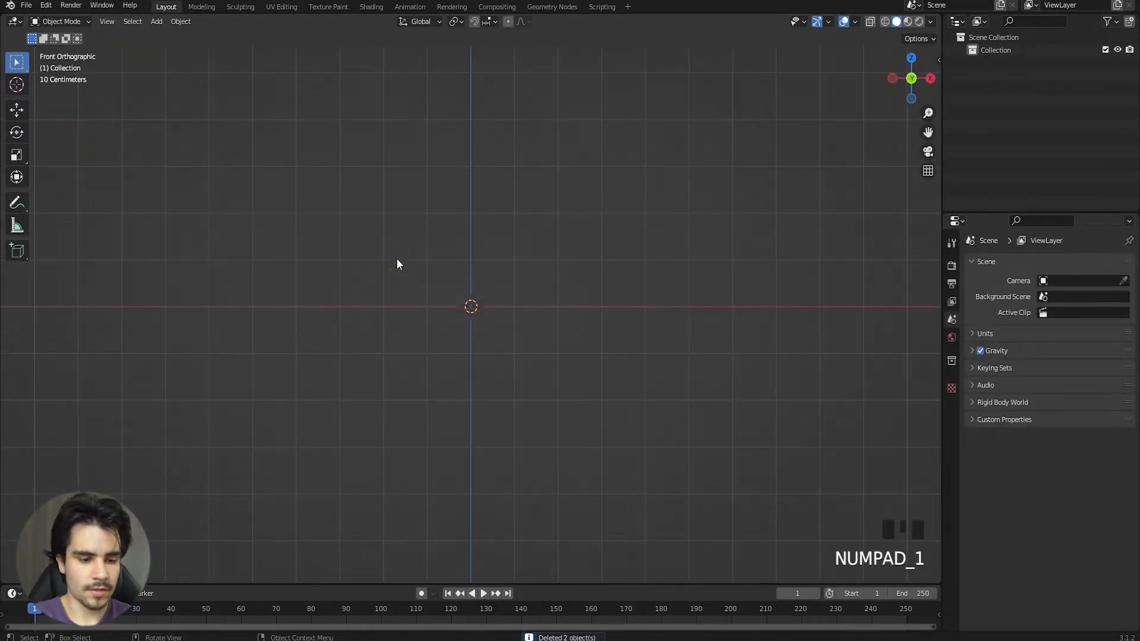
{"action": "key", "text": "shift+a"}
{"action": "left_click", "coordinate": [396, 259]}
{"action": "middle_click_drag", "start_coordinate": [523, 322], "coordinate": [400, 354]}
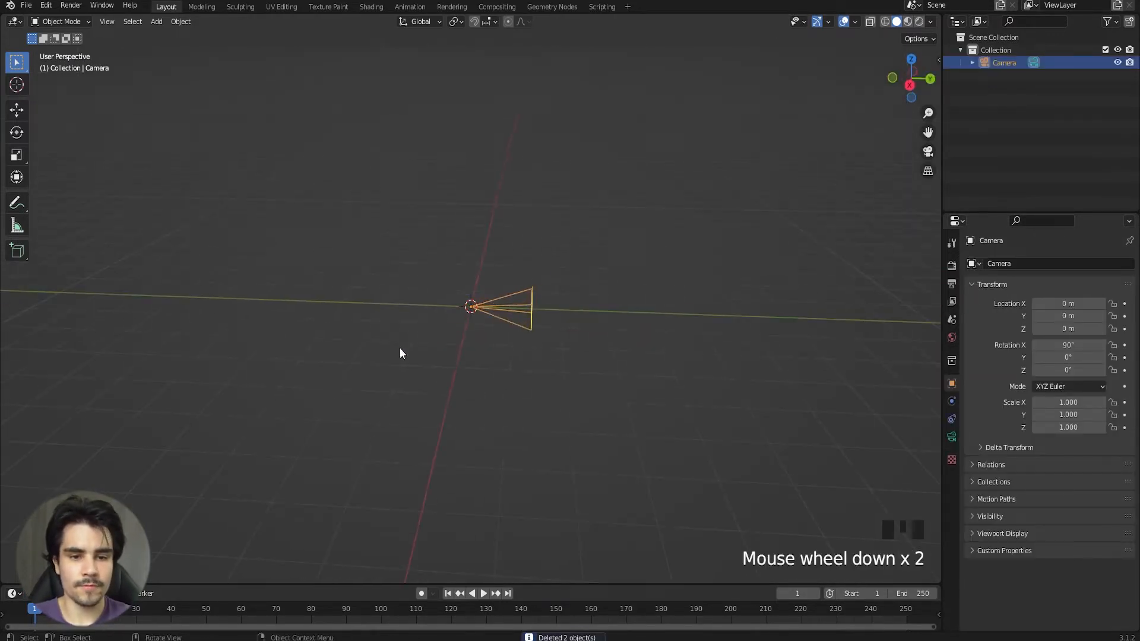
Activate the Move tool for the selected camera and look at the camera from several angles.
{"action": "left_click", "coordinate": [16, 108]}
{"action": "middle_click_drag", "start_coordinate": [473, 264], "coordinate": [504, 254]}
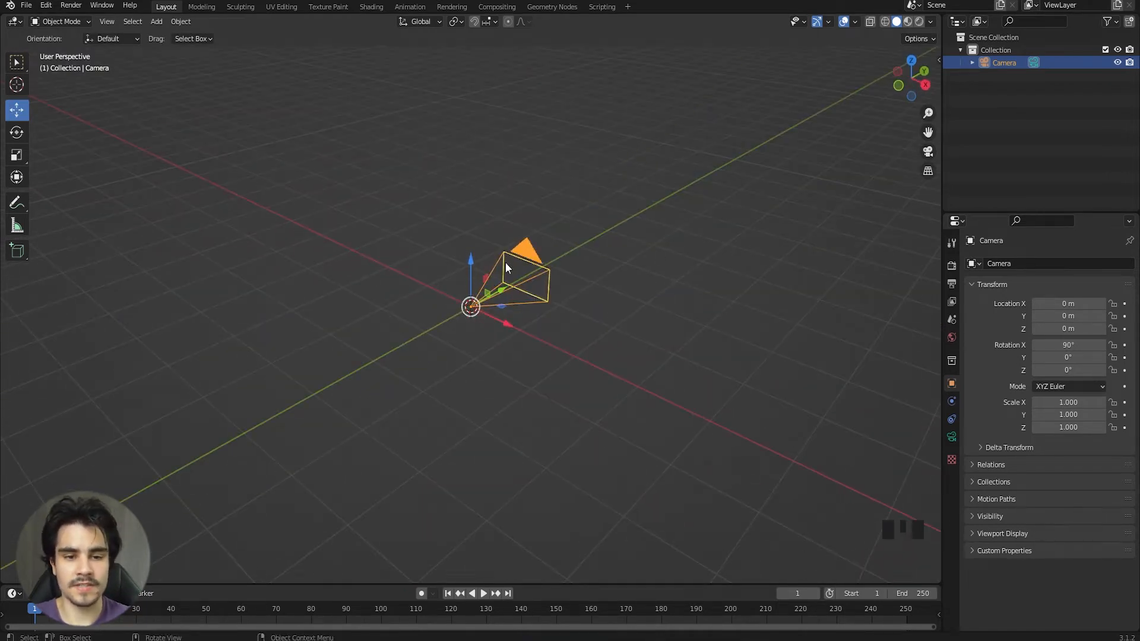
{"action": "middle_click_drag", "start_coordinate": [505, 267], "coordinate": [420, 300]}
{"action": "scroll", "coordinate": [466, 305], "scroll_direction": "up", "scroll_amount": 4}
{"action": "scroll", "coordinate": [465, 308], "scroll_direction": "down", "scroll_amount": 6}
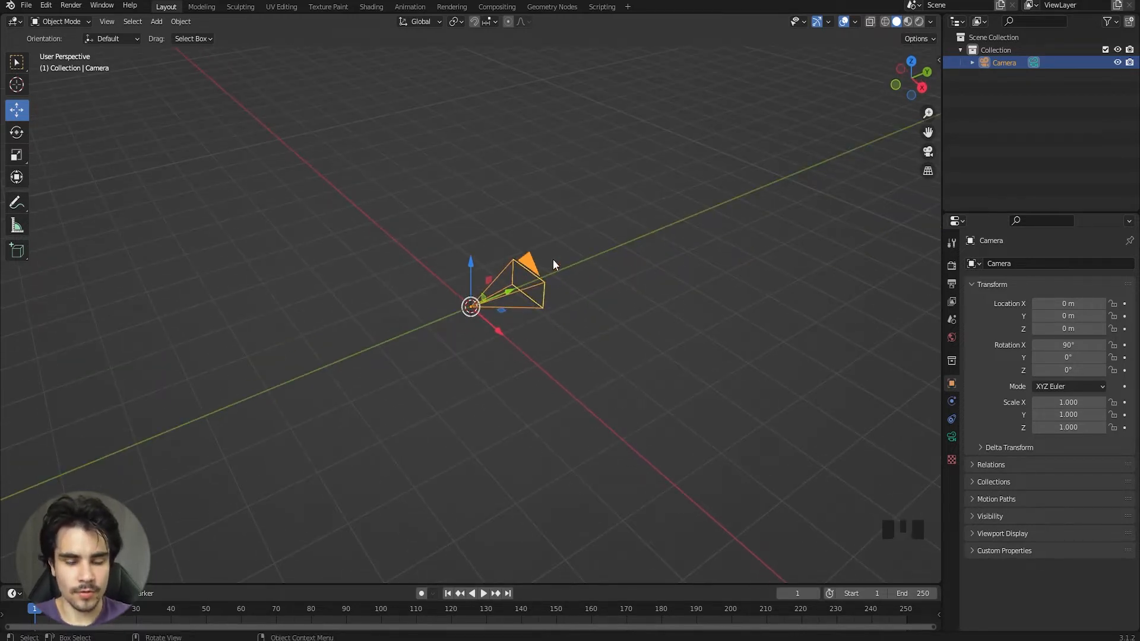
Animate the camera's location with keyframes from the origin at frame 1 to about -5.5 m on Y at frame 52.
{"action": "key", "text": "i"}
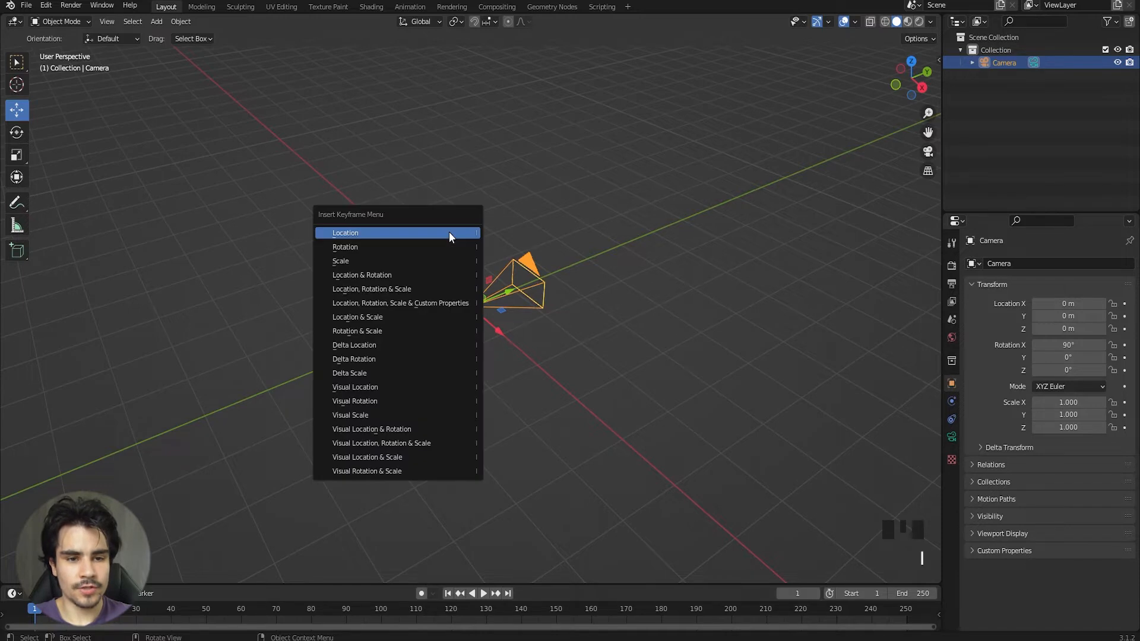
{"action": "left_click", "coordinate": [361, 233]}
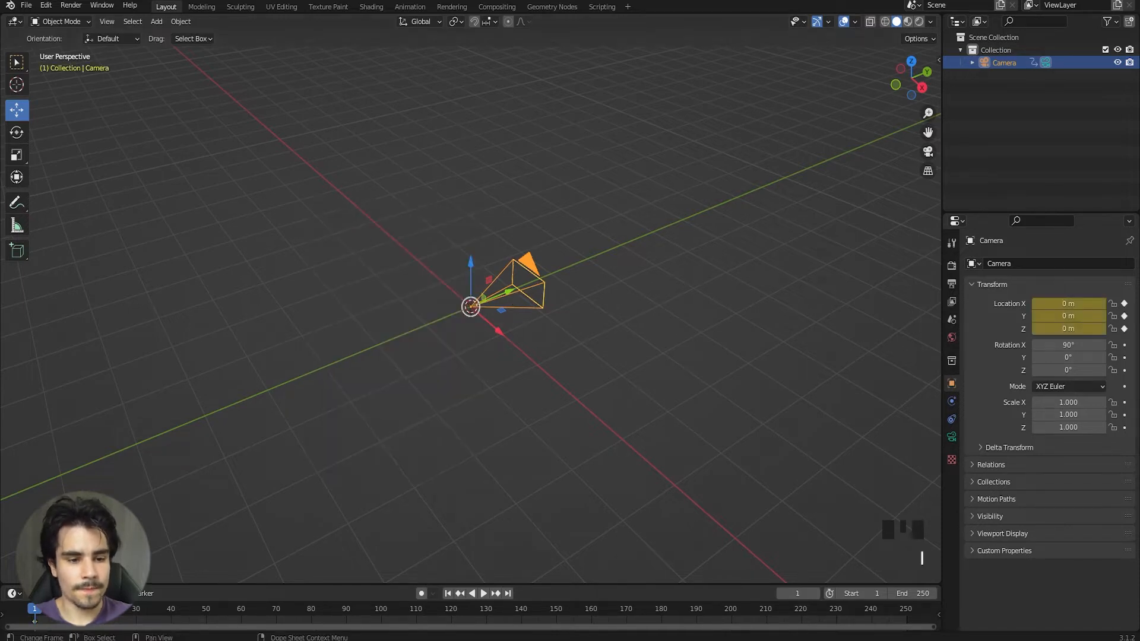
{"action": "left_click", "coordinate": [212, 610]}
{"action": "left_click_drag", "start_coordinate": [488, 299], "coordinate": [188, 420]}
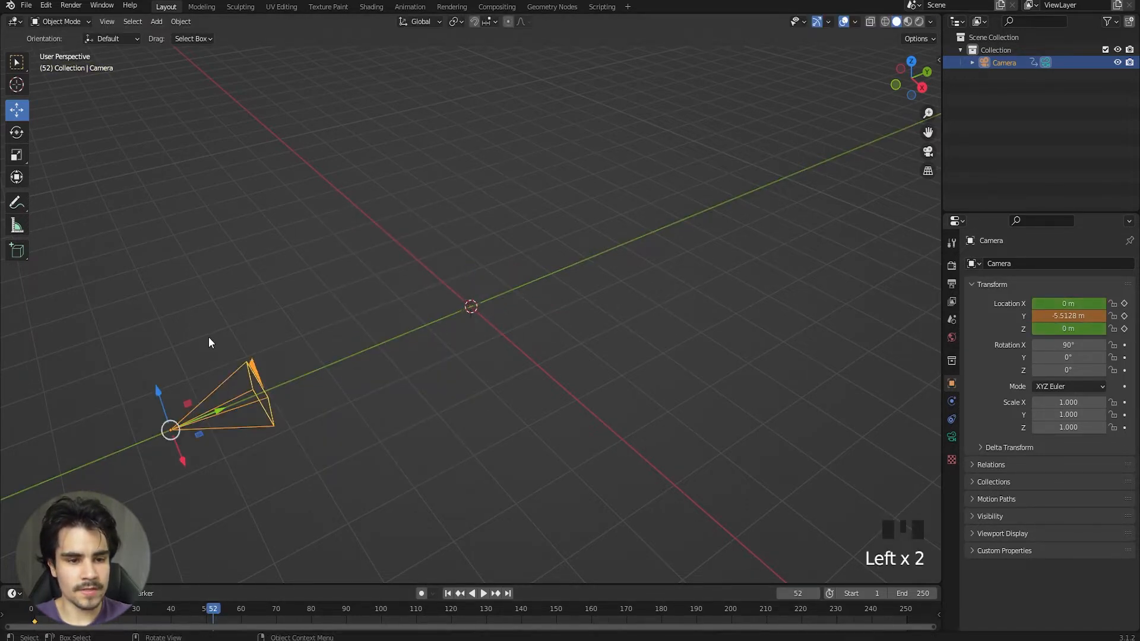
{"action": "key", "text": "i"}
{"action": "left_click", "coordinate": [208, 337]}
Play back the camera's location animation from the start of the timeline.
{"action": "key", "text": "Left"}
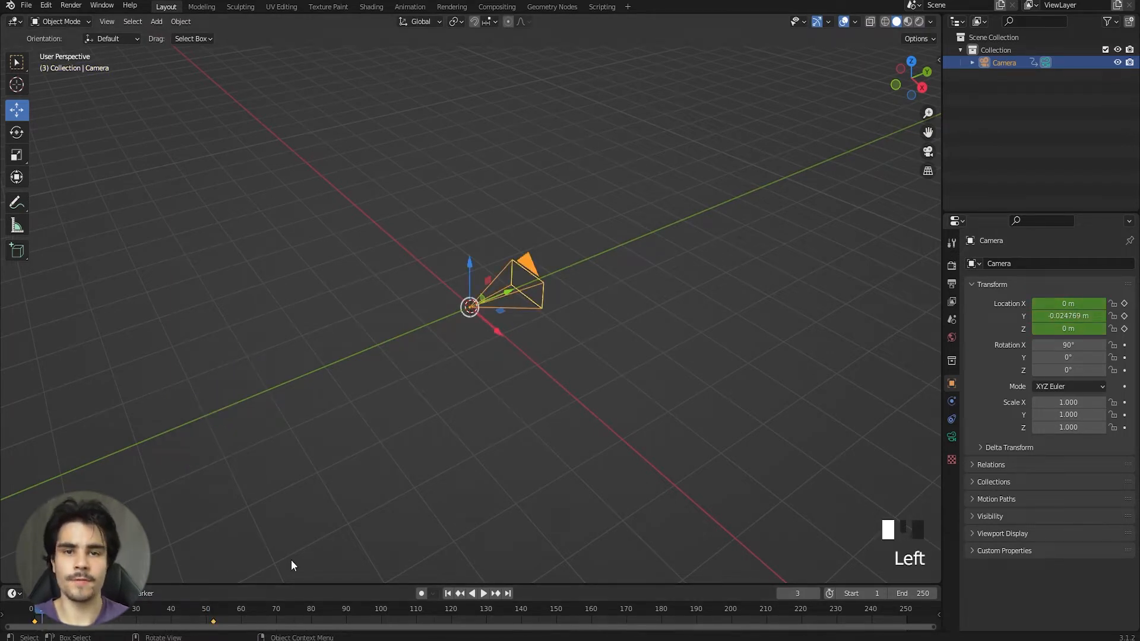
{"action": "key", "text": "space"}
{"action": "key", "text": "space"}
{"action": "key", "text": "Left"}
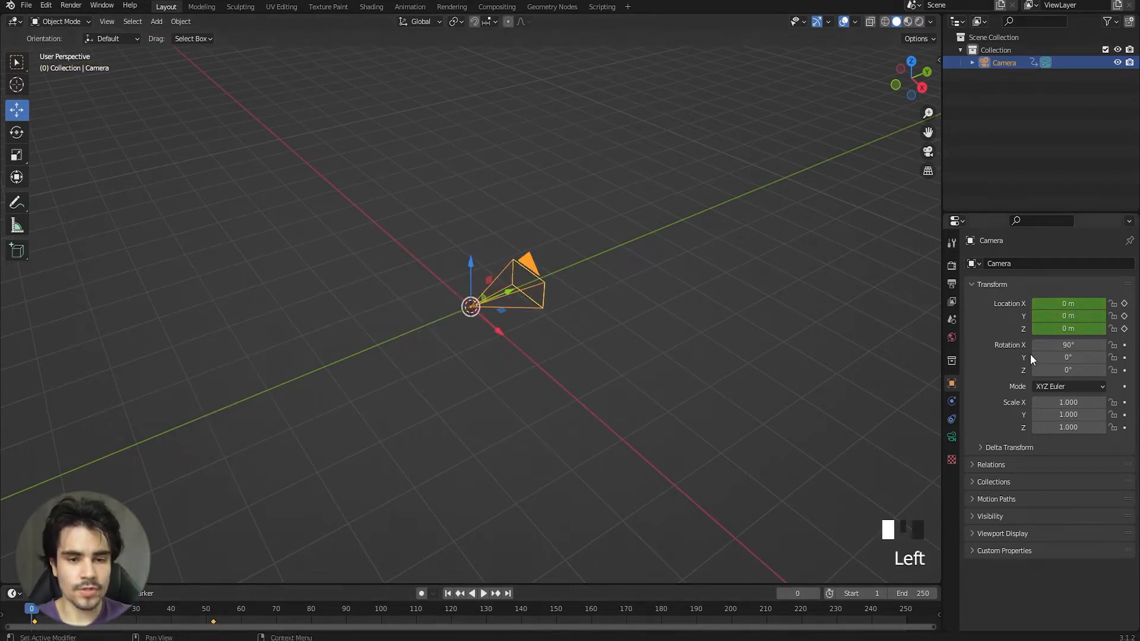
{"action": "key", "text": "space"}
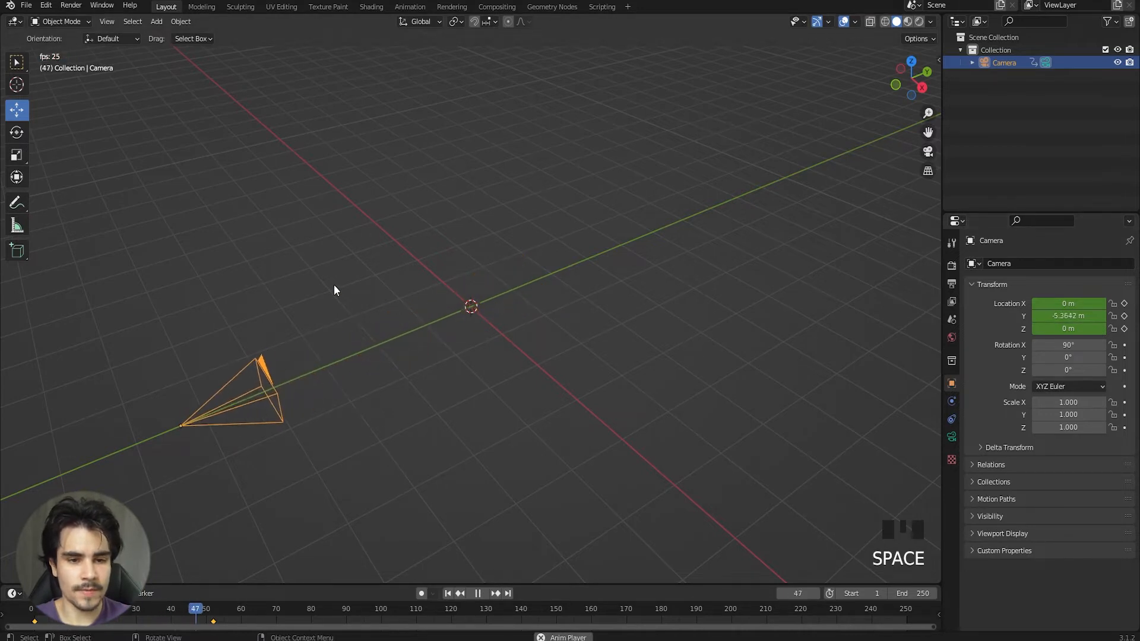
{"action": "key", "text": "space"}
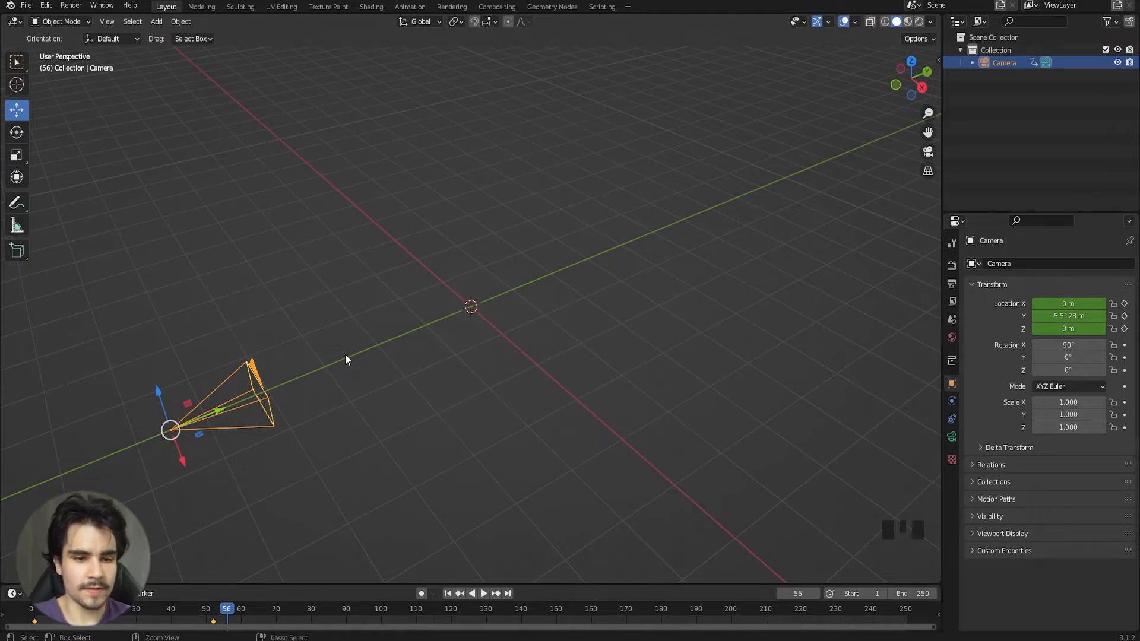
Undo the camera's second location keyframe and its move, and delete the remaining keyframe at frame 1.
{"action": "key", "text": "ctrl+z"}
{"action": "key", "text": "ctrl+z"}
{"action": "key", "text": "ctrl+z"}
{"action": "key", "text": "ctrl+z"}
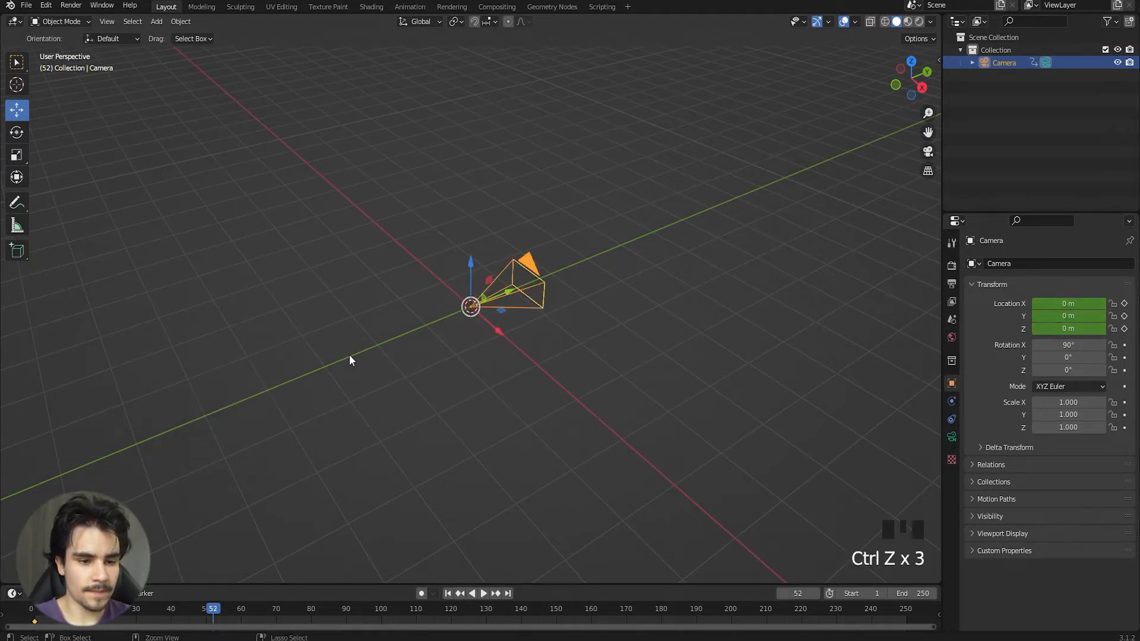
{"action": "key", "text": "a"}
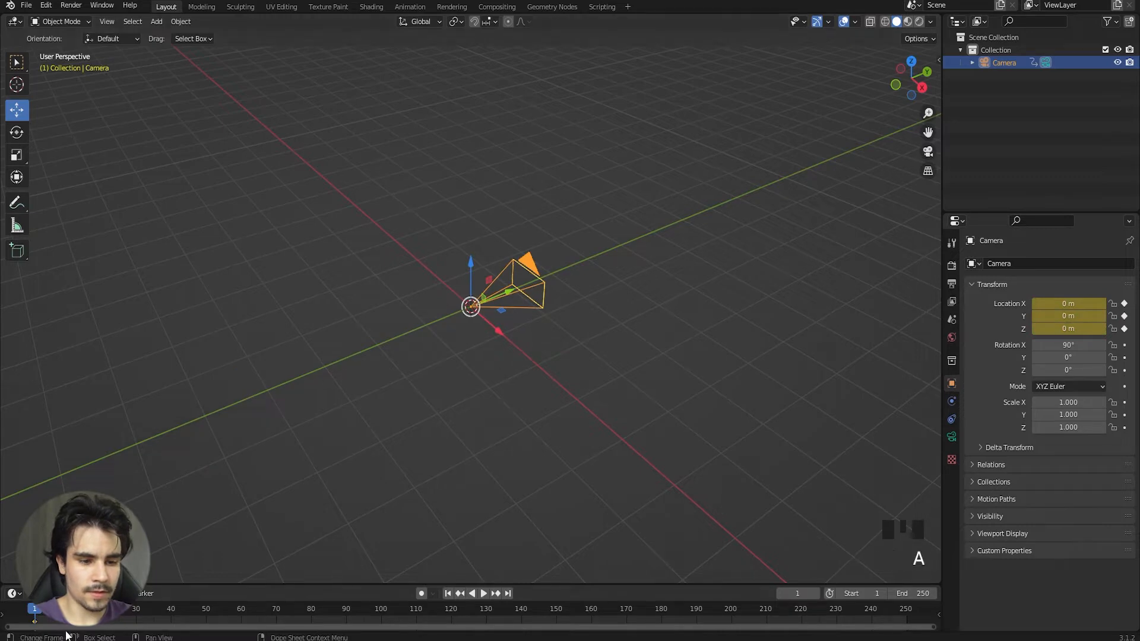
{"action": "key", "text": "Delete"}
{"action": "left_click", "coordinate": [226, 380]}
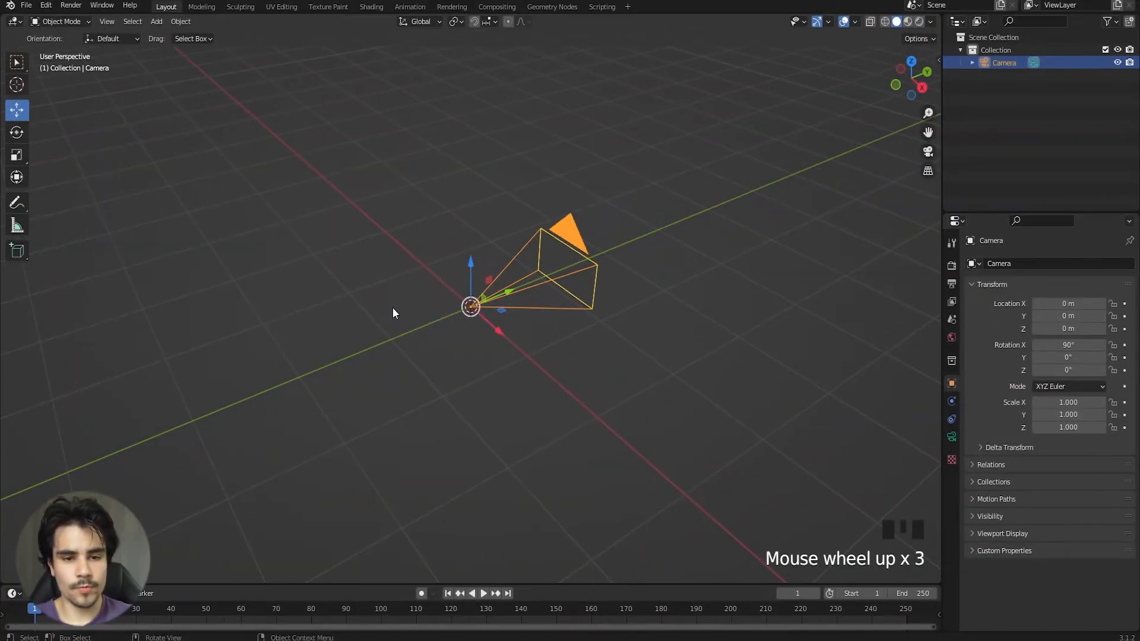
Move the camera backwards along the Y axis to about -5.2 m.
{"action": "scroll", "coordinate": [393, 307], "scroll_direction": "down", "scroll_amount": 2}
{"action": "scroll", "coordinate": [480, 248], "scroll_direction": "up", "scroll_amount": 2}
{"action": "scroll", "coordinate": [487, 296], "scroll_direction": "down", "scroll_amount": 4}
{"action": "scroll", "coordinate": [488, 300], "scroll_direction": "down", "scroll_amount": 2}
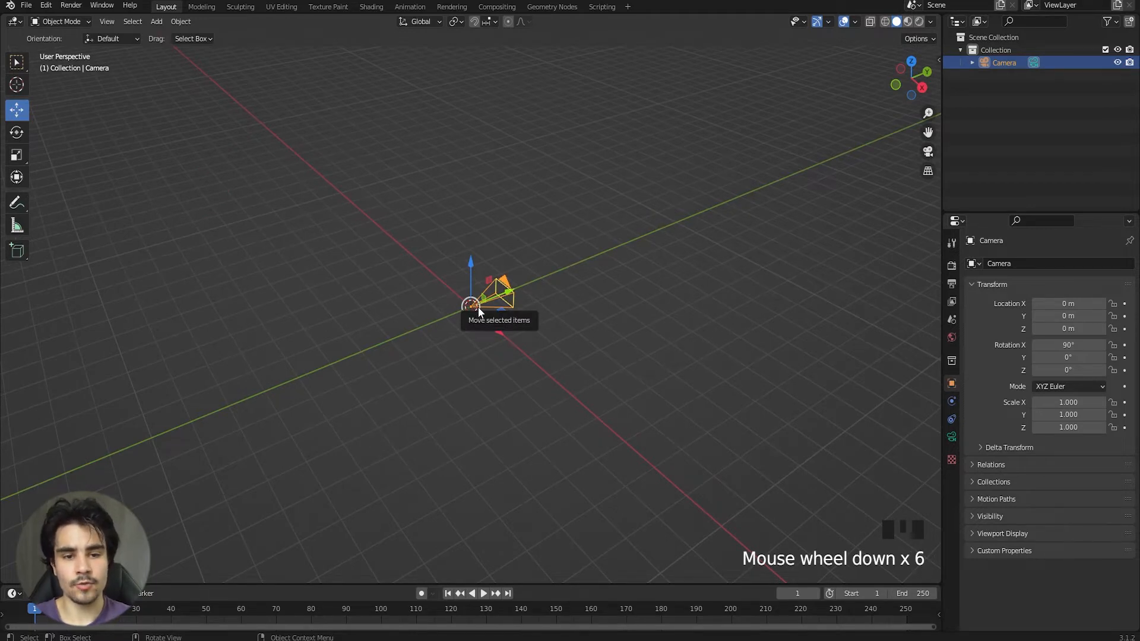
{"action": "left_click_drag", "start_coordinate": [507, 292], "coordinate": [364, 349]}
Keyframe the camera's rotation in top view at frame 1 and, turned to about 354° on Z, at frame 61, and play it back.
{"action": "key", "text": "KP_7"}
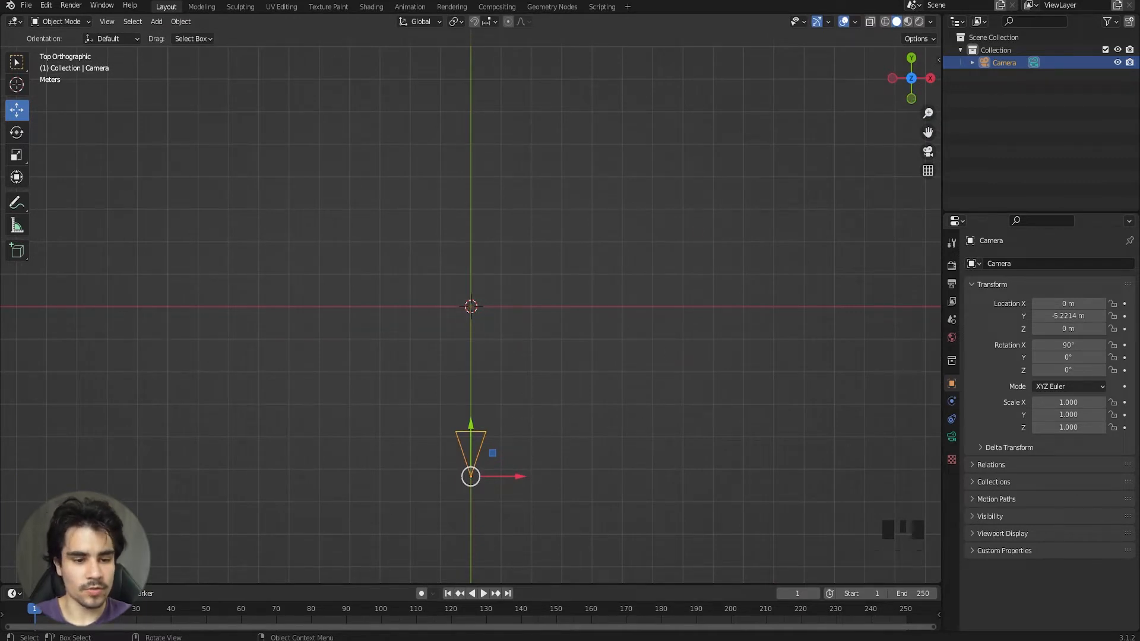
{"action": "key", "text": "i"}
{"action": "left_click", "coordinate": [298, 313]}
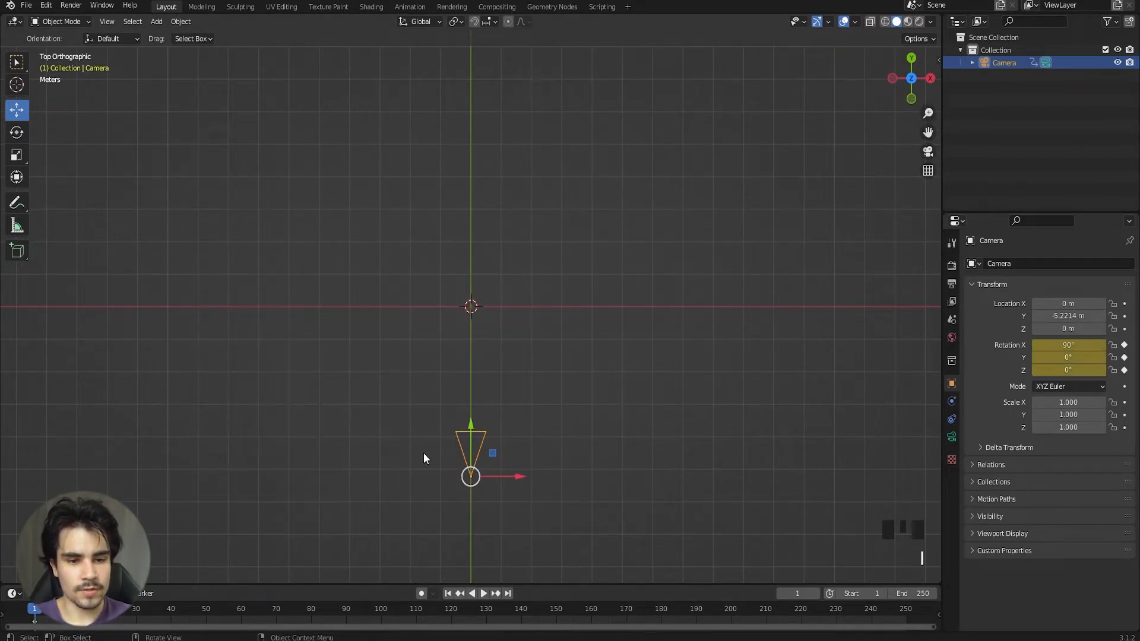
{"action": "left_click_drag", "start_coordinate": [193, 603], "coordinate": [244, 609]}
{"action": "key", "text": "r"}
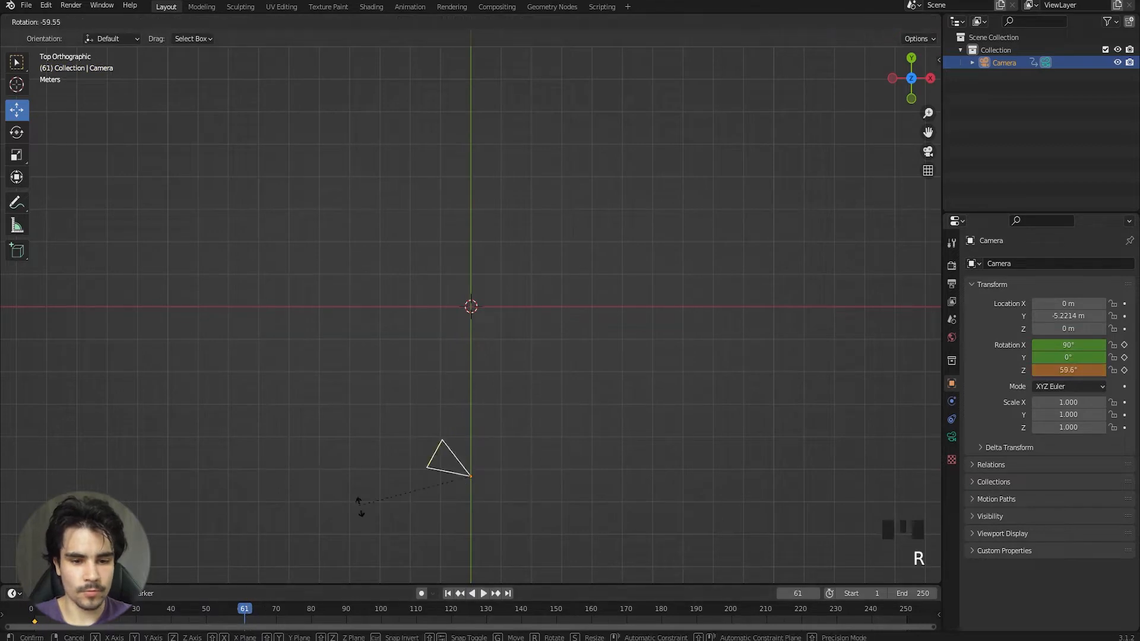
{"action": "left_click", "coordinate": [420, 408]}
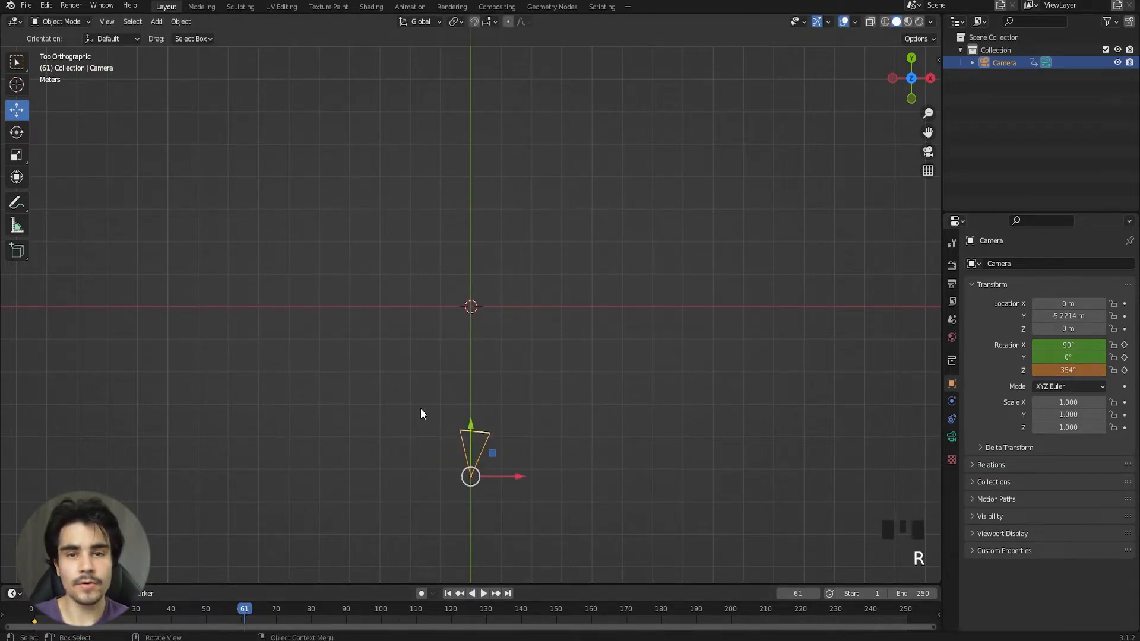
{"action": "key", "text": "i"}
{"action": "left_click", "coordinate": [416, 371]}
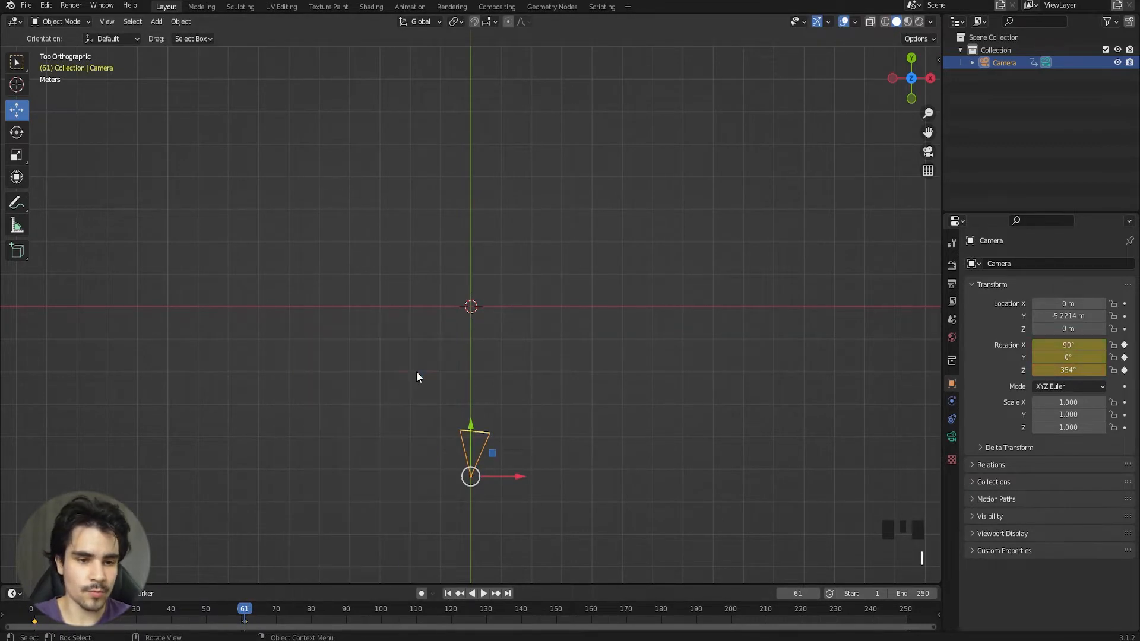
{"action": "key", "text": "space"}
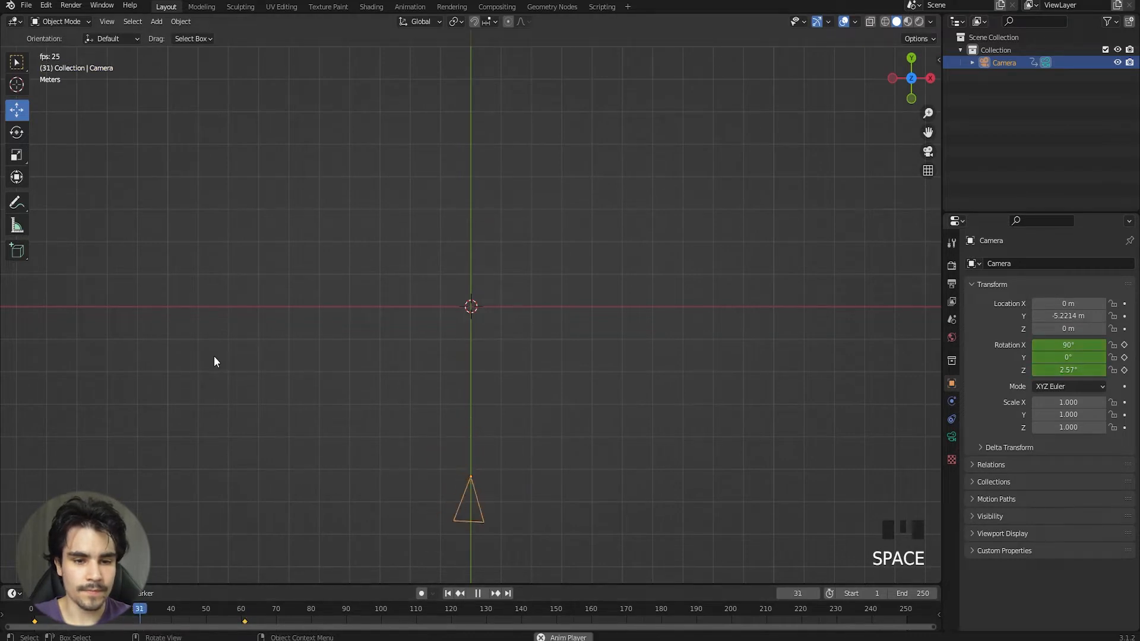
{"action": "key", "text": "space"}
Undo the camera's rotation and both rotation keyframes.
{"action": "key", "text": "ctrl+z"}
{"action": "key", "text": "ctrl+z"}
{"action": "key", "text": "ctrl+z"}
{"action": "key", "text": "ctrl+z"}
{"action": "key", "text": "ctrl+z"}
{"action": "key", "text": "ctrl+z"}
{"action": "key", "text": "ctrl+z"}
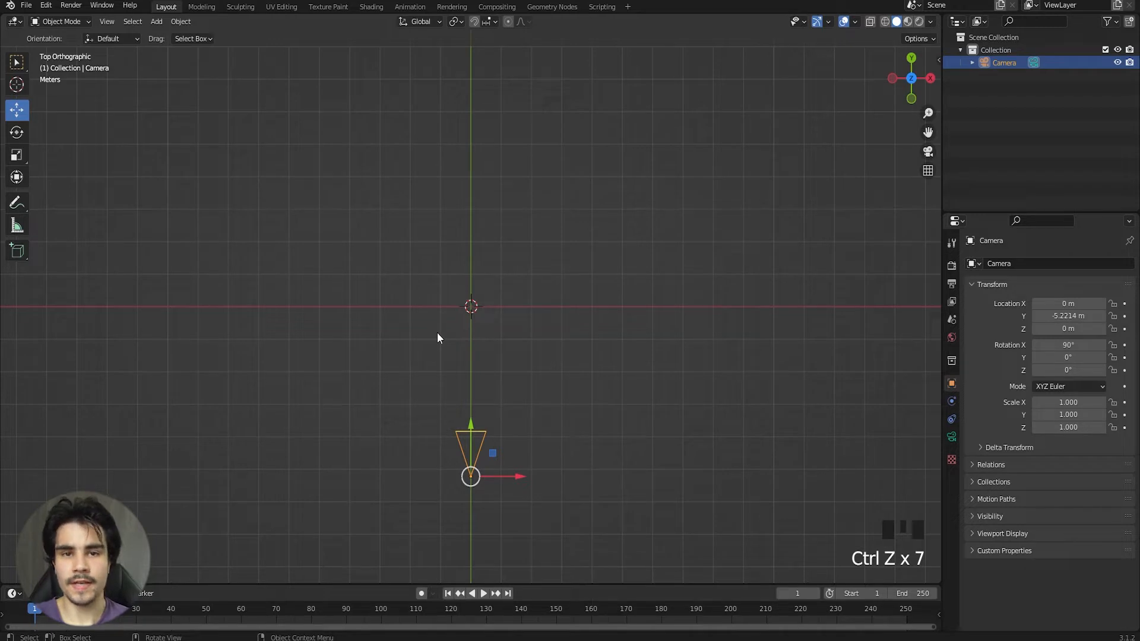
Add an Arrows empty at the world origin.
{"action": "key", "text": "shift+a"}
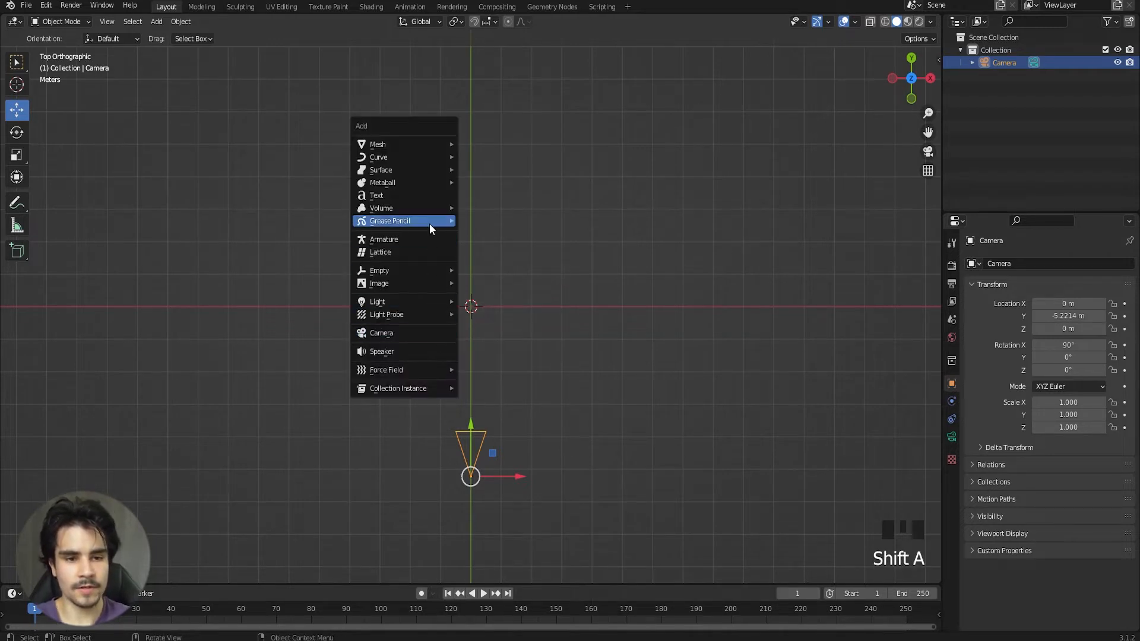
{"action": "mouse_move", "coordinate": [382, 270]}
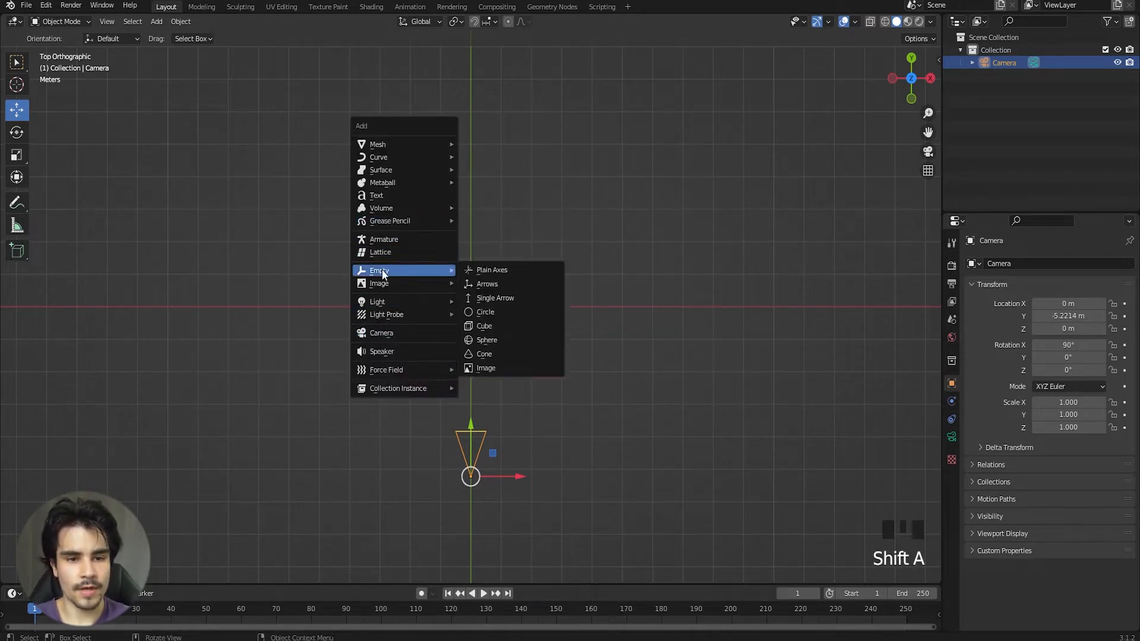
{"action": "left_click", "coordinate": [486, 285]}
{"action": "middle_click_drag", "start_coordinate": [498, 329], "coordinate": [357, 264]}
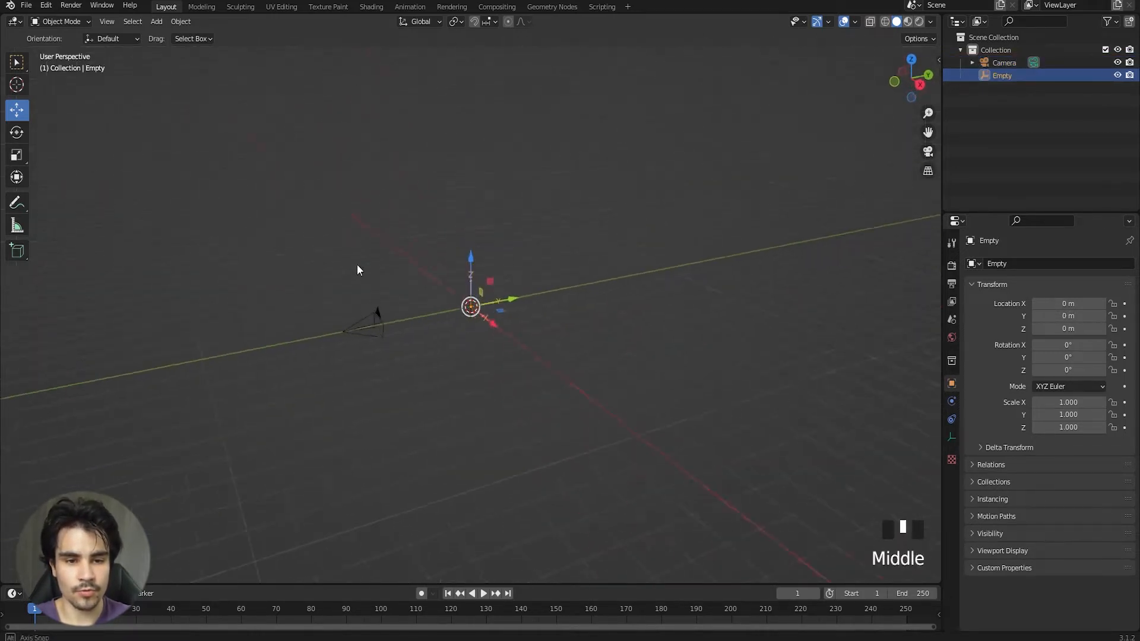
{"action": "scroll", "coordinate": [365, 265], "scroll_direction": "up", "scroll_amount": 2}
{"action": "scroll", "coordinate": [364, 265], "scroll_direction": "up", "scroll_amount": 1}
{"action": "left_click", "coordinate": [500, 292]}
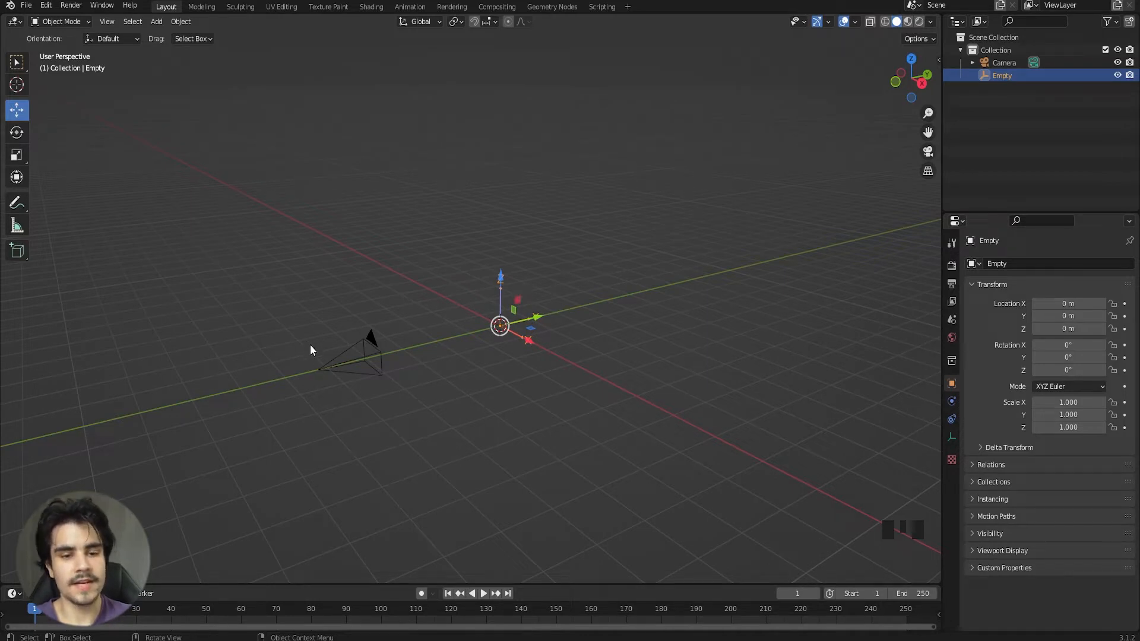
Parent the camera to the empty using the Object option, and deselect both.
{"action": "left_click", "coordinate": [367, 341]}
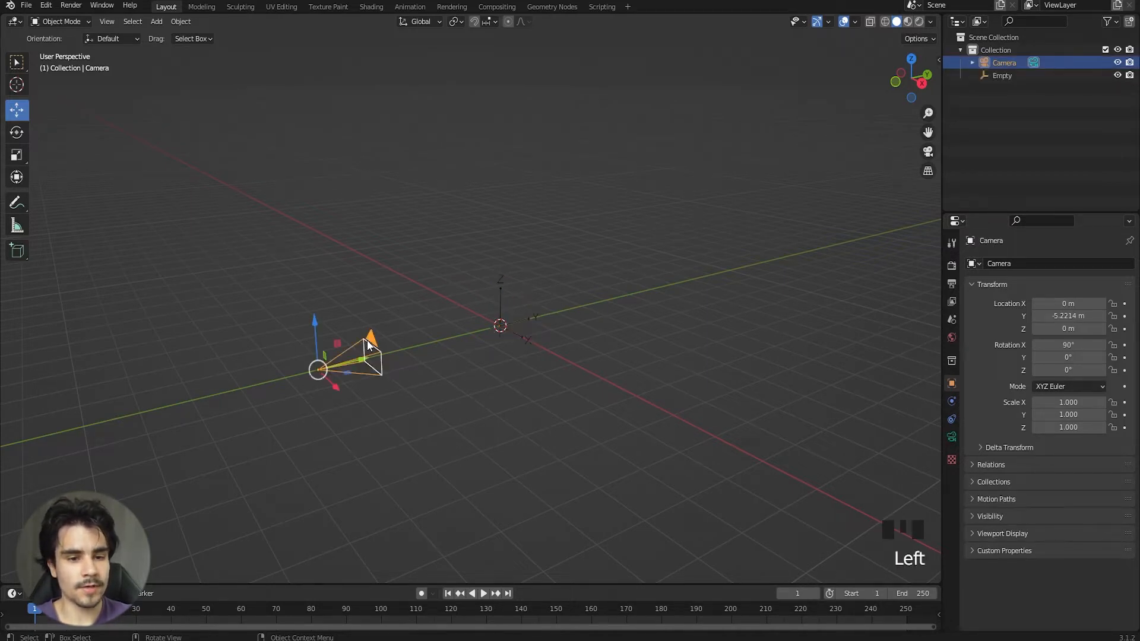
{"action": "left_click", "coordinate": [501, 297], "text": "shift"}
{"action": "scroll", "coordinate": [501, 324], "scroll_direction": "up", "scroll_amount": 2}
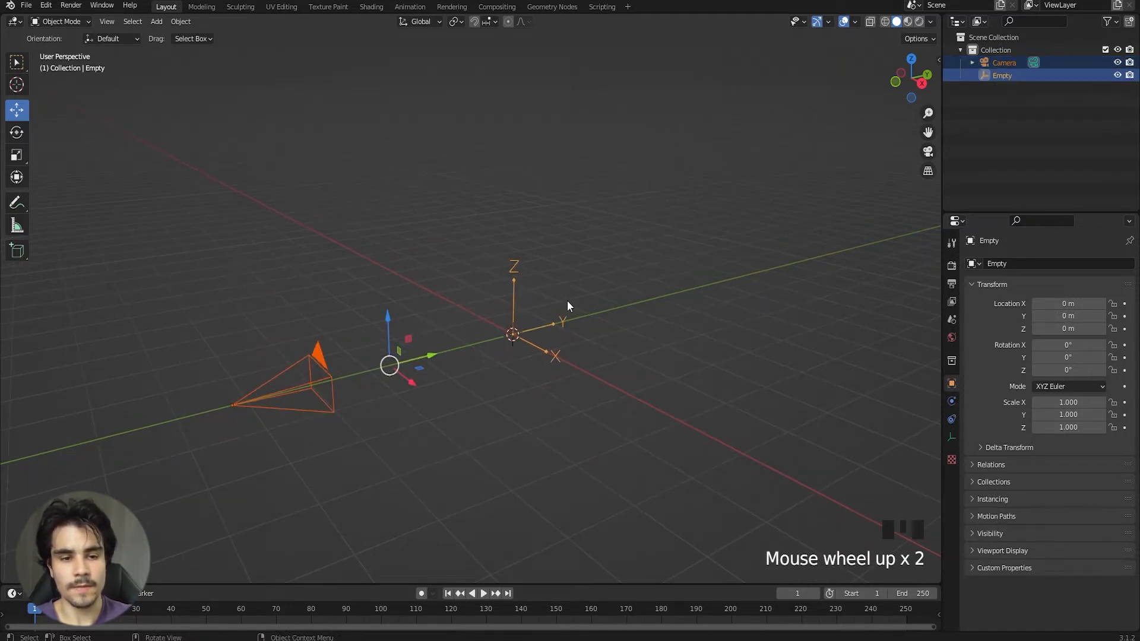
{"action": "key", "text": "ctrl+p"}
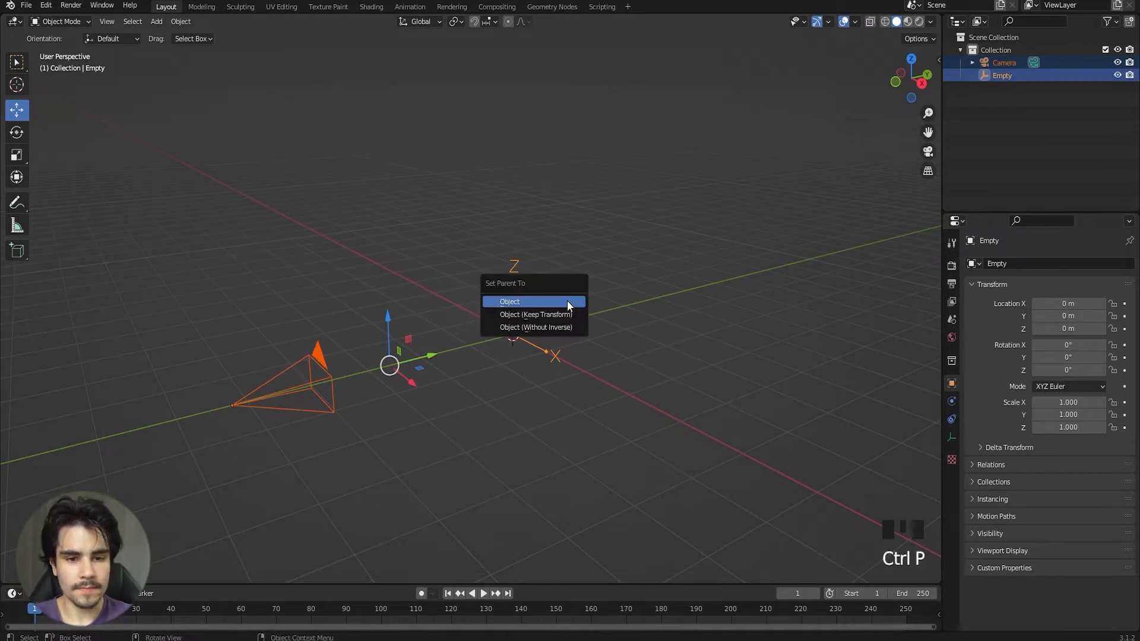
{"action": "left_click", "coordinate": [568, 307]}
{"action": "left_click", "coordinate": [427, 268]}
{"action": "scroll", "coordinate": [400, 298], "scroll_direction": "down", "scroll_amount": 5}
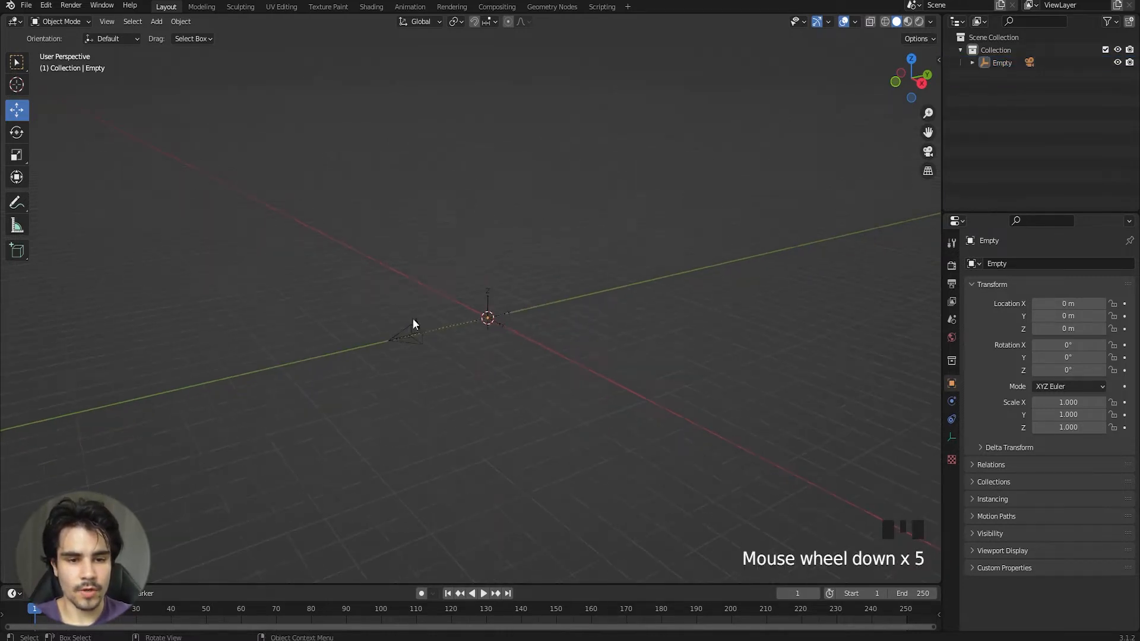
Raise the empty about 1 m along Z to test the parented camera, and undo the move.
{"action": "scroll", "coordinate": [367, 355], "scroll_direction": "up", "scroll_amount": 1}
{"action": "scroll", "coordinate": [366, 351], "scroll_direction": "up", "scroll_amount": 6}
{"action": "middle_click_drag", "start_coordinate": [392, 347], "coordinate": [430, 302]}
{"action": "left_click", "coordinate": [513, 315]}
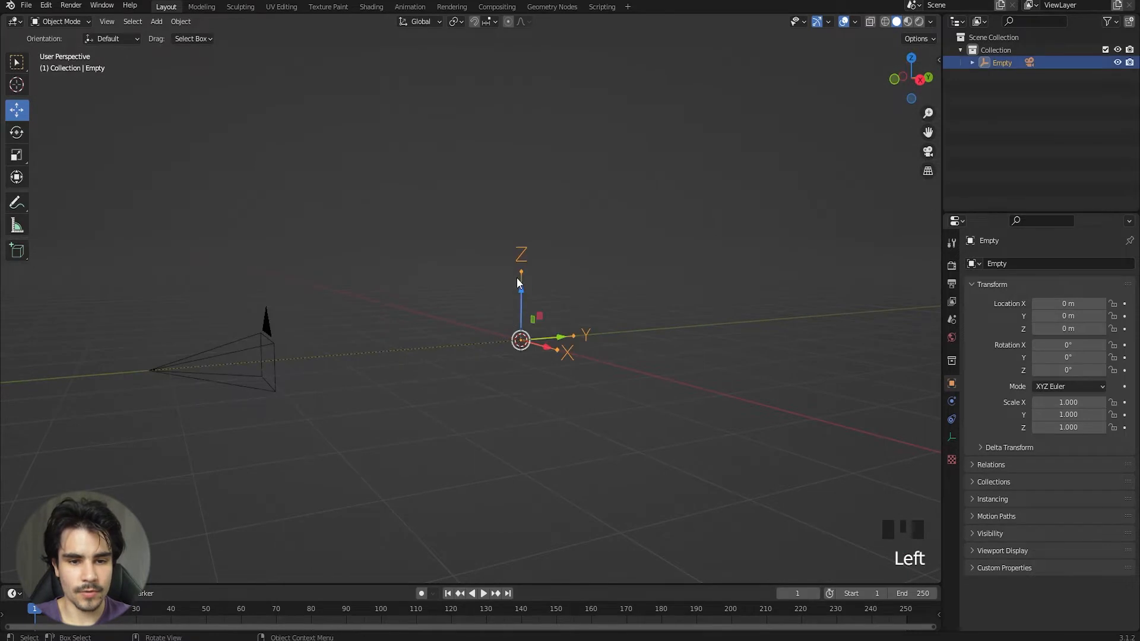
{"action": "left_click_drag", "start_coordinate": [520, 284], "coordinate": [527, 218]}
{"action": "middle_click_drag", "start_coordinate": [528, 218], "coordinate": [340, 277]}
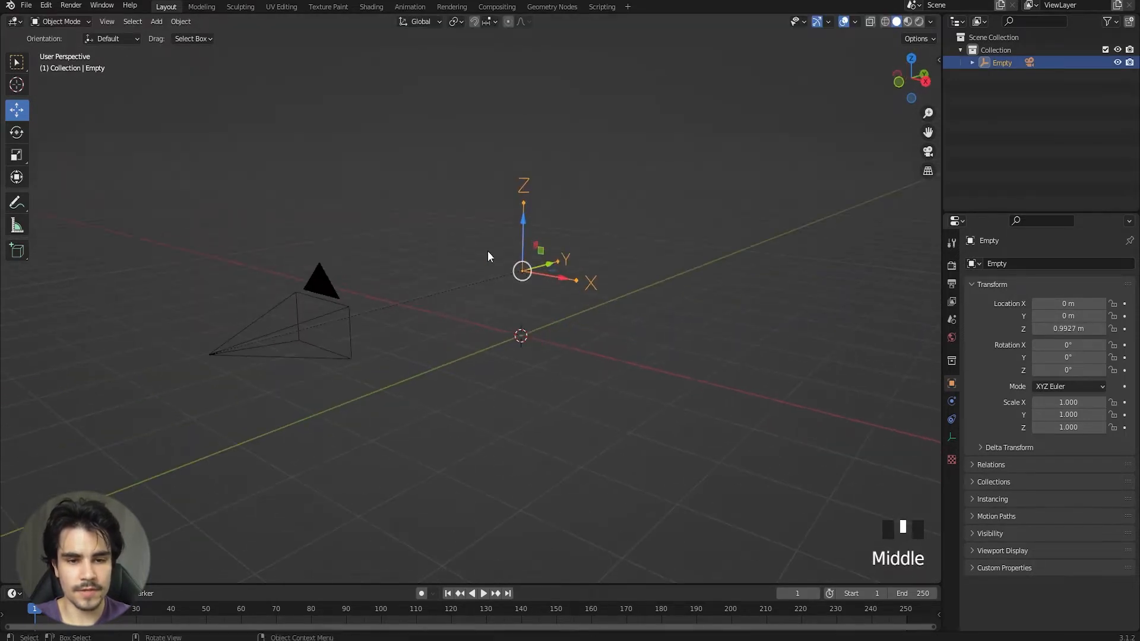
{"action": "key", "text": "ctrl+z"}
{"action": "key", "text": "ctrl+z"}
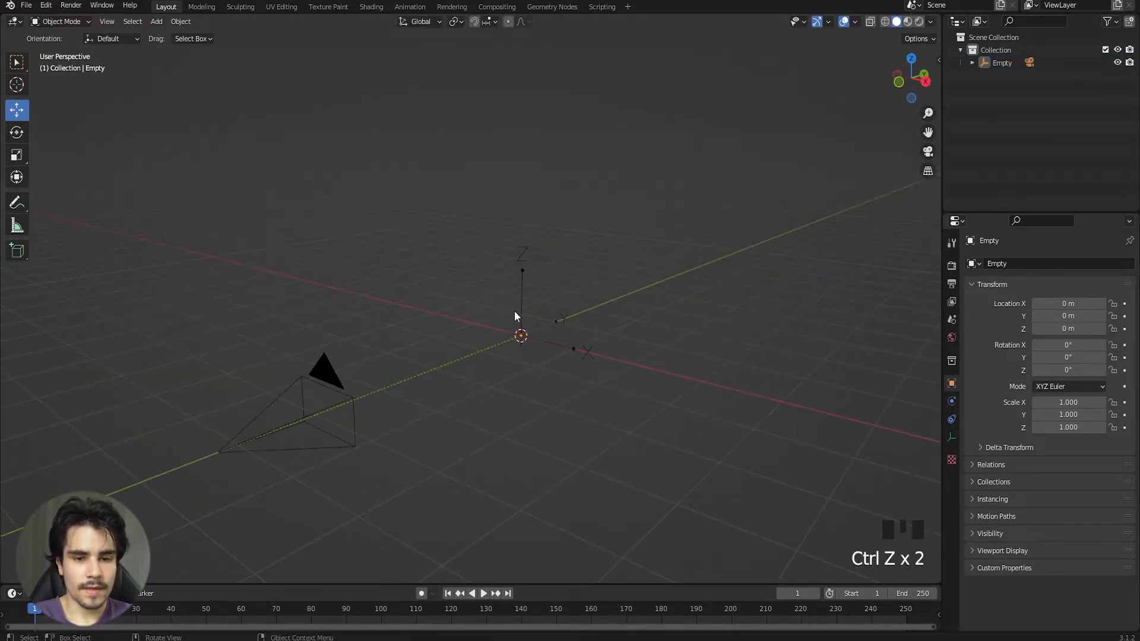
Select the empty at the origin and insert a rotation keyframe at frame 1.
{"action": "left_click", "coordinate": [515, 312]}
{"action": "scroll", "coordinate": [393, 300], "scroll_direction": "down", "scroll_amount": 1}
{"action": "middle_click_drag", "start_coordinate": [393, 301], "coordinate": [359, 302]}
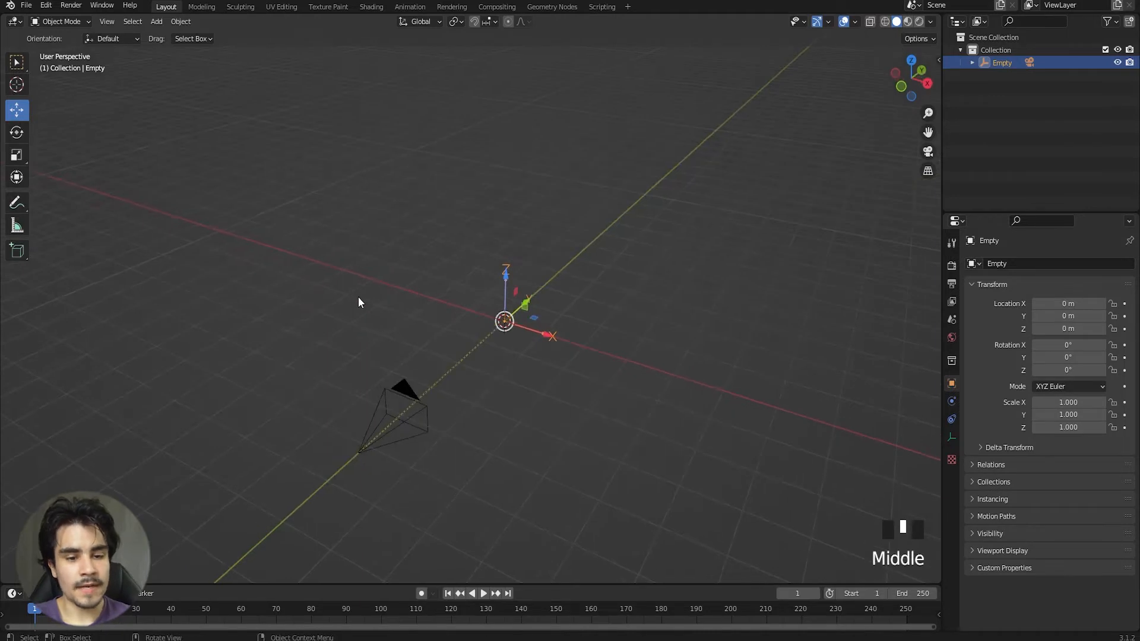
{"action": "left_click", "coordinate": [430, 394]}
{"action": "left_click", "coordinate": [406, 401]}
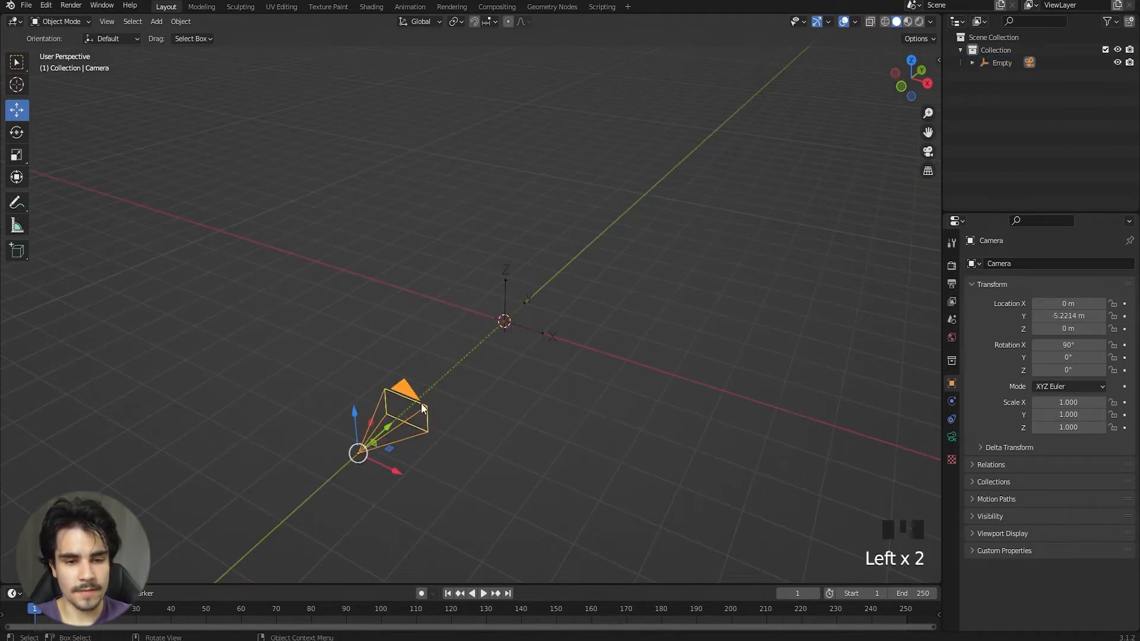
{"action": "left_click", "coordinate": [509, 286]}
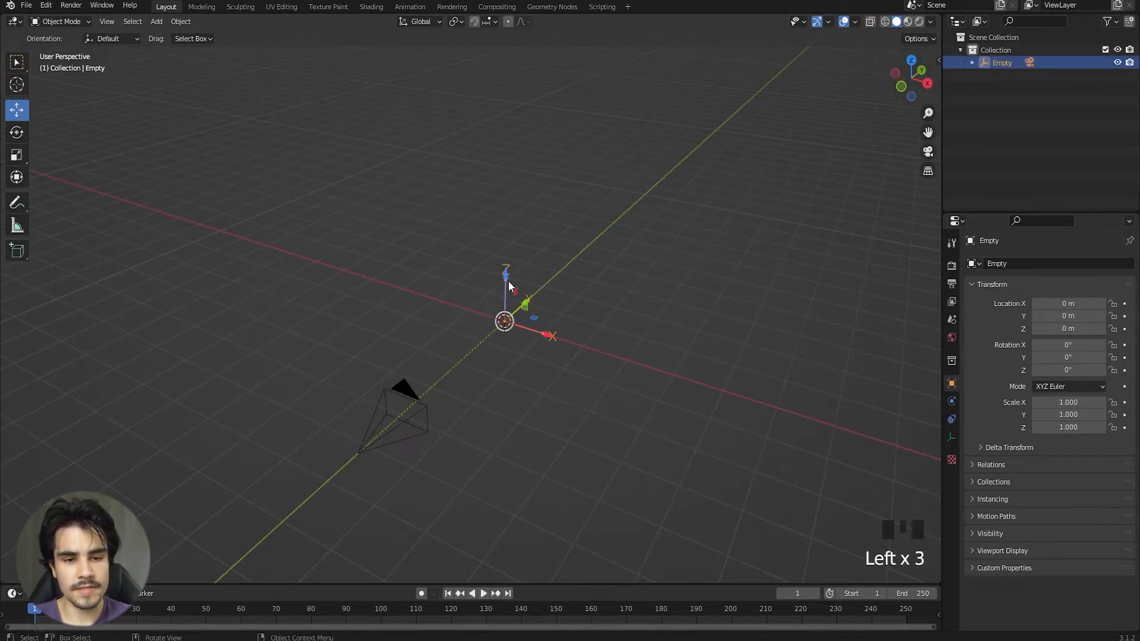
{"action": "key", "text": "i"}
{"action": "left_click", "coordinate": [414, 301]}
In top view at frame 60, rotate the empty to about 280° on Z and insert a rotation keyframe.
{"action": "key", "text": "KP_7"}
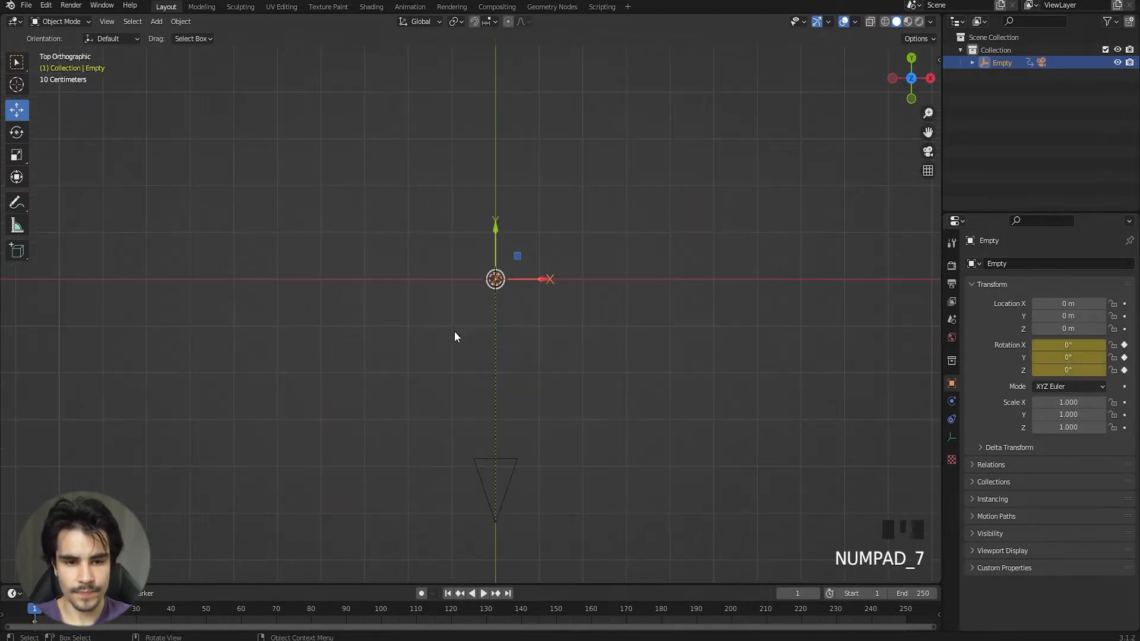
{"action": "scroll", "coordinate": [454, 336], "scroll_direction": "down", "scroll_amount": 1}
{"action": "left_click_drag", "start_coordinate": [235, 608], "coordinate": [241, 608]}
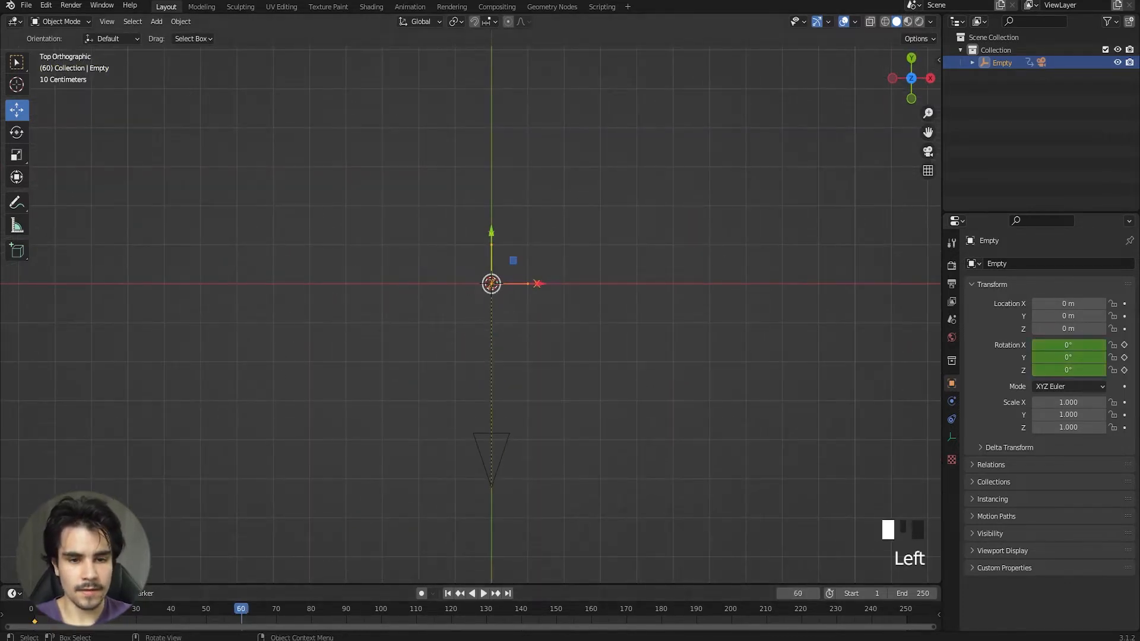
{"action": "key", "text": "r"}
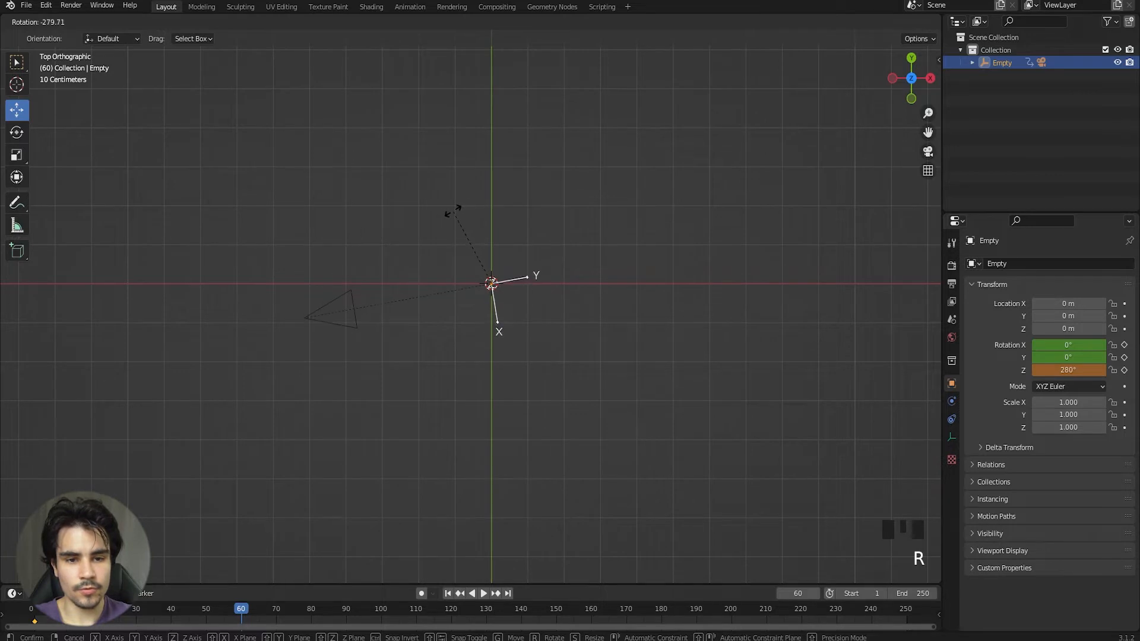
{"action": "left_click", "coordinate": [454, 211]}
{"action": "key", "text": "i"}
{"action": "left_click", "coordinate": [454, 211]}
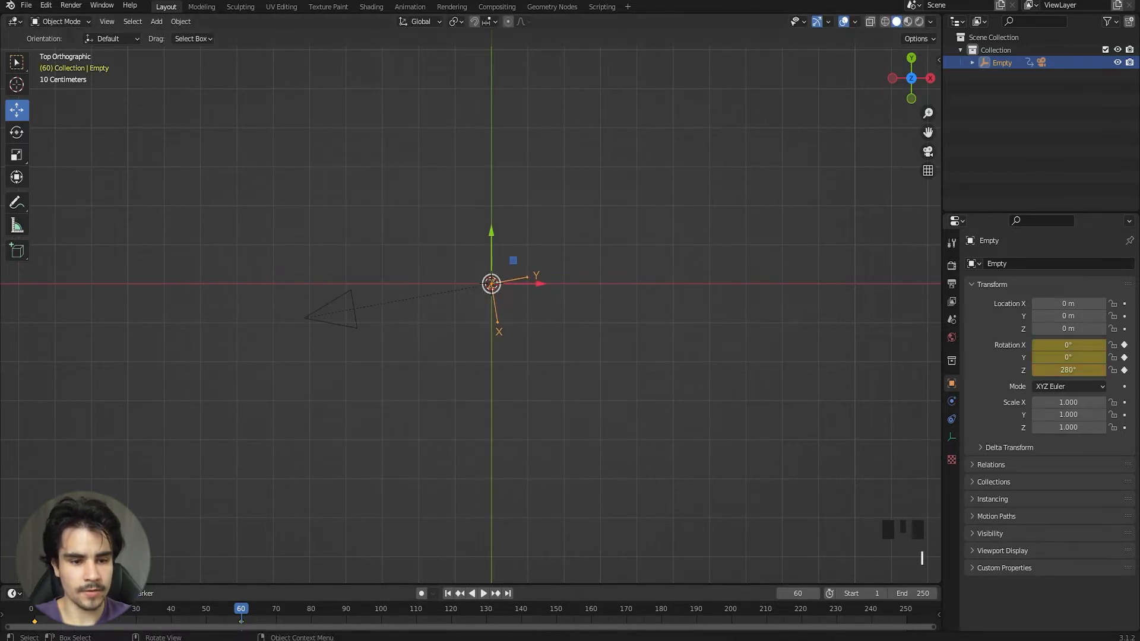
Play the animation from the start in perspective to examine how the camera orbits the empty.
{"action": "left_click_drag", "start_coordinate": [39, 608], "coordinate": [45, 608]}
{"action": "middle_click_drag", "start_coordinate": [279, 279], "coordinate": [285, 333]}
{"action": "scroll", "coordinate": [260, 295], "scroll_direction": "up", "scroll_amount": 2}
{"action": "key", "text": "space"}
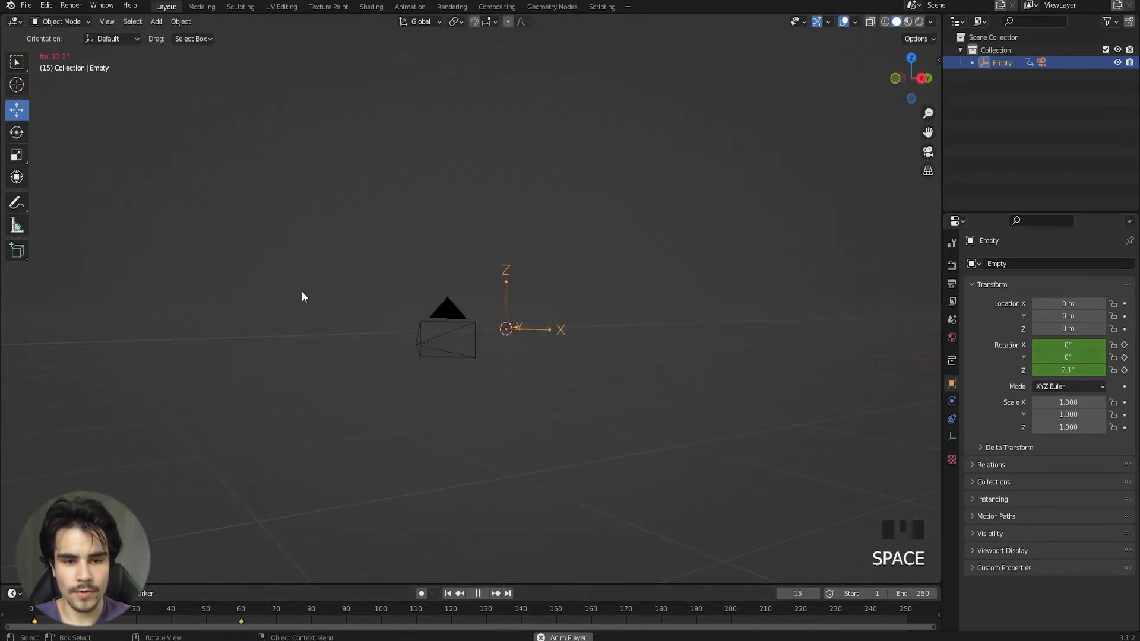
{"action": "middle_click_drag", "start_coordinate": [302, 295], "coordinate": [431, 299]}
{"action": "key", "text": "space"}
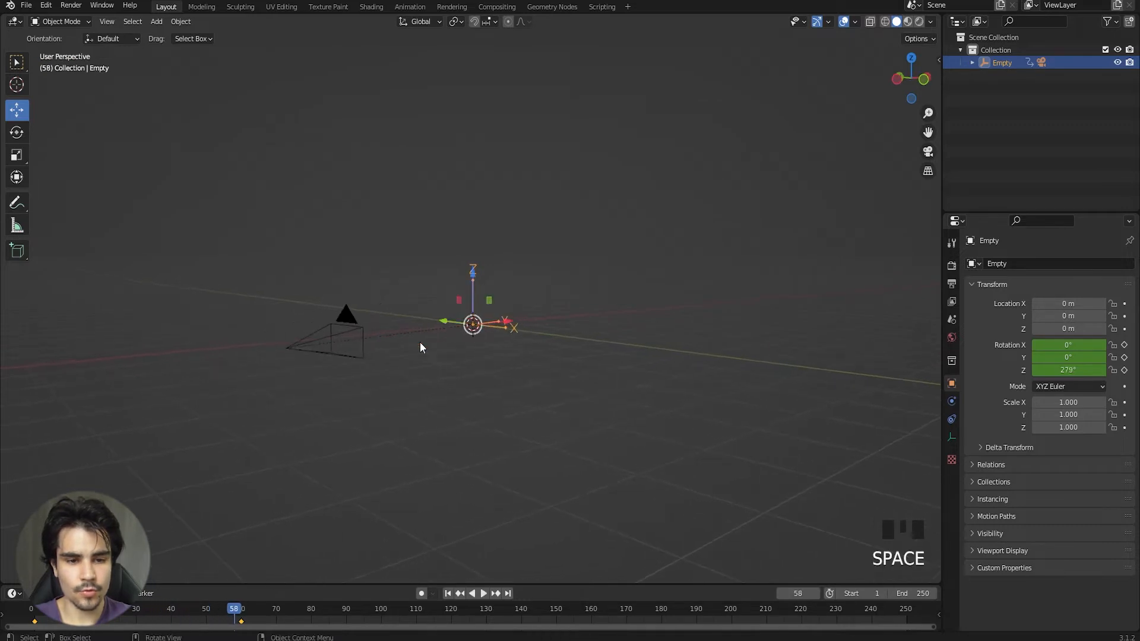
Add a cube mesh at the world origin as a subject for the camera.
{"action": "middle_click_drag", "start_coordinate": [419, 342], "coordinate": [267, 416]}
{"action": "key", "text": "shift+a"}
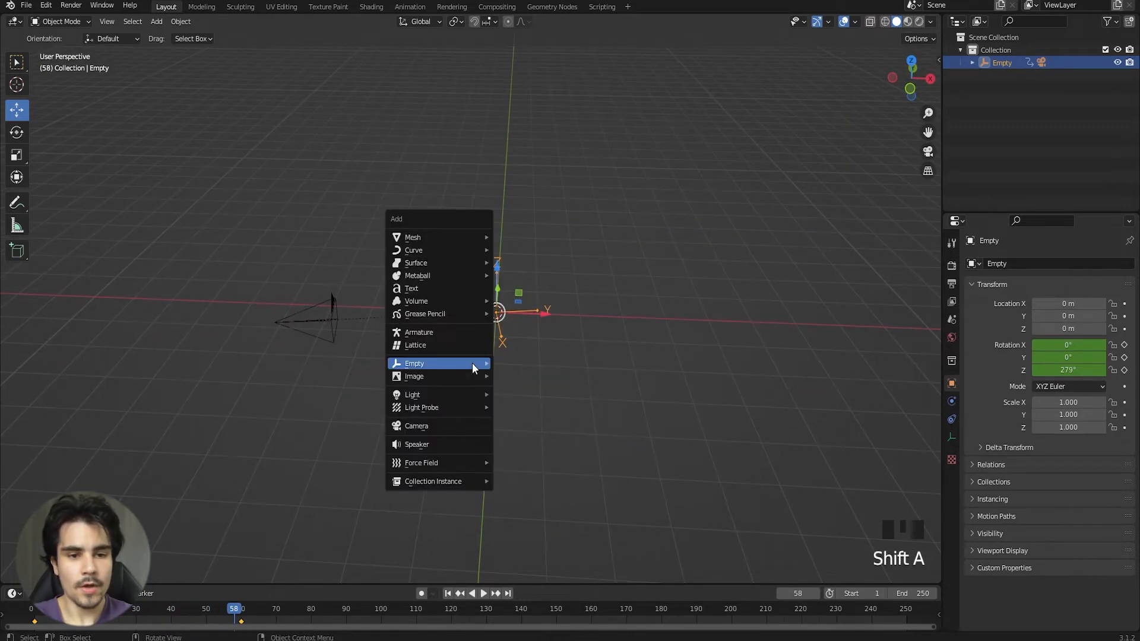
{"action": "mouse_move", "coordinate": [477, 236]}
{"action": "left_click", "coordinate": [514, 250]}
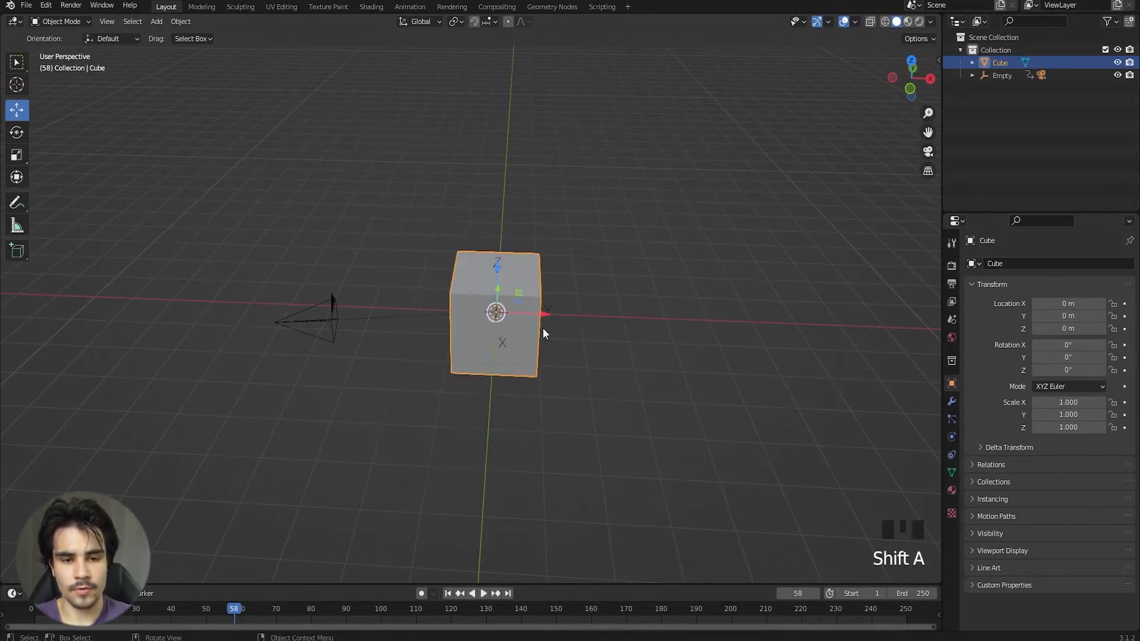
Look through the camera and play the animation from near the start to examine the orbit around the cube.
{"action": "middle_click_drag", "start_coordinate": [542, 328], "coordinate": [567, 272]}
{"action": "scroll", "coordinate": [566, 272], "scroll_direction": "up", "scroll_amount": 2}
{"action": "scroll", "coordinate": [524, 260], "scroll_direction": "up", "scroll_amount": 3}
{"action": "key", "text": "KP_0"}
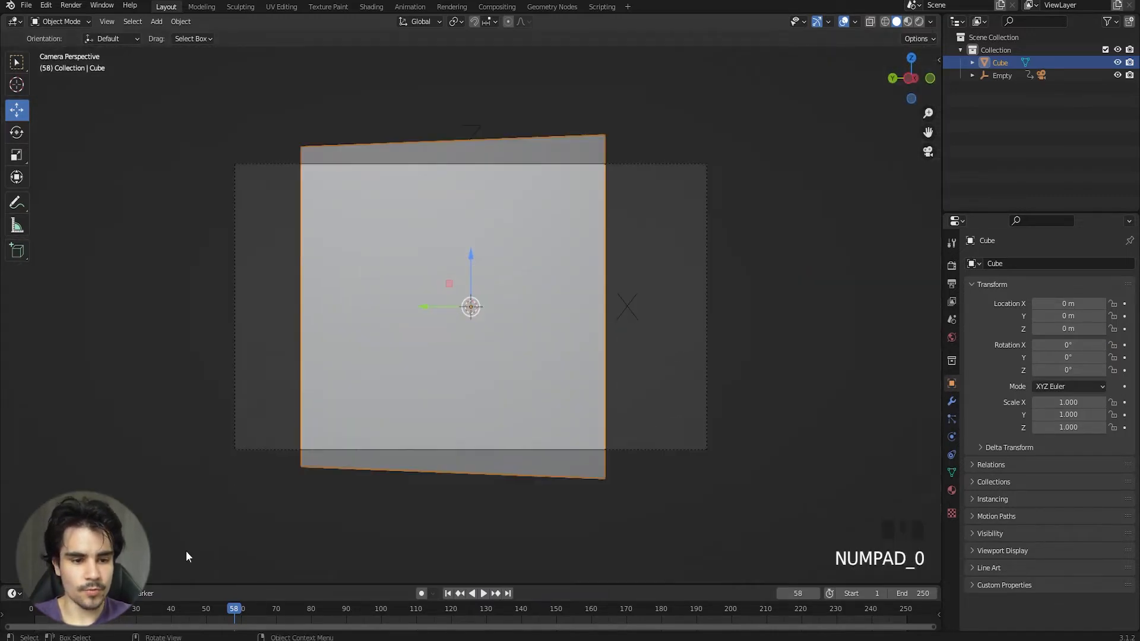
{"action": "left_click_drag", "start_coordinate": [108, 609], "coordinate": [98, 609]}
{"action": "key", "text": "Left"}
{"action": "key", "text": "space"}
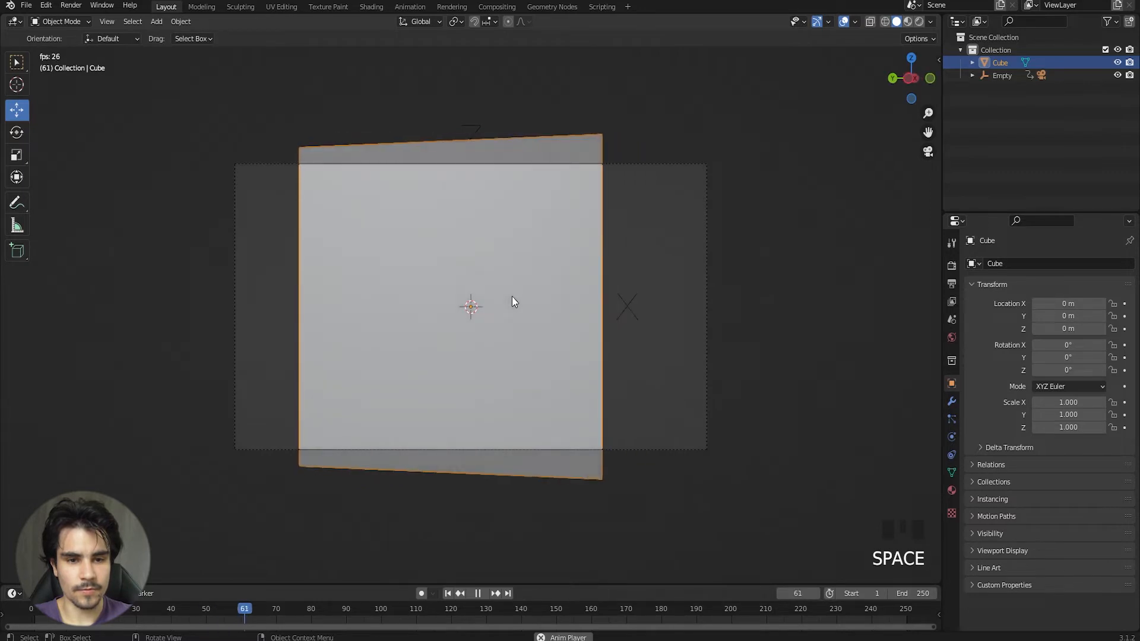
{"action": "key", "text": "space"}
Leave the camera view and delete the cube.
{"action": "middle_click_drag", "start_coordinate": [664, 213], "coordinate": [468, 234]}
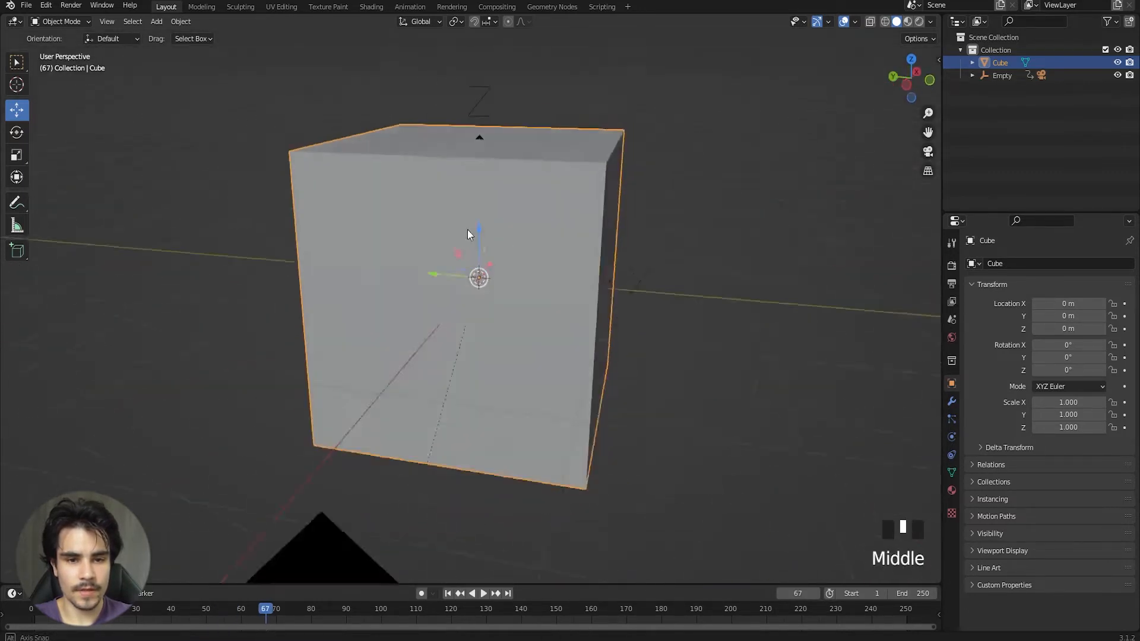
{"action": "scroll", "coordinate": [425, 215], "scroll_direction": "down", "scroll_amount": 4}
{"action": "left_click", "coordinate": [430, 240]}
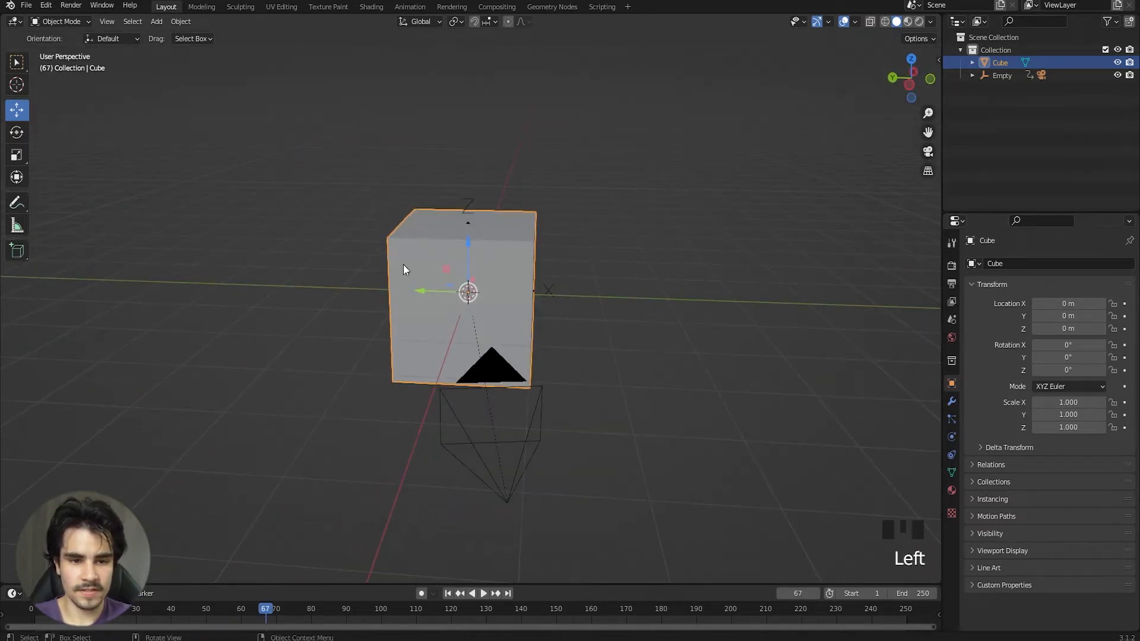
{"action": "key", "text": "Delete"}
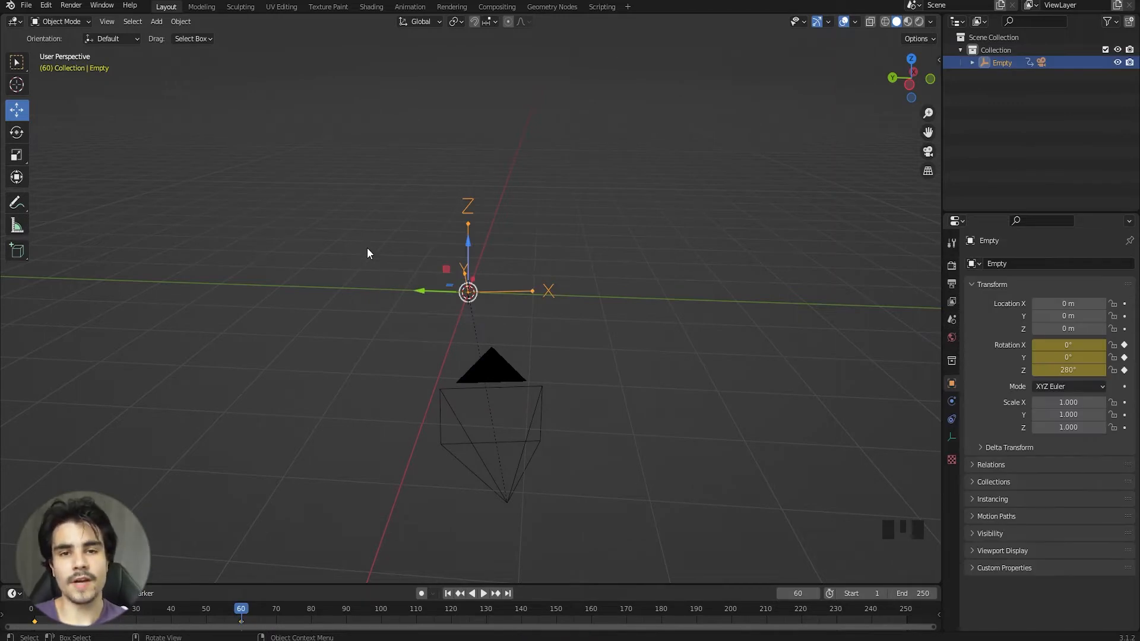
Select the camera and rotate it in top view to about 474° on Z.
{"action": "left_click", "coordinate": [495, 389]}
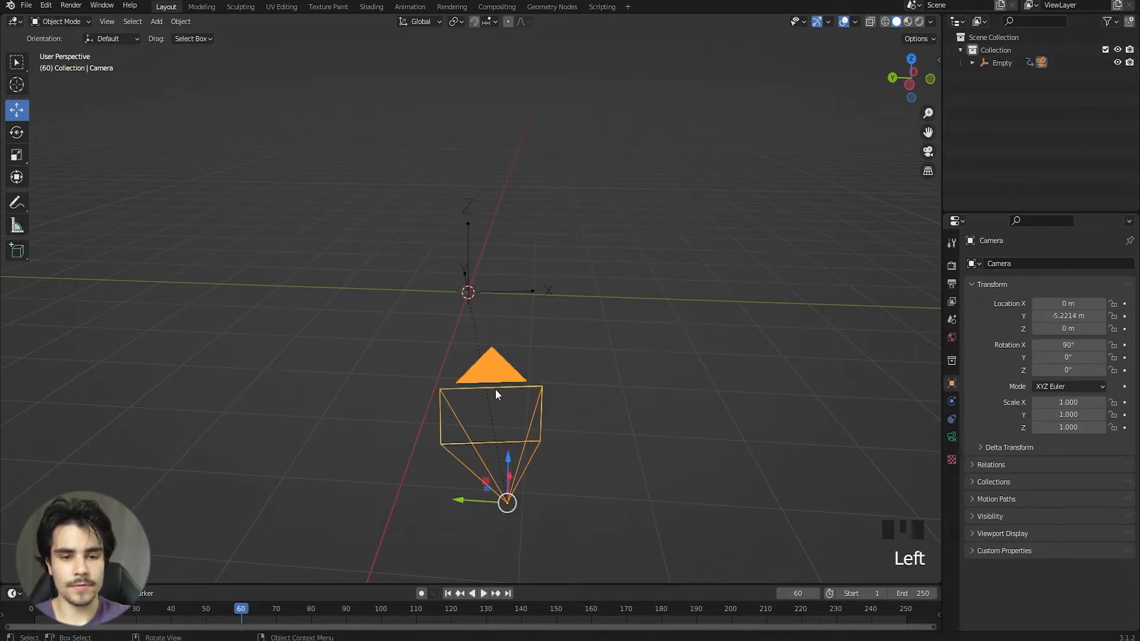
{"action": "scroll", "coordinate": [481, 446], "scroll_direction": "down", "scroll_amount": 2}
{"action": "key", "text": "KP_7"}
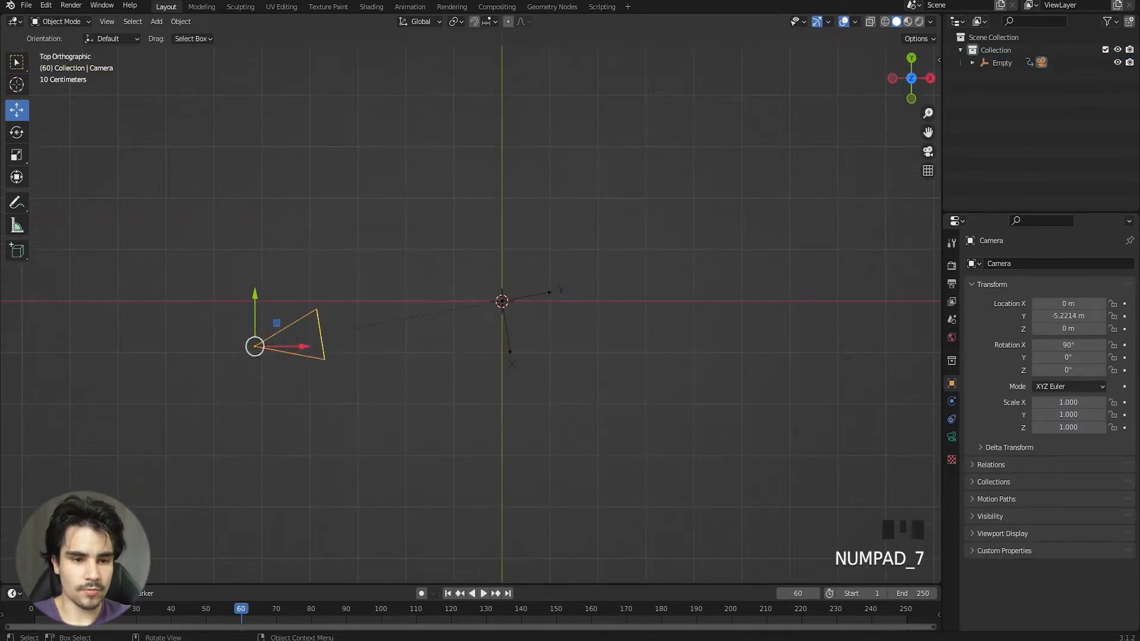
{"action": "key", "text": "r"}
{"action": "left_click", "coordinate": [301, 267]}
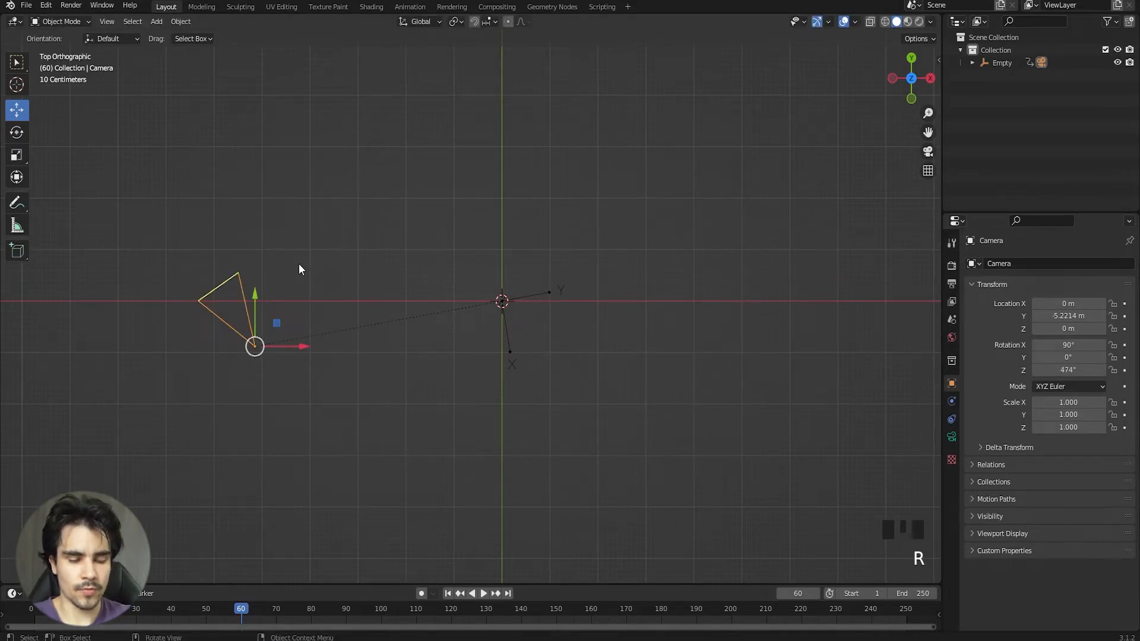
Undo the camera's rotation, the empty's rotation keyframes and the parenting to the empty.
{"action": "key", "text": "ctrl+z"}
{"action": "key", "text": "ctrl+z"}
{"action": "middle_click_drag", "start_coordinate": [298, 263], "coordinate": [484, 270]}
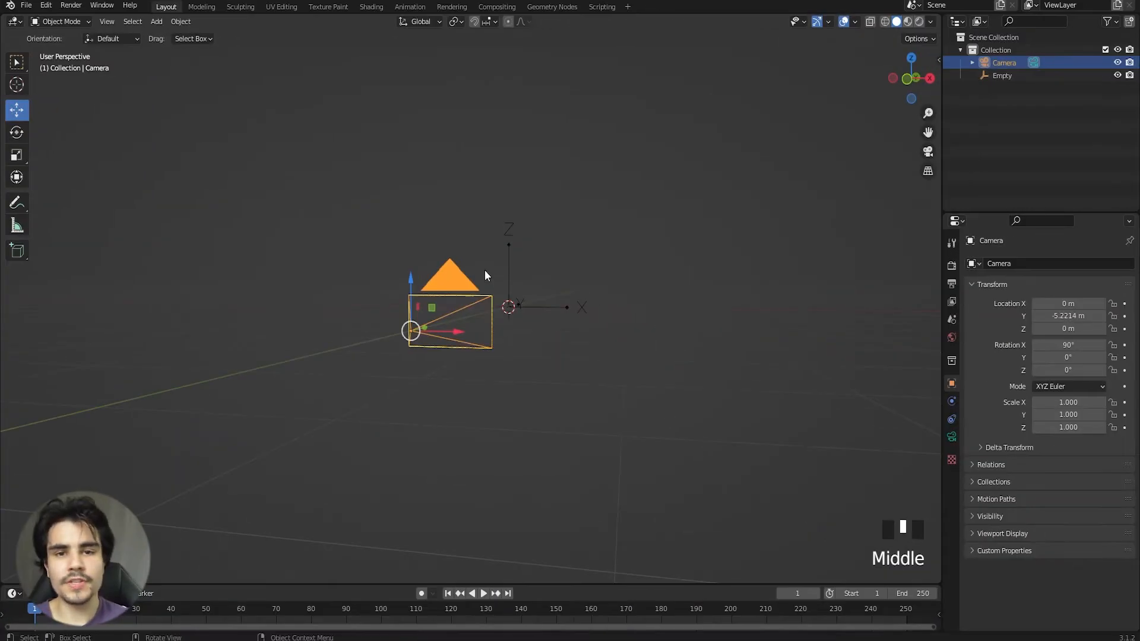
In the output properties, set the resolution to 38440 px on X and 1620 px on Y.
{"action": "left_click", "coordinate": [952, 267]}
{"action": "left_click", "coordinate": [951, 284]}
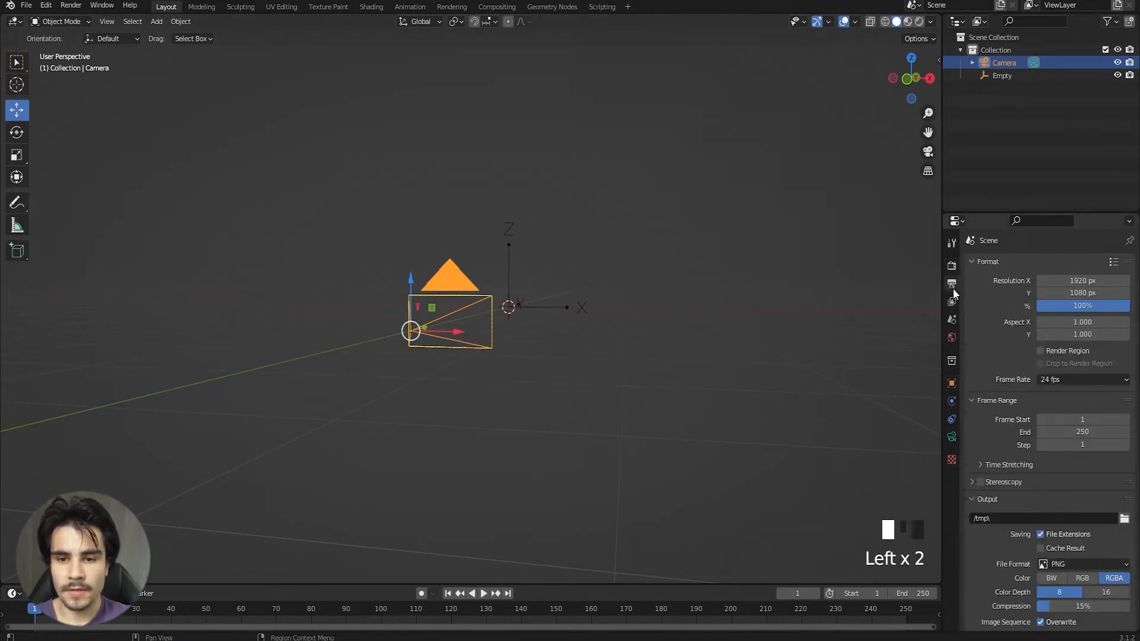
{"action": "left_click", "coordinate": [953, 303]}
{"action": "left_click", "coordinate": [952, 284]}
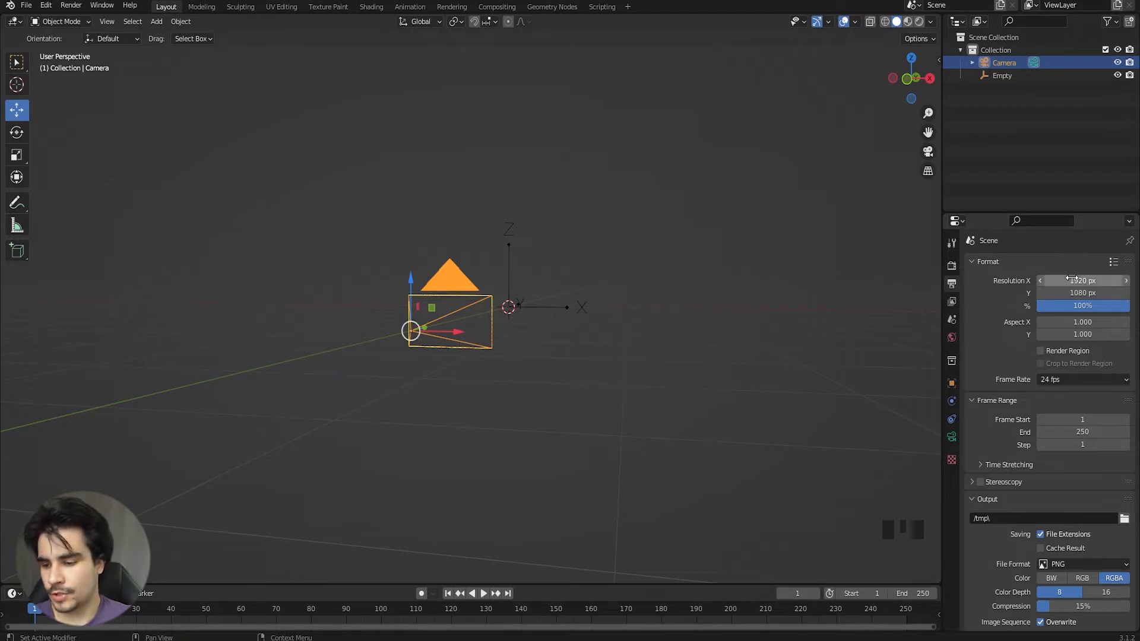
{"action": "left_click", "coordinate": [1072, 279]}
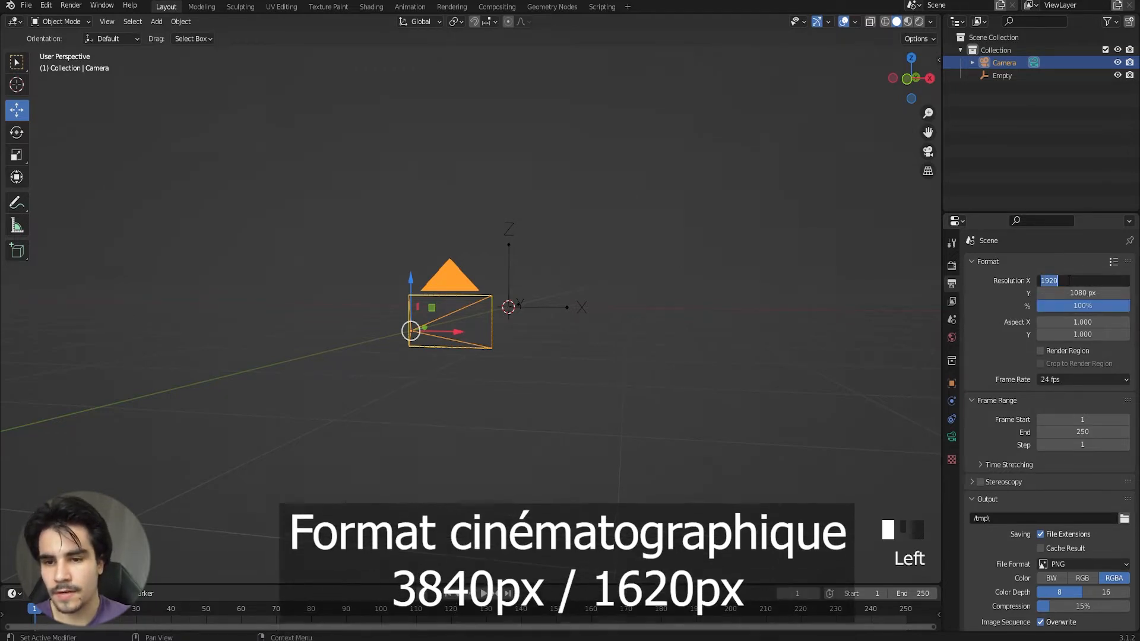
{"action": "type", "text": "38440"}
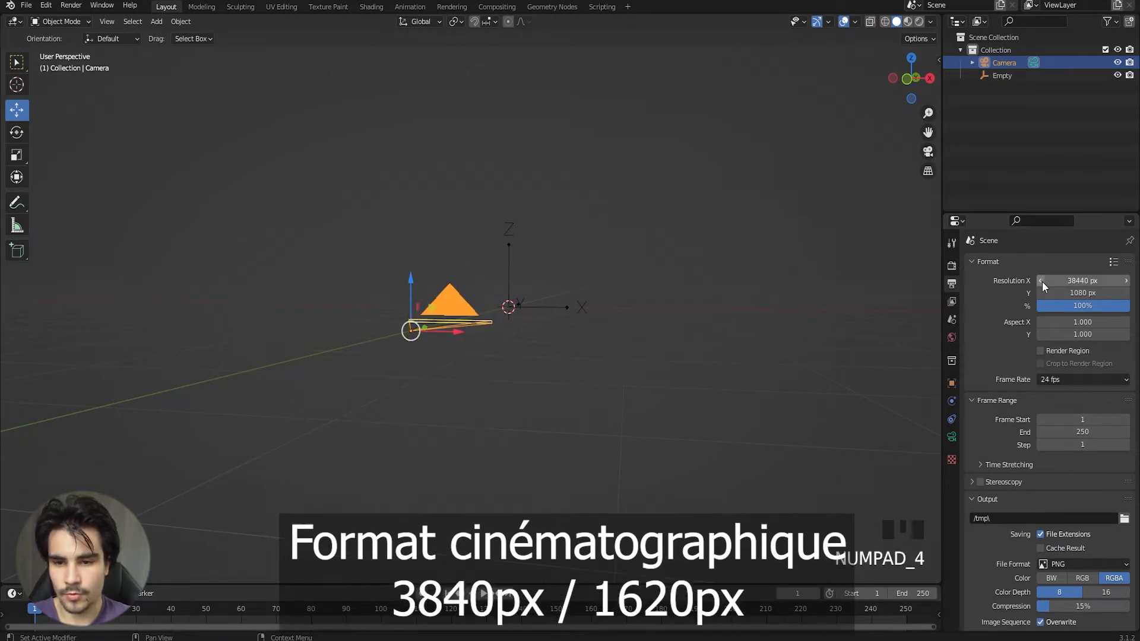
{"action": "left_click", "coordinate": [1074, 293]}
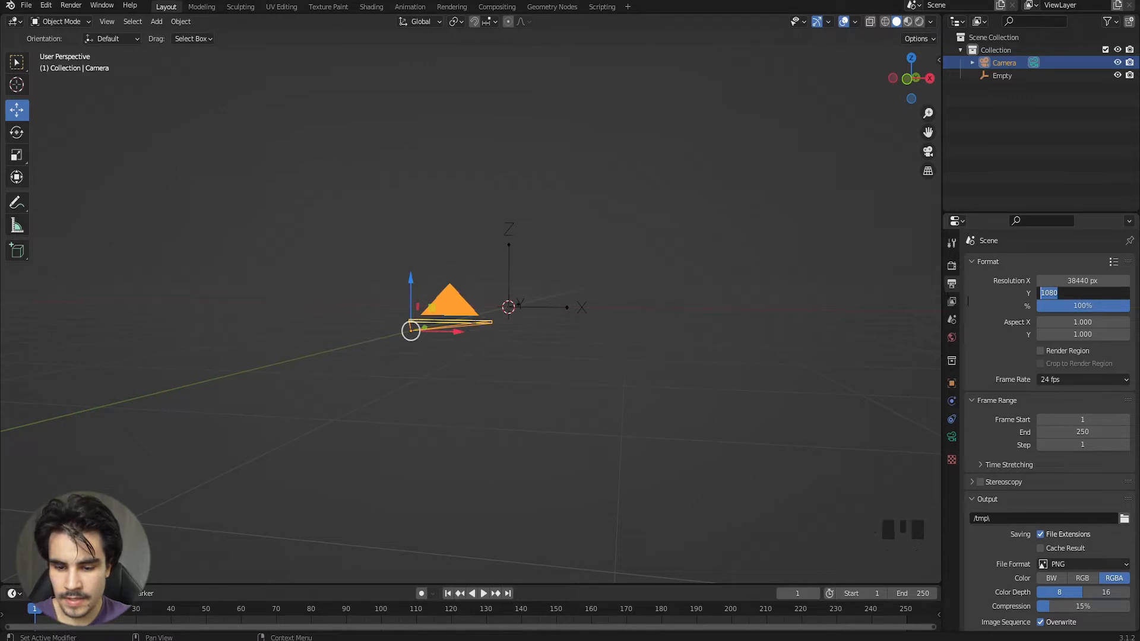
{"action": "type", "text": "1"}
{"action": "key", "text": "Return"}
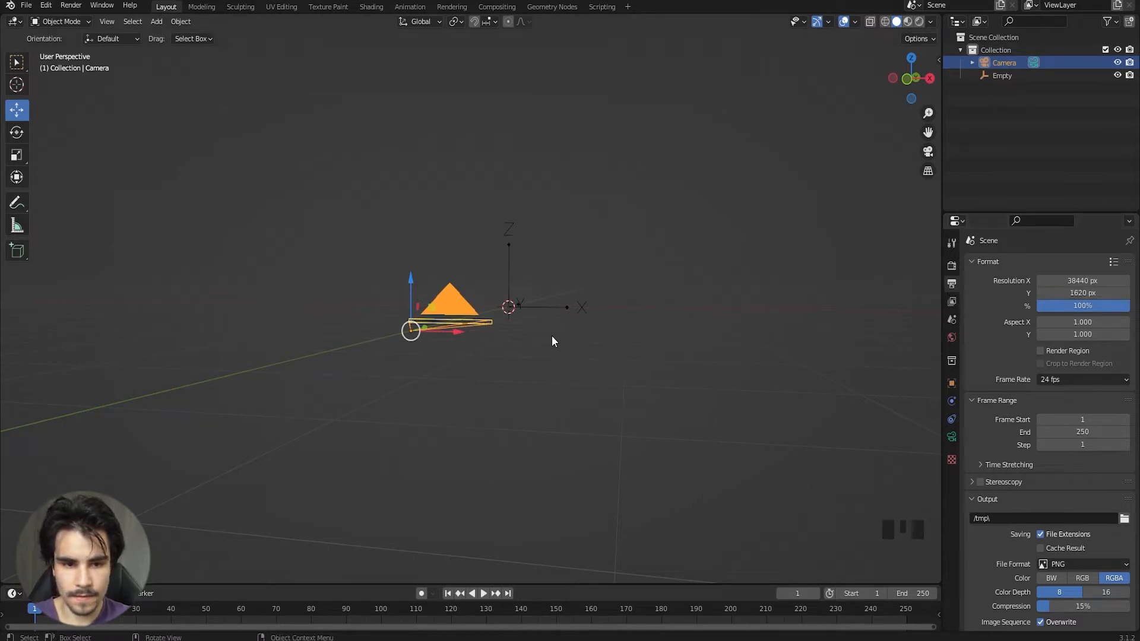
Check the camera's frame shape and correct the X resolution to 3840 px.
{"action": "middle_click_drag", "start_coordinate": [551, 336], "coordinate": [496, 306]}
{"action": "key", "text": "KP_0"}
{"action": "scroll", "coordinate": [496, 306], "scroll_direction": "down", "scroll_amount": 3}
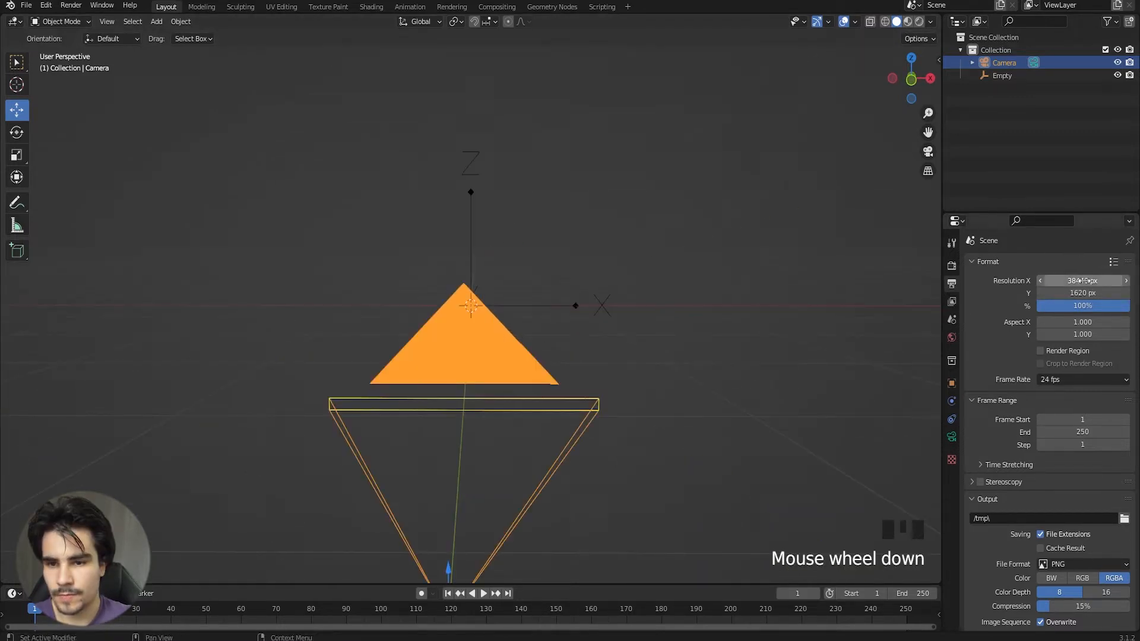
{"action": "left_click", "coordinate": [1052, 281]}
{"action": "left_click", "coordinate": [1052, 280]}
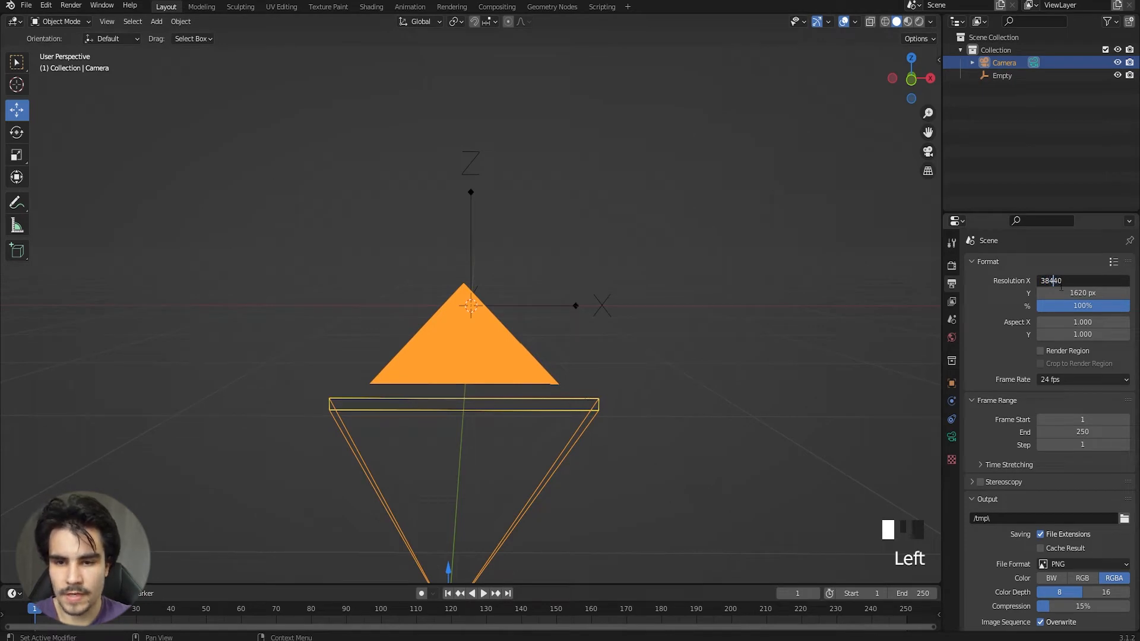
{"action": "key", "text": "BackSpace"}
{"action": "key", "text": "Return"}
Look through the camera to examine the cinematic frame format, and return to the perspective view.
{"action": "scroll", "coordinate": [515, 325], "scroll_direction": "down", "scroll_amount": 3}
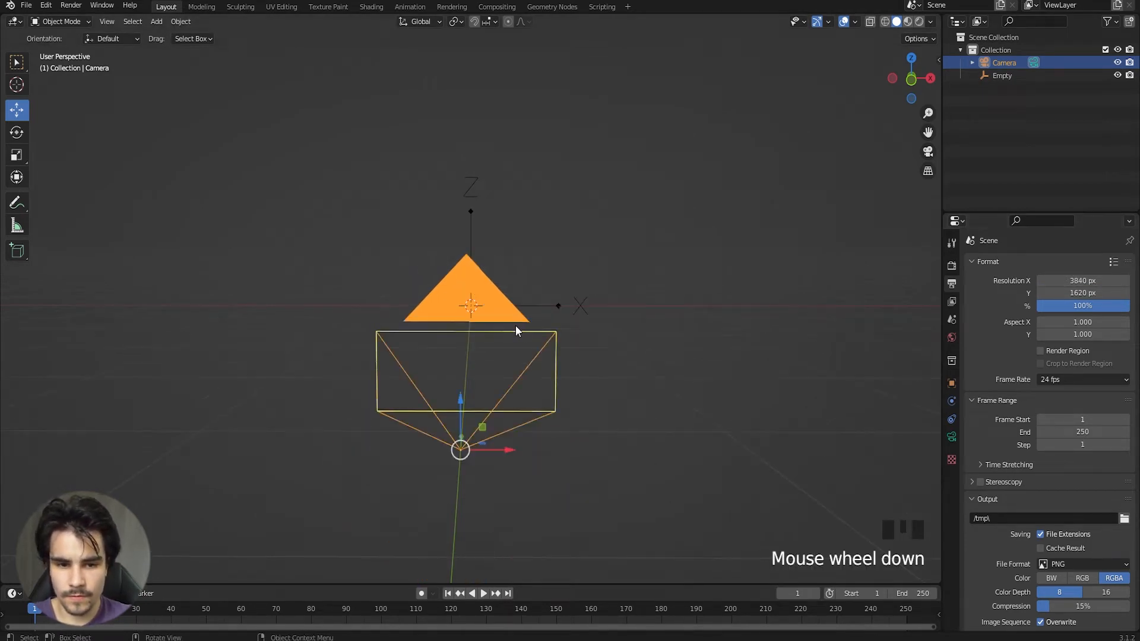
{"action": "key", "text": "KP_0"}
{"action": "scroll", "coordinate": [419, 303], "scroll_direction": "up", "scroll_amount": 4}
{"action": "scroll", "coordinate": [419, 303], "scroll_direction": "down", "scroll_amount": 2}
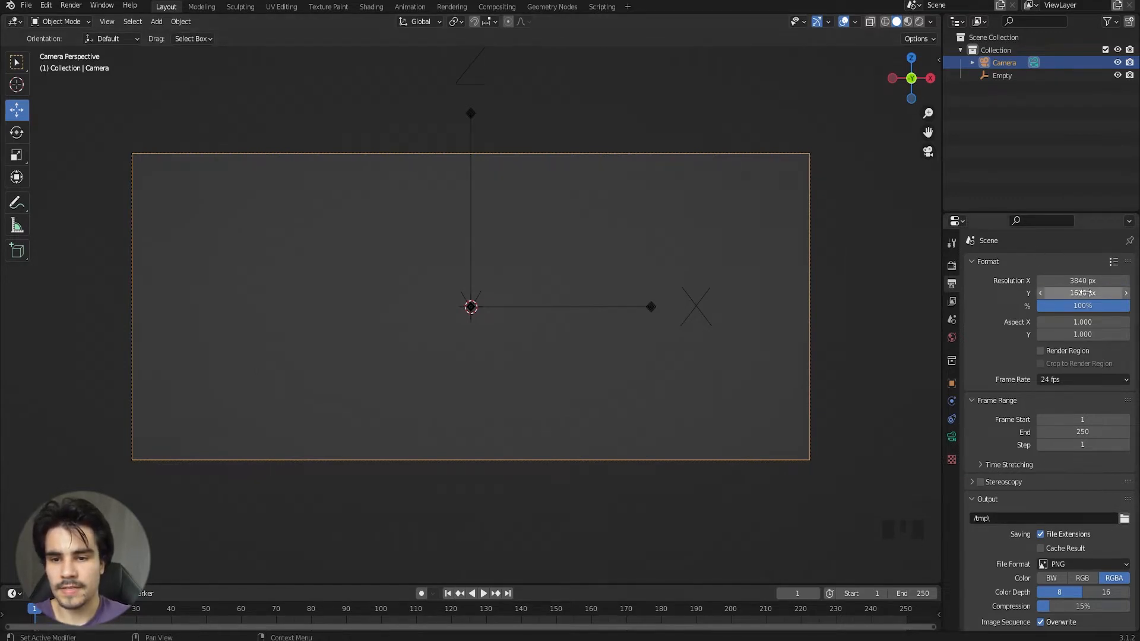
{"action": "scroll", "coordinate": [455, 272], "scroll_direction": "down", "scroll_amount": 1}
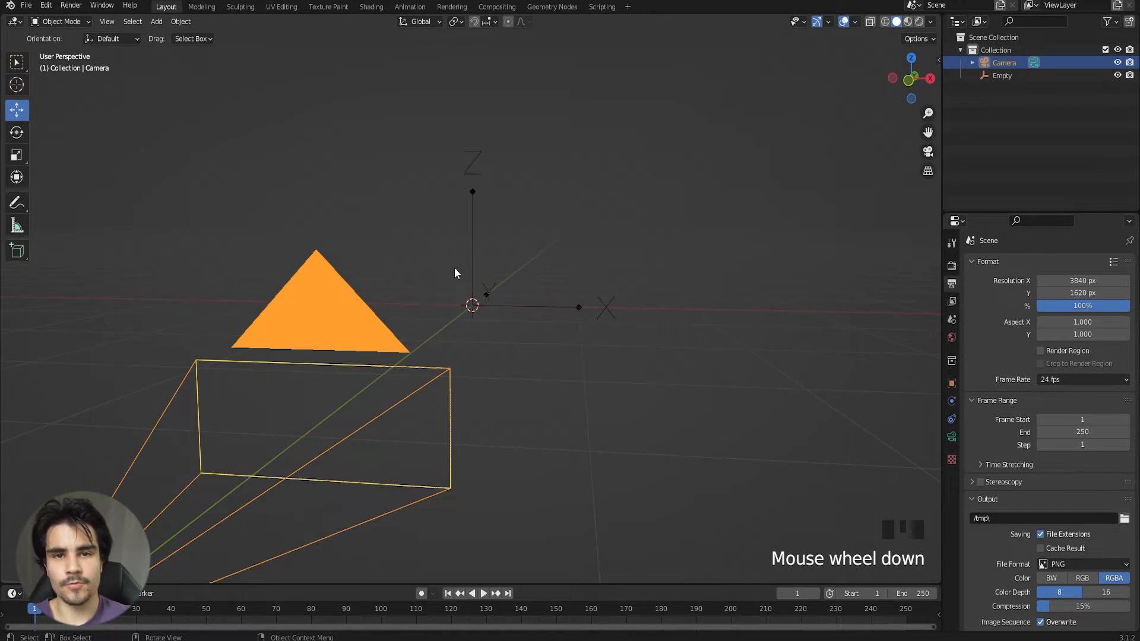
{"action": "scroll", "coordinate": [455, 273], "scroll_direction": "down", "scroll_amount": 2}
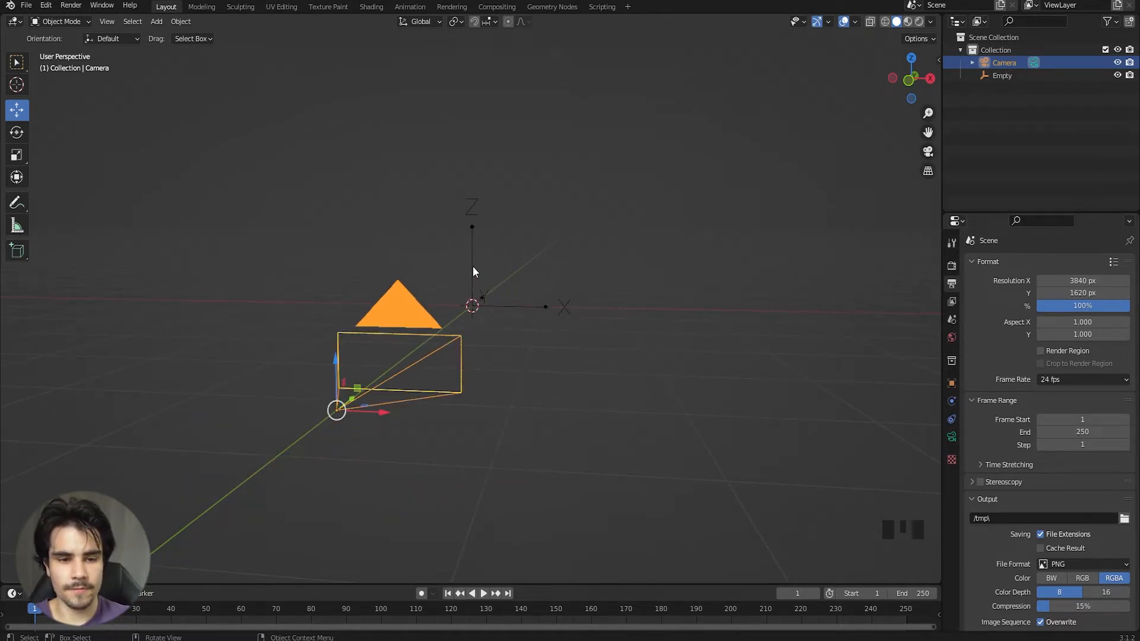
Delete the empty and move the camera along the Y axis to about the world origin.
{"action": "middle_click_drag", "start_coordinate": [474, 264], "coordinate": [268, 263]}
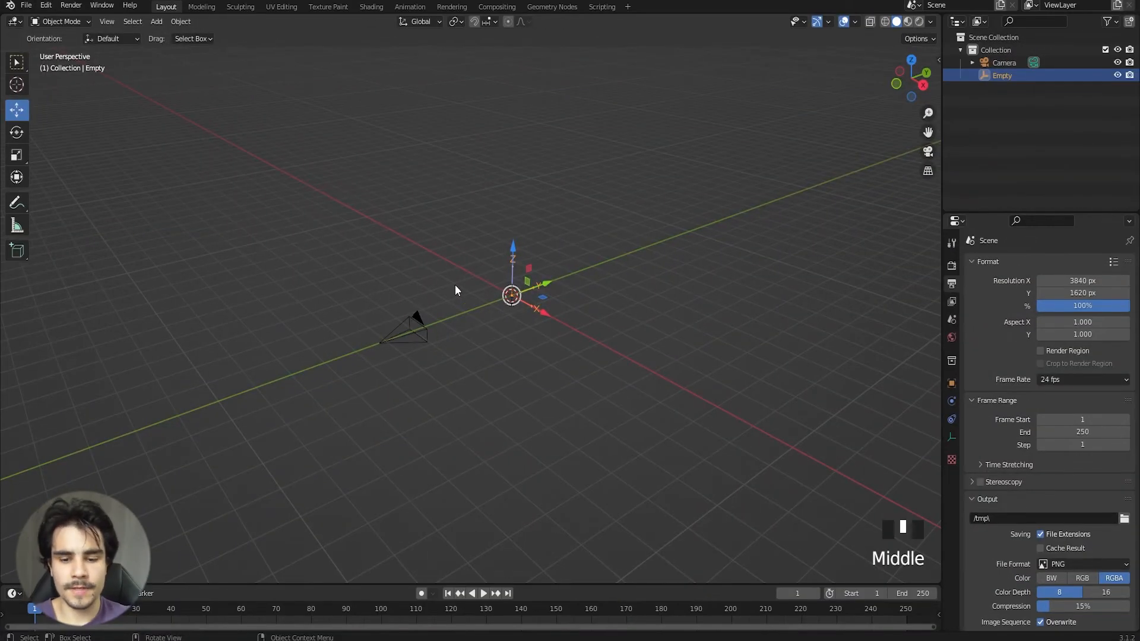
{"action": "key", "text": "Delete"}
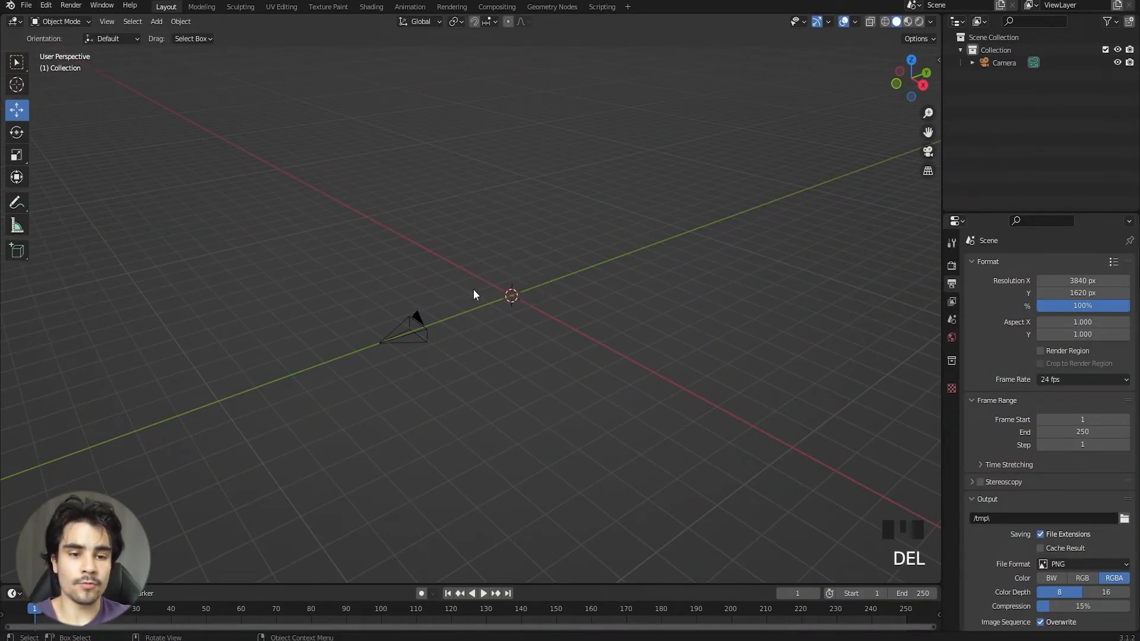
{"action": "left_click", "coordinate": [403, 330]}
{"action": "left_click_drag", "start_coordinate": [404, 329], "coordinate": [525, 289]}
{"action": "middle_click_drag", "start_coordinate": [525, 288], "coordinate": [493, 248]}
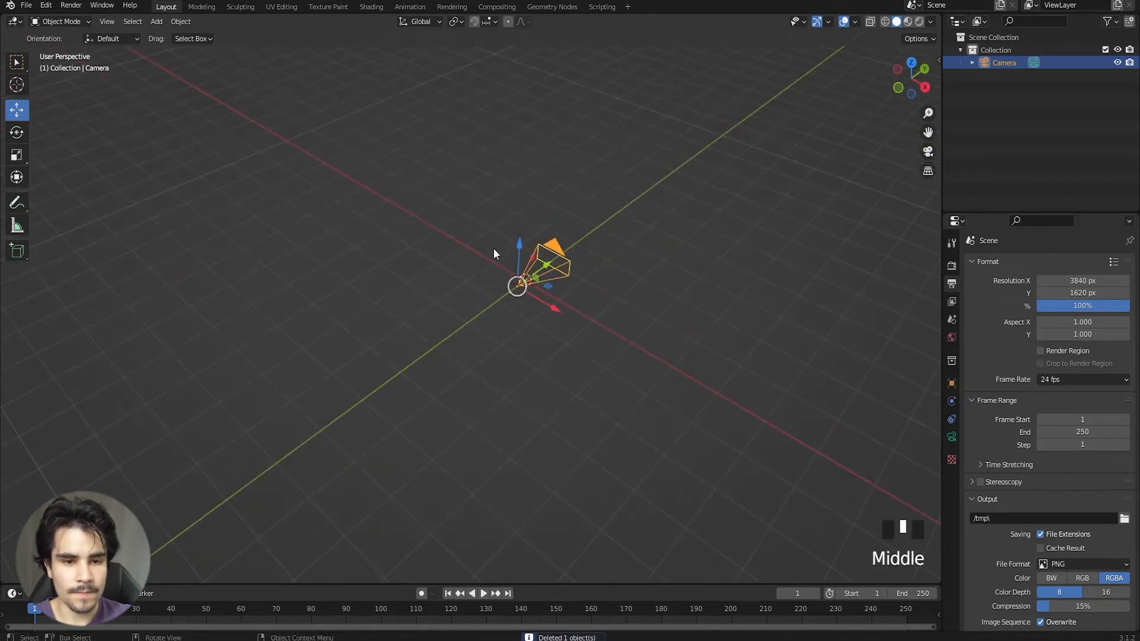
Keyframe the camera's location at frame 1, and again at frame 70 with the camera moved along X to about -8.76 m.
{"action": "key", "text": "i"}
{"action": "left_click", "coordinate": [404, 232]}
{"action": "left_click", "coordinate": [277, 601]}
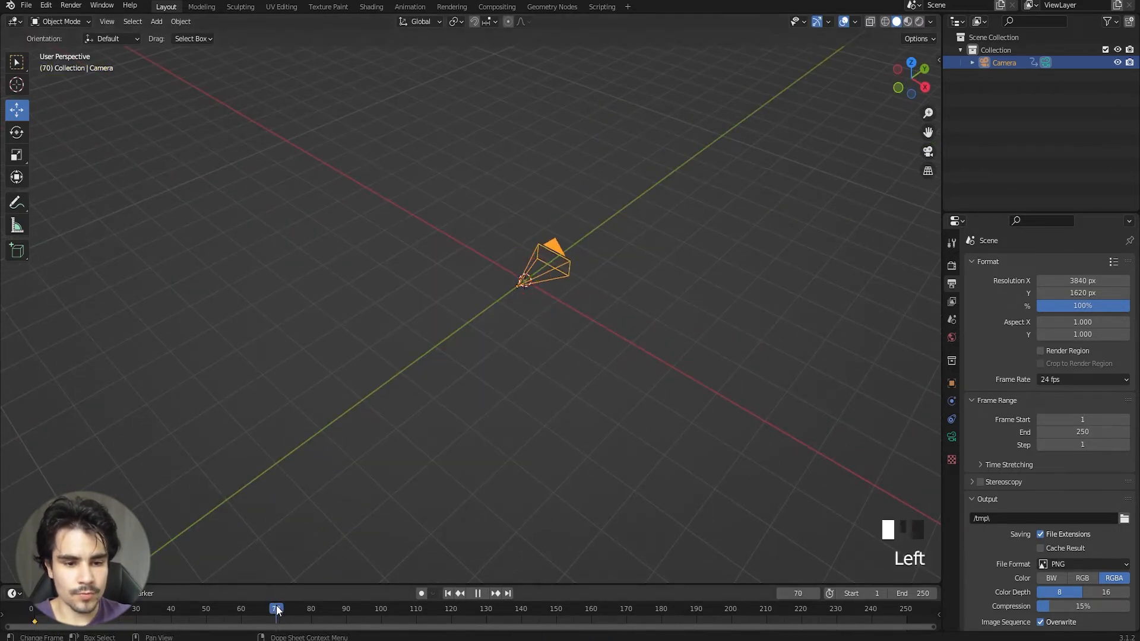
{"action": "left_click_drag", "start_coordinate": [554, 307], "coordinate": [326, 205]}
{"action": "key", "text": "i"}
{"action": "left_click", "coordinate": [325, 205]}
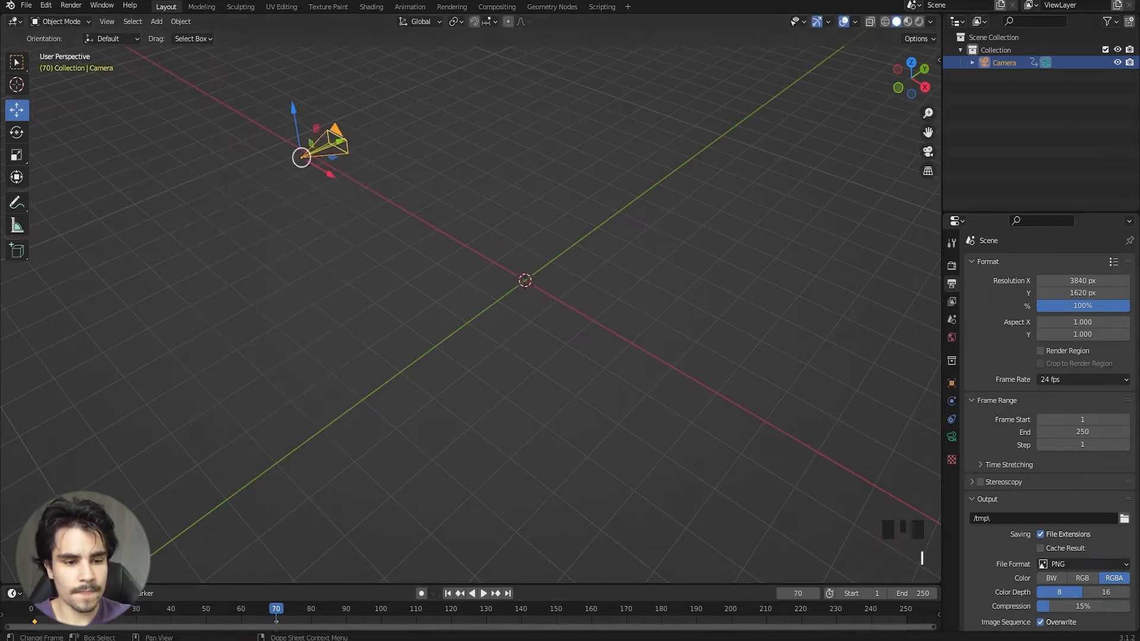
Play the camera move from the start of the timeline and scrub through it up to frame 59.
{"action": "key", "text": "shift+Left"}
{"action": "key", "text": "space"}
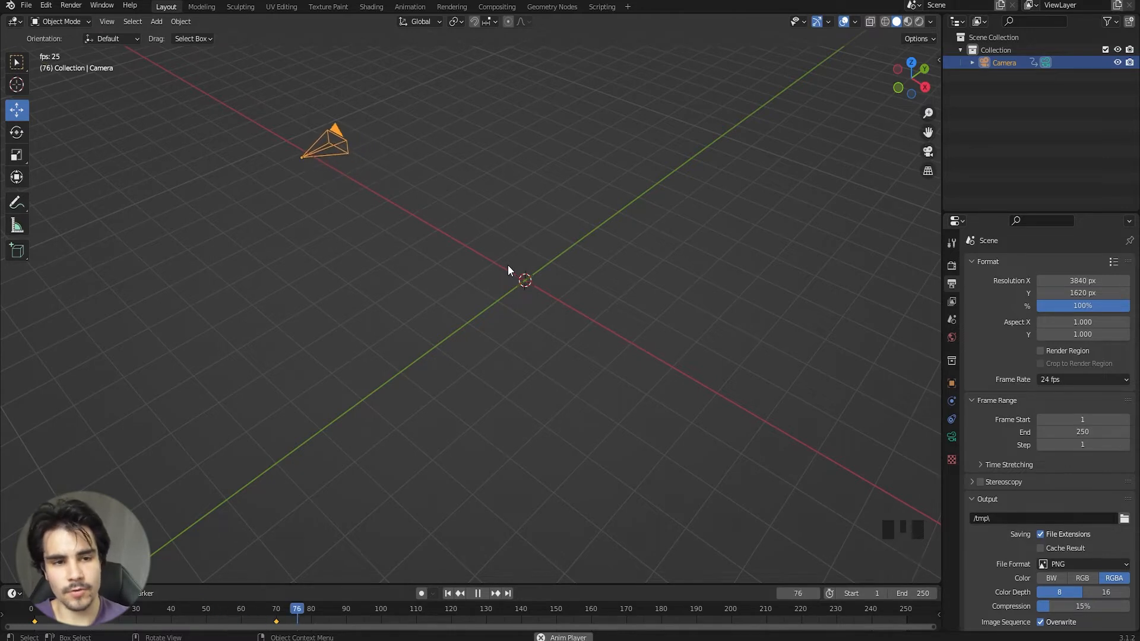
{"action": "key", "text": "space"}
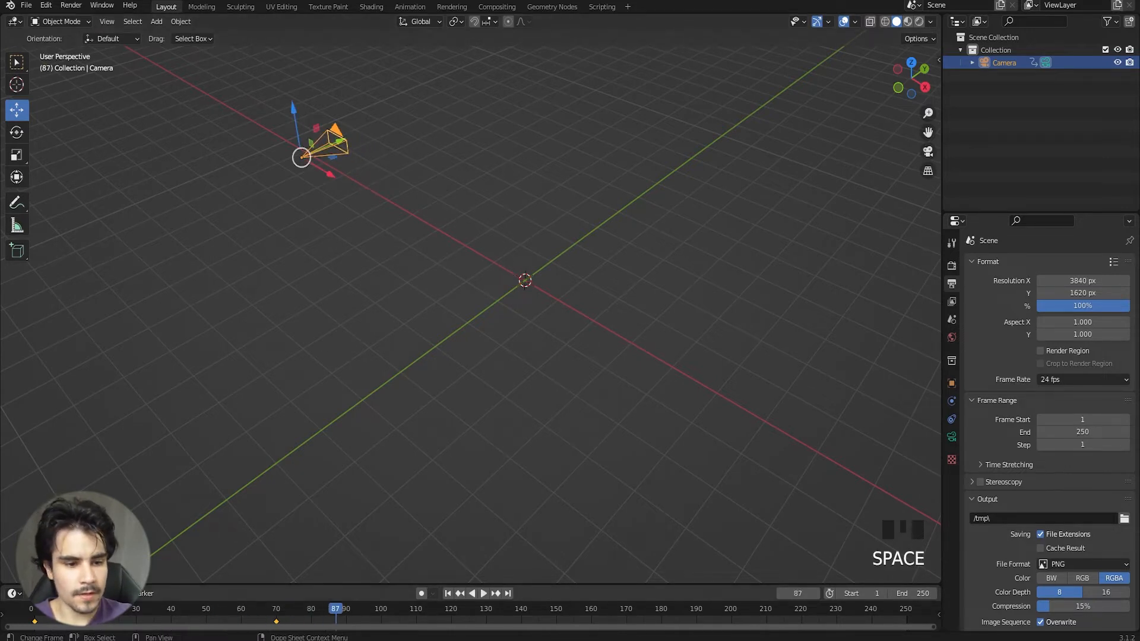
{"action": "left_click_drag", "start_coordinate": [41, 614], "coordinate": [237, 613]}
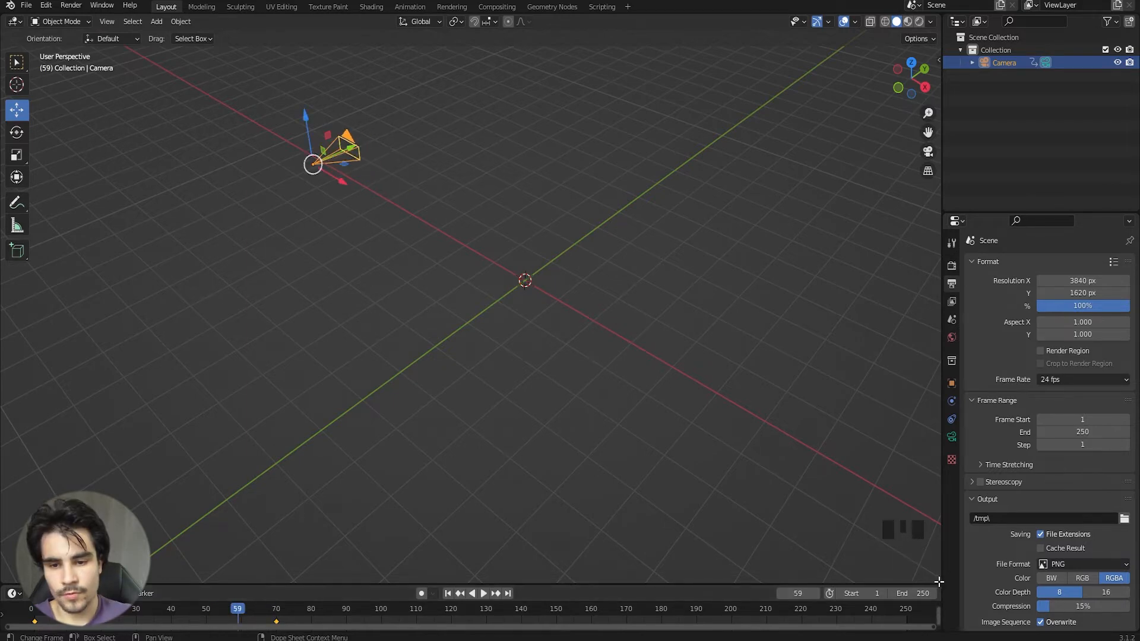
Split the 3D viewport vertically and change the new area to the Graph Editor.
{"action": "left_click_drag", "start_coordinate": [939, 581], "coordinate": [450, 333]}
{"action": "left_click", "coordinate": [466, 22]}
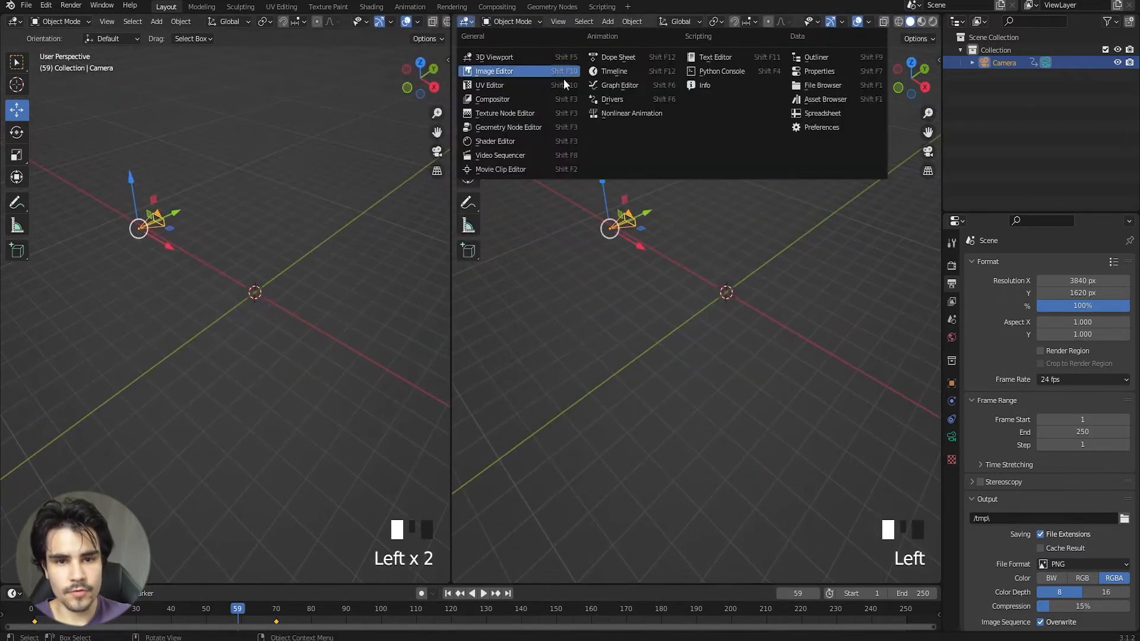
{"action": "left_click", "coordinate": [619, 85]}
{"action": "middle_click_drag", "start_coordinate": [619, 89], "coordinate": [658, 299]}
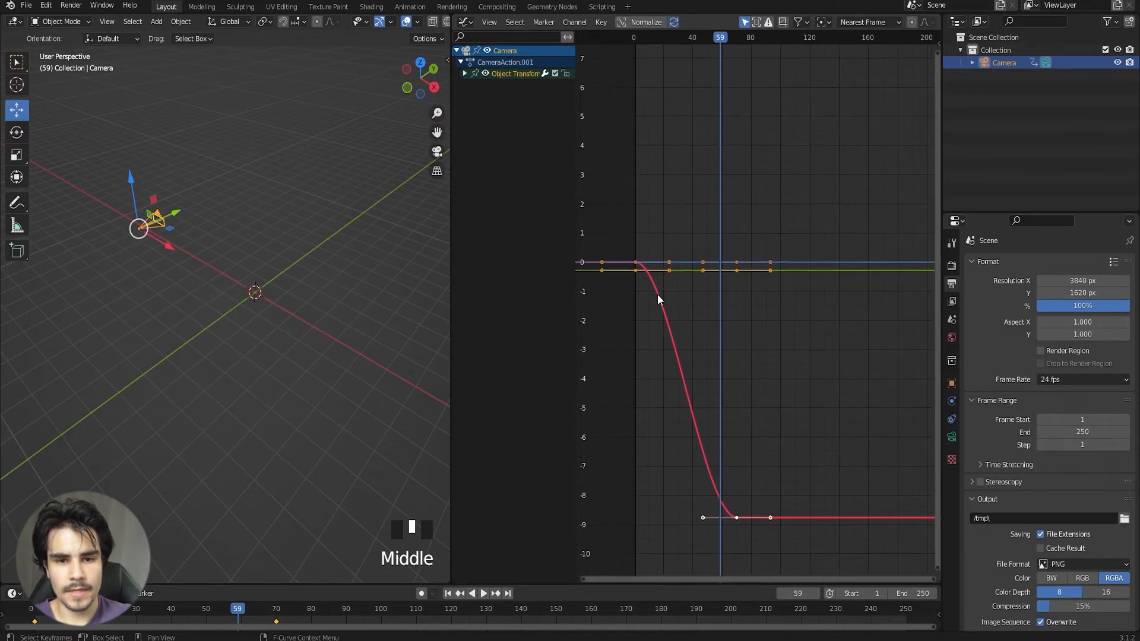
Expand the camera's transform channels in the Graph Editor and hide the Y and Z Location curves, keeping only X Location shown.
{"action": "left_click", "coordinate": [659, 300]}
{"action": "left_click", "coordinate": [465, 73]}
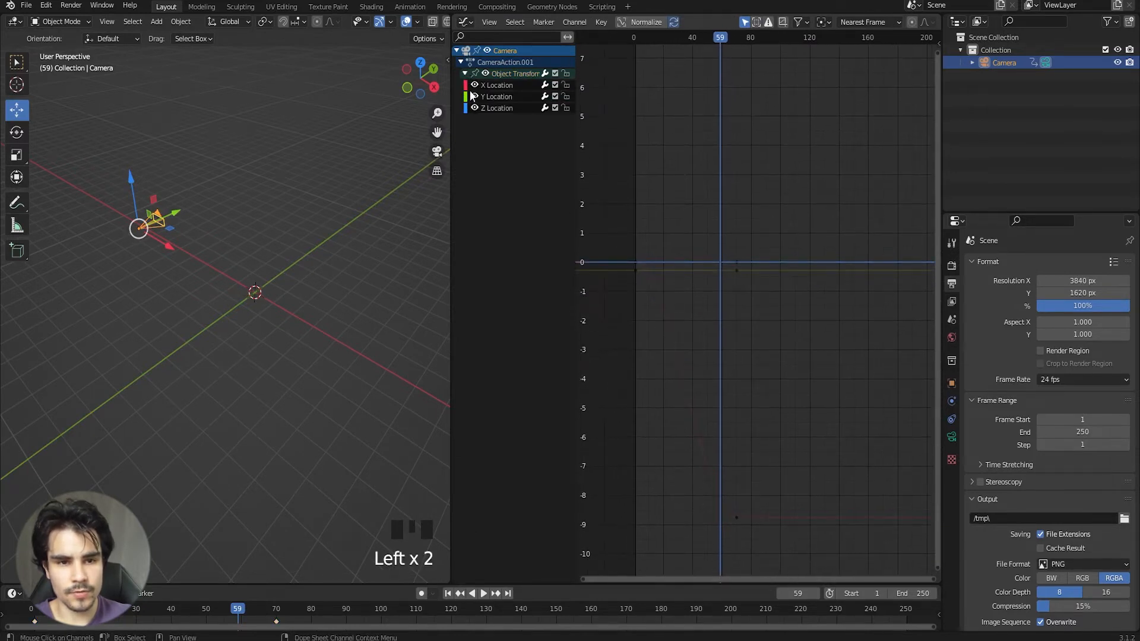
{"action": "left_click", "coordinate": [475, 97]}
{"action": "left_click", "coordinate": [474, 108]}
{"action": "left_click", "coordinate": [490, 87]}
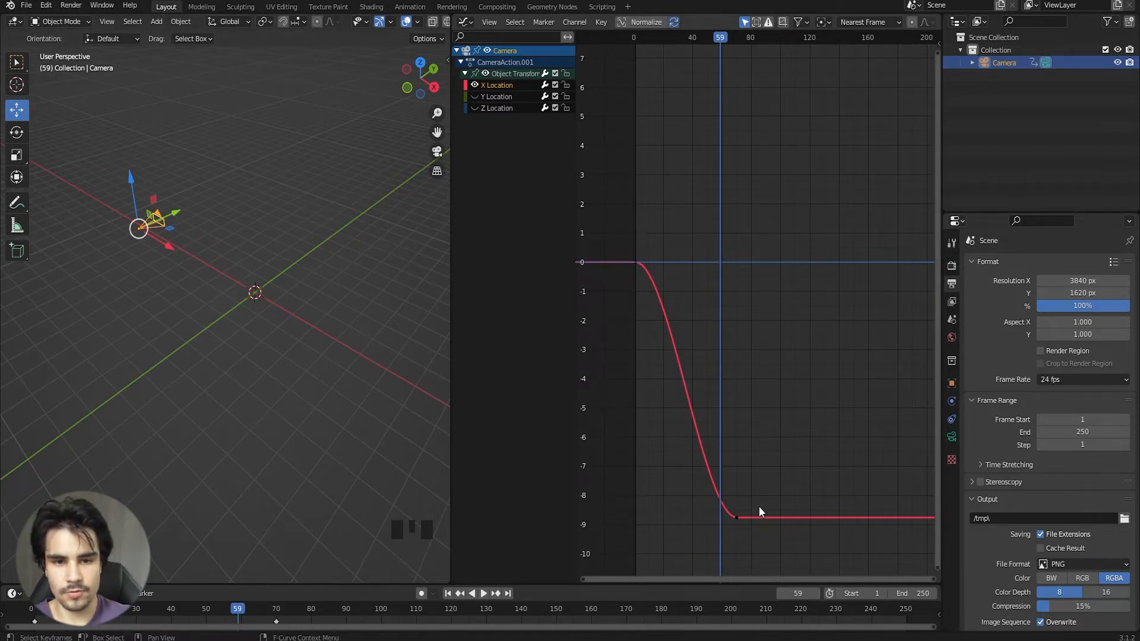
Set the interpolation of the X Location keyframe at frame 1 to Linear.
{"action": "left_click", "coordinate": [636, 262]}
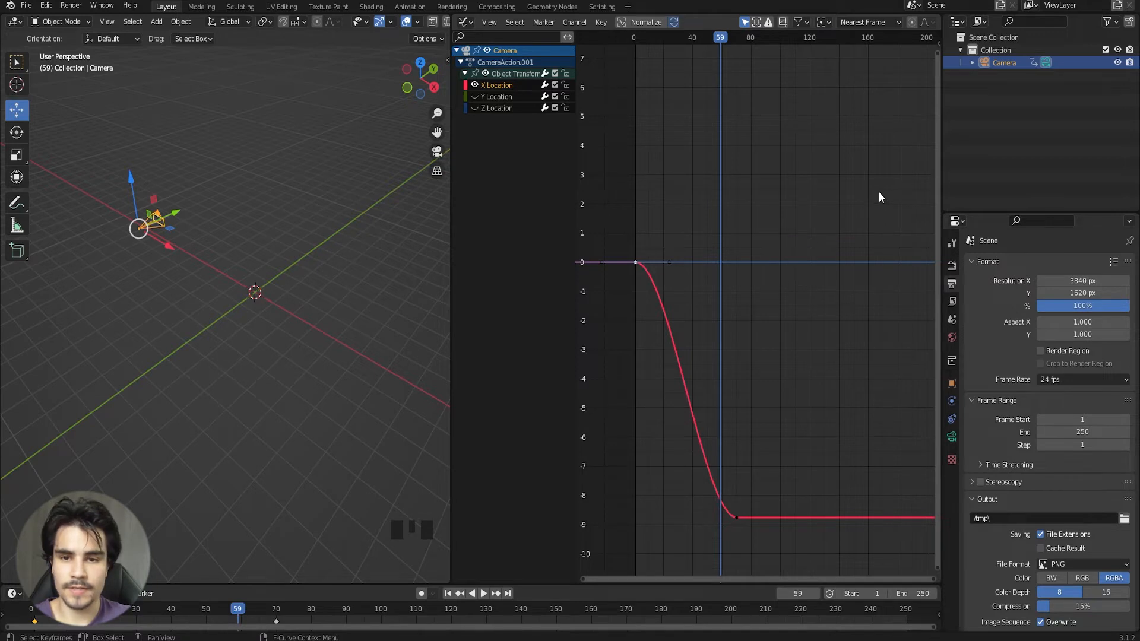
{"action": "key", "text": "n"}
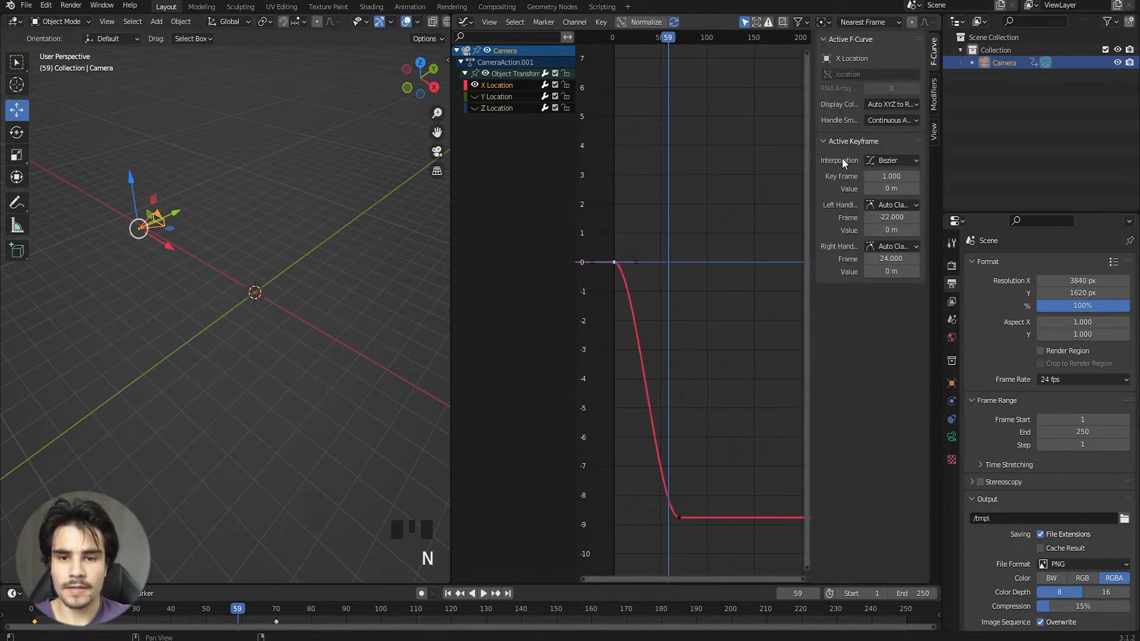
{"action": "left_click", "coordinate": [885, 159]}
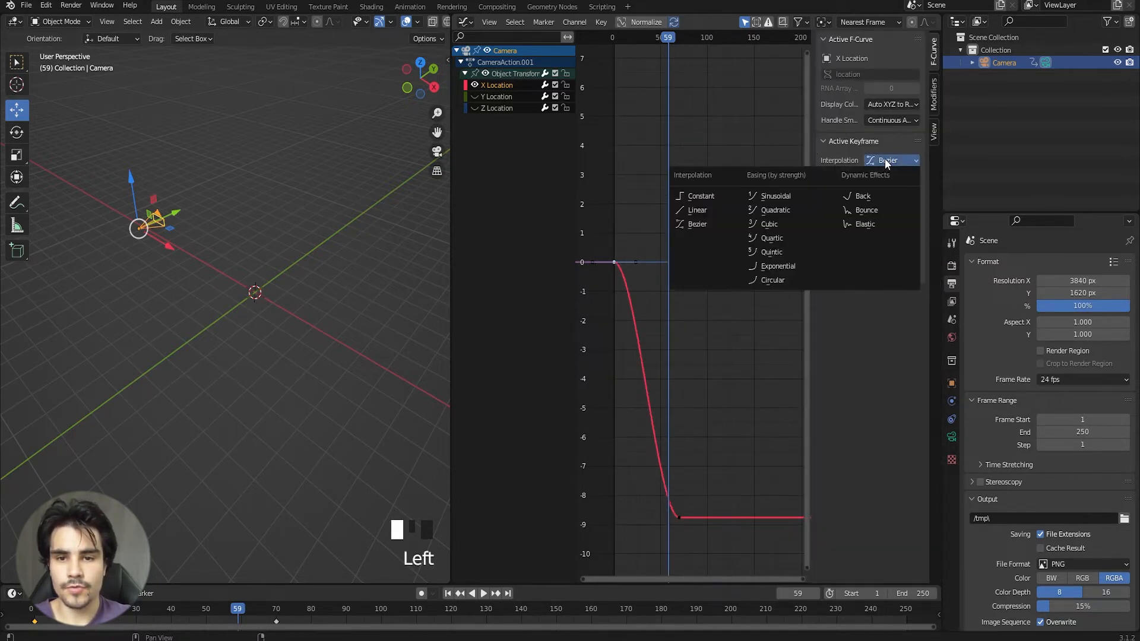
{"action": "left_click", "coordinate": [705, 210]}
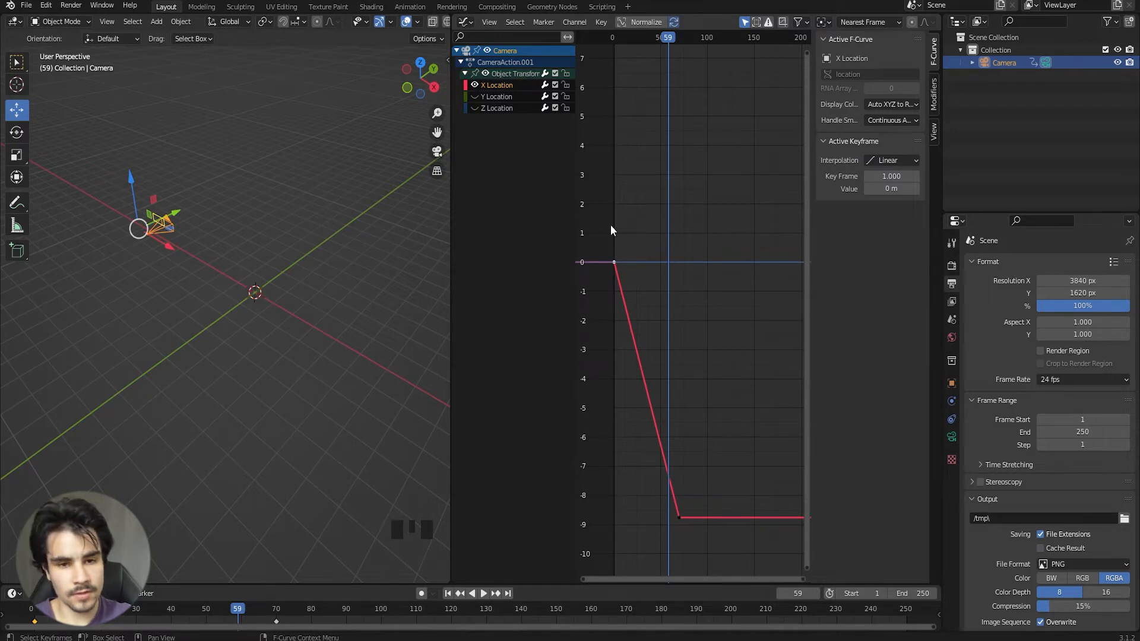
Play the animation from the start to examine the camera's motion with linear interpolation.
{"action": "key", "text": "shift+Left"}
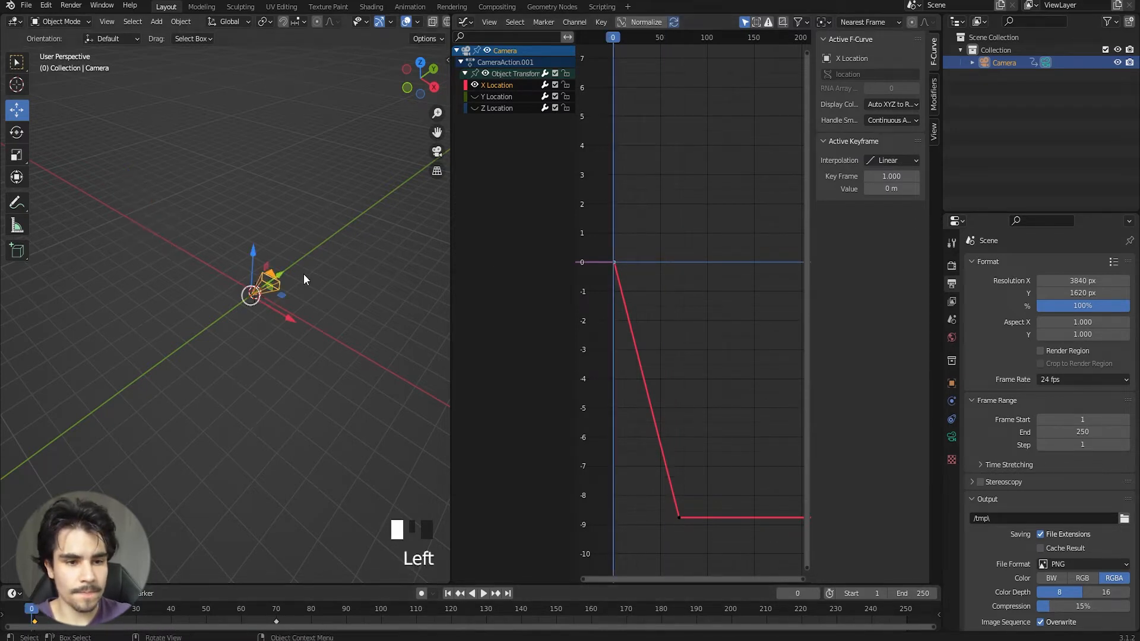
{"action": "key", "text": "space"}
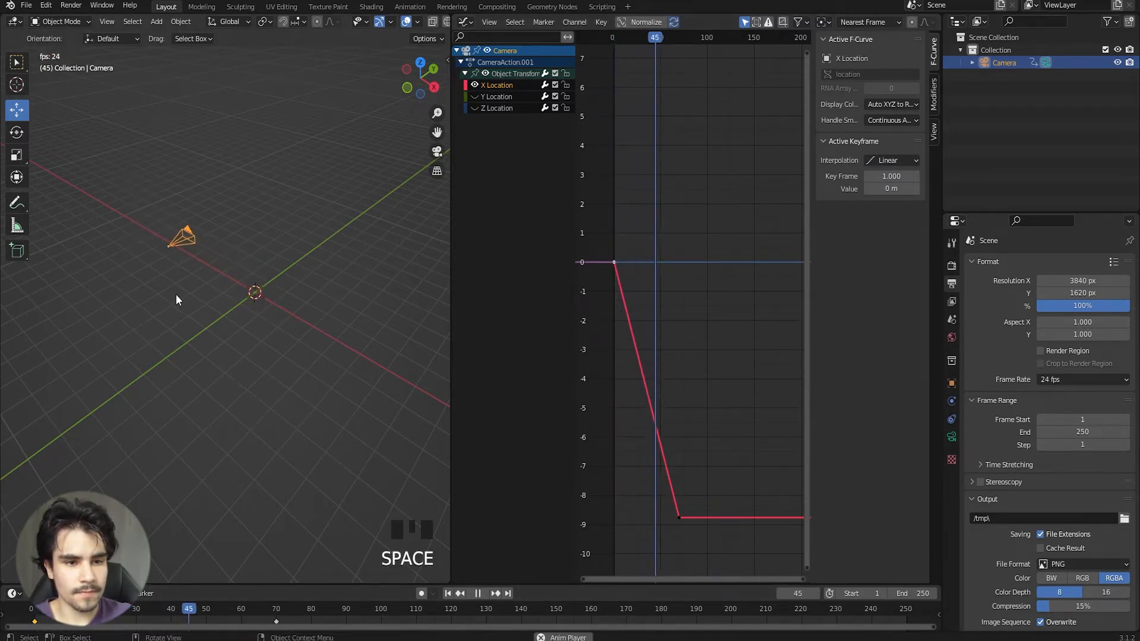
{"action": "key", "text": "space"}
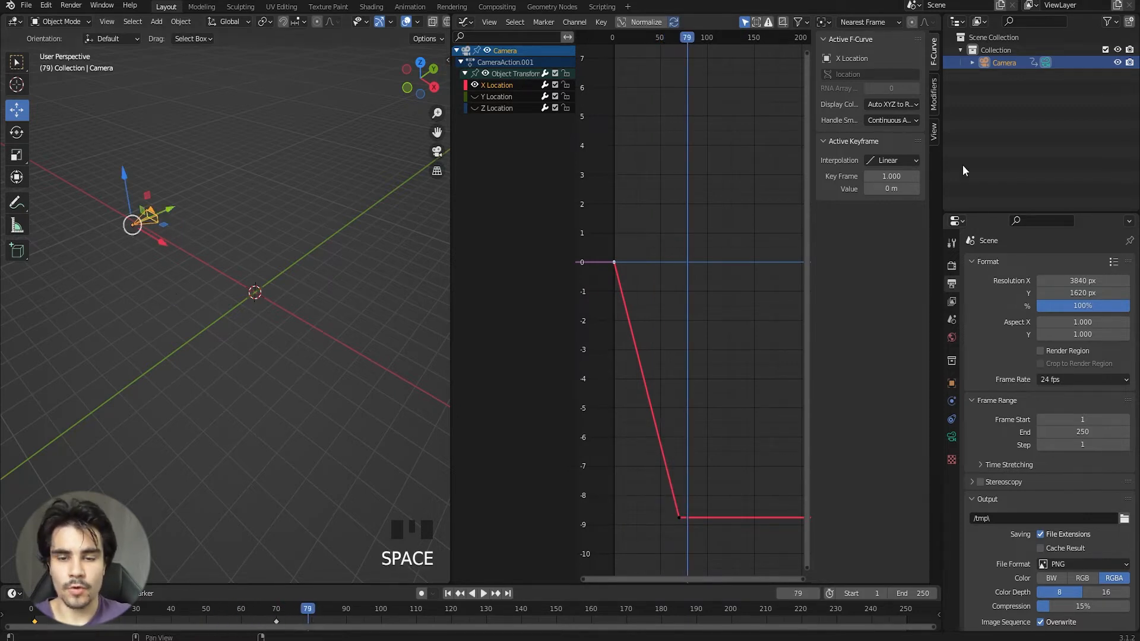
Set the first X Location keyframe's interpolation to Constant and play the animation from the start.
{"action": "left_click", "coordinate": [885, 162]}
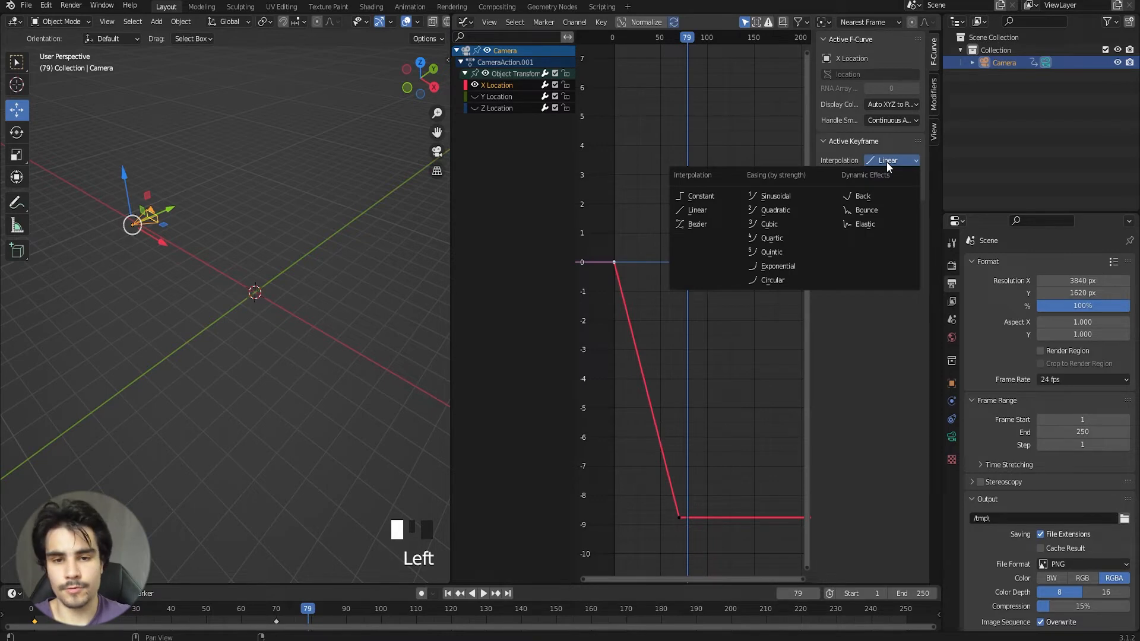
{"action": "left_click", "coordinate": [702, 195]}
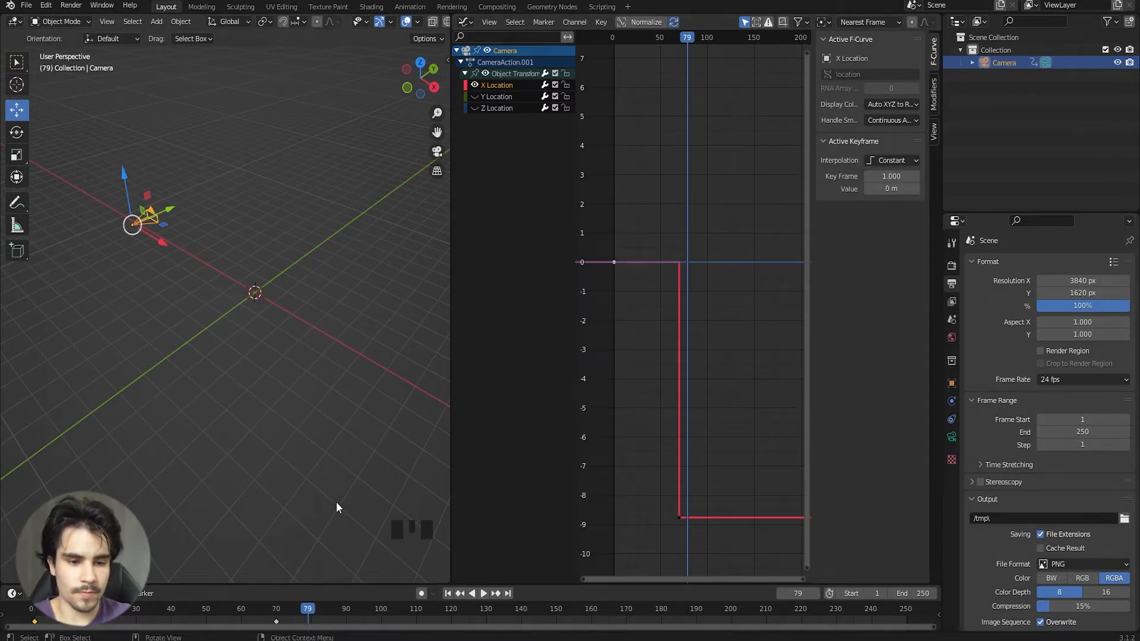
{"action": "left_click", "coordinate": [32, 614]}
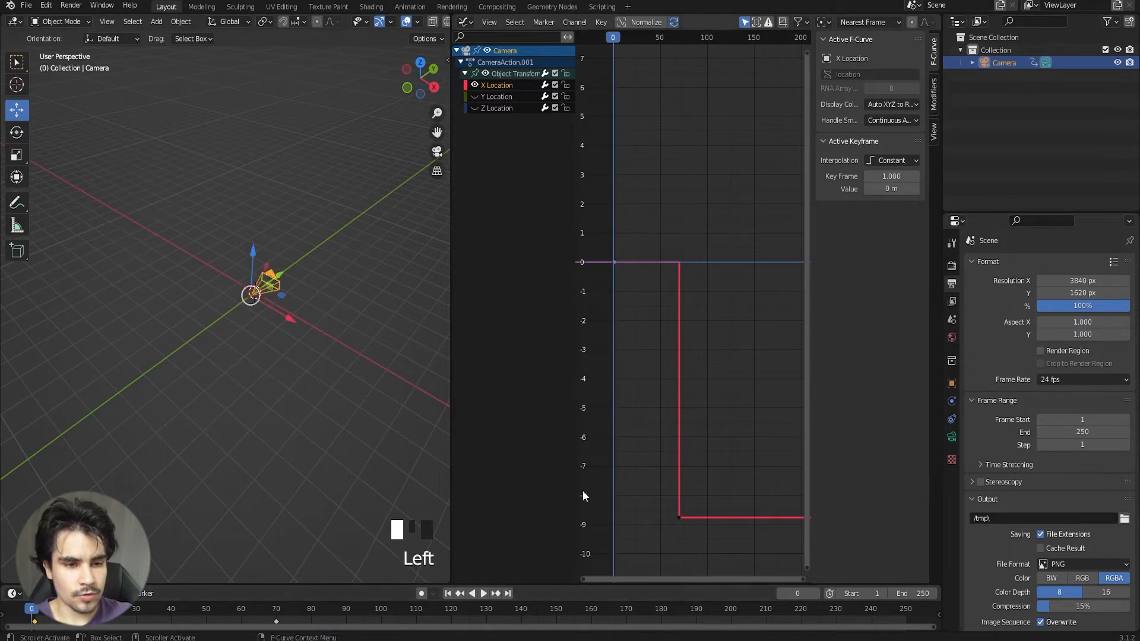
{"action": "key", "text": "space"}
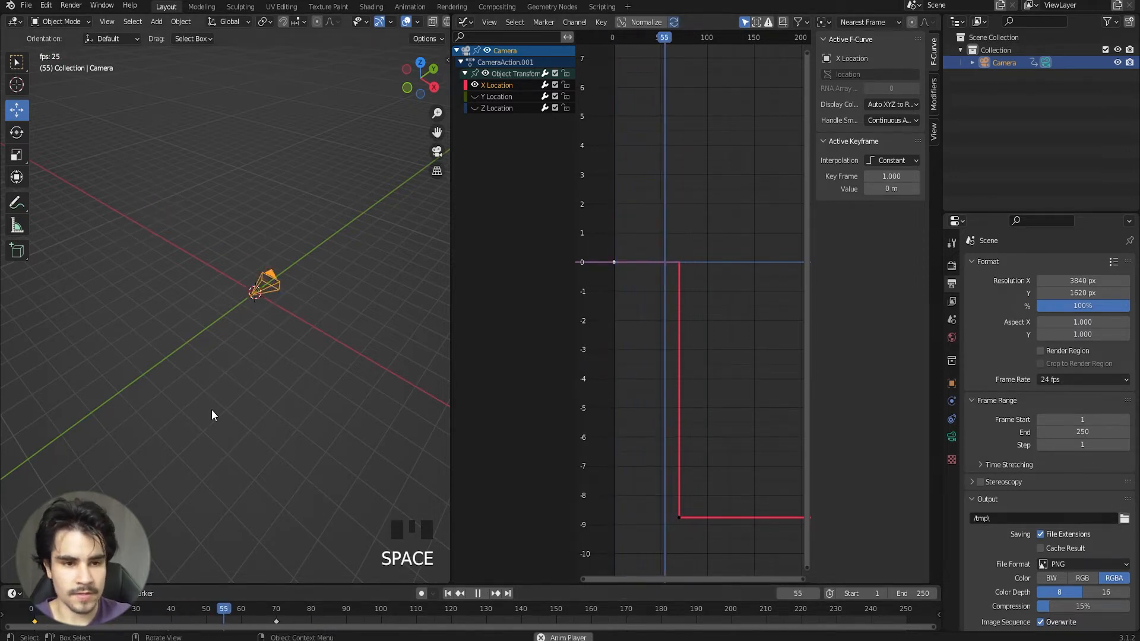
{"action": "key", "text": "space"}
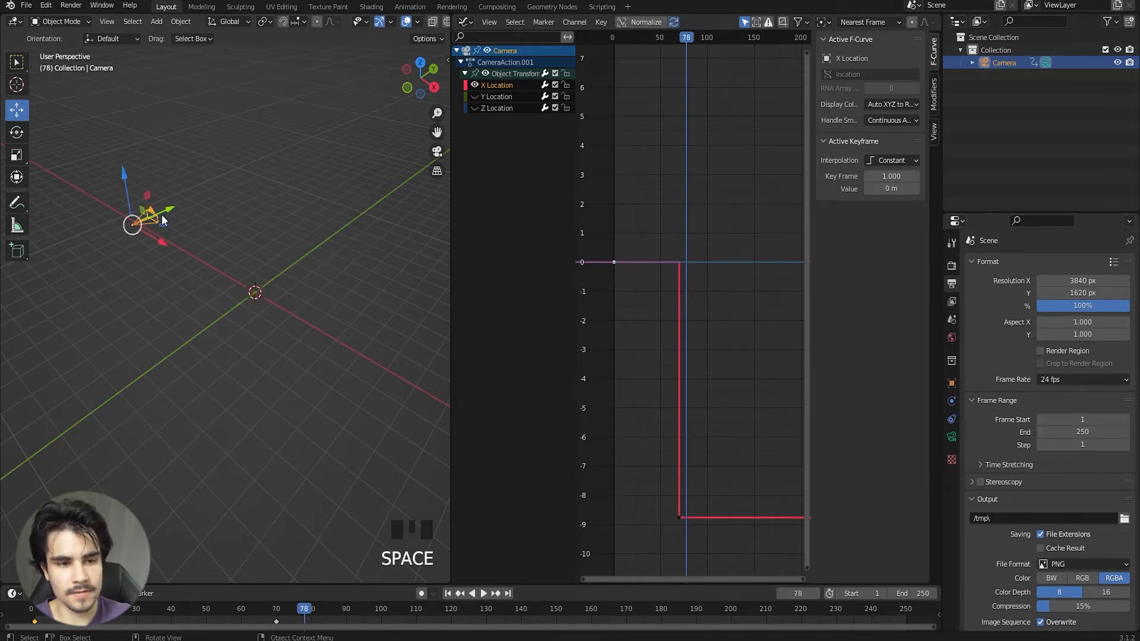
Widen the 3D viewport and undo the interpolation changes, the hidden curves and the camera's location keyframes.
{"action": "left_click_drag", "start_coordinate": [451, 353], "coordinate": [530, 352]}
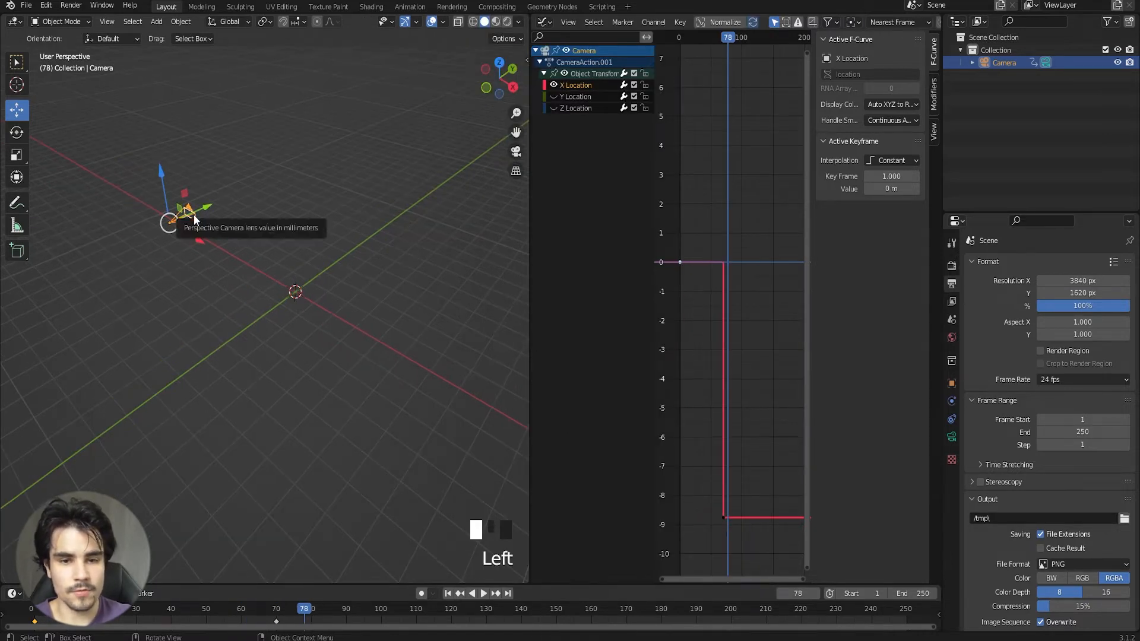
{"action": "key", "text": "ctrl+z"}
{"action": "key", "text": "ctrl+z"}
{"action": "key", "text": "ctrl+z"}
{"action": "key", "text": "ctrl+z"}
{"action": "key", "text": "ctrl+z"}
{"action": "key", "text": "ctrl+z"}
{"action": "key", "text": "ctrl+z"}
{"action": "key", "text": "ctrl+z"}
{"action": "key", "text": "ctrl+z"}
{"action": "key", "text": "ctrl+z"}
{"action": "key", "text": "ctrl+z"}
{"action": "key", "text": "ctrl+z"}
{"action": "key", "text": "ctrl+z"}
{"action": "key", "text": "ctrl+z"}
{"action": "key", "text": "ctrl+z"}
{"action": "key", "text": "ctrl+z"}
{"action": "key", "text": "ctrl+z"}
{"action": "key", "text": "ctrl+z"}
{"action": "key", "text": "ctrl+z"}
{"action": "key", "text": "ctrl+z"}
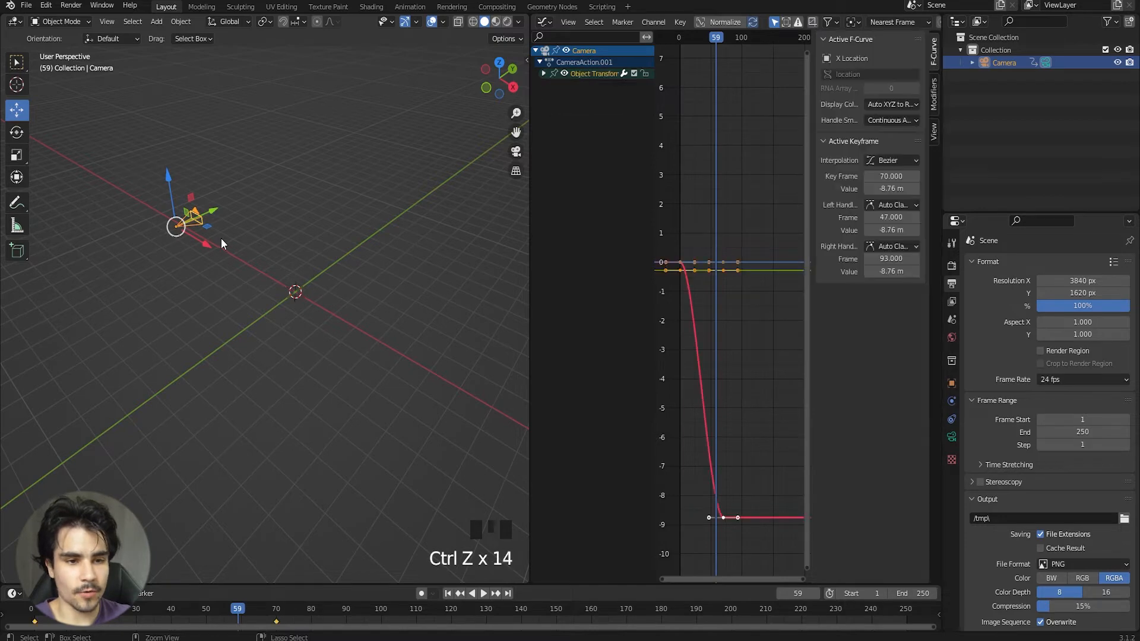
{"action": "key", "text": "ctrl+z"}
{"action": "key", "text": "ctrl+z"}
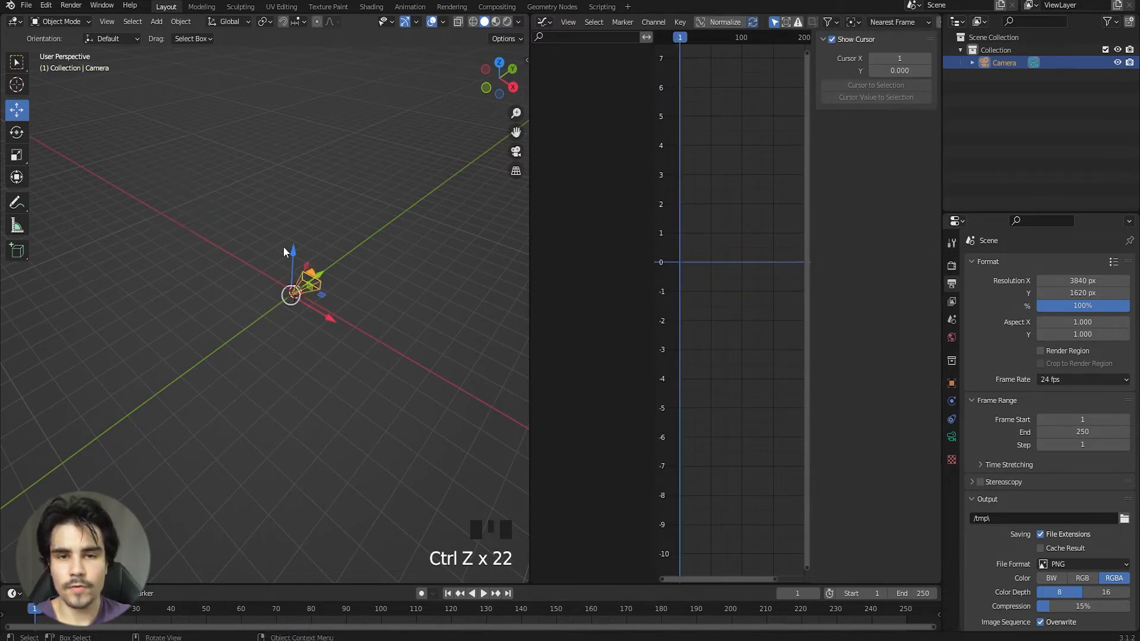
Close the Graph Editor area by joining the 3D viewport over it.
{"action": "left_click_drag", "start_coordinate": [523, 581], "coordinate": [593, 578]}
{"action": "scroll", "coordinate": [529, 337], "scroll_direction": "up", "scroll_amount": 3}
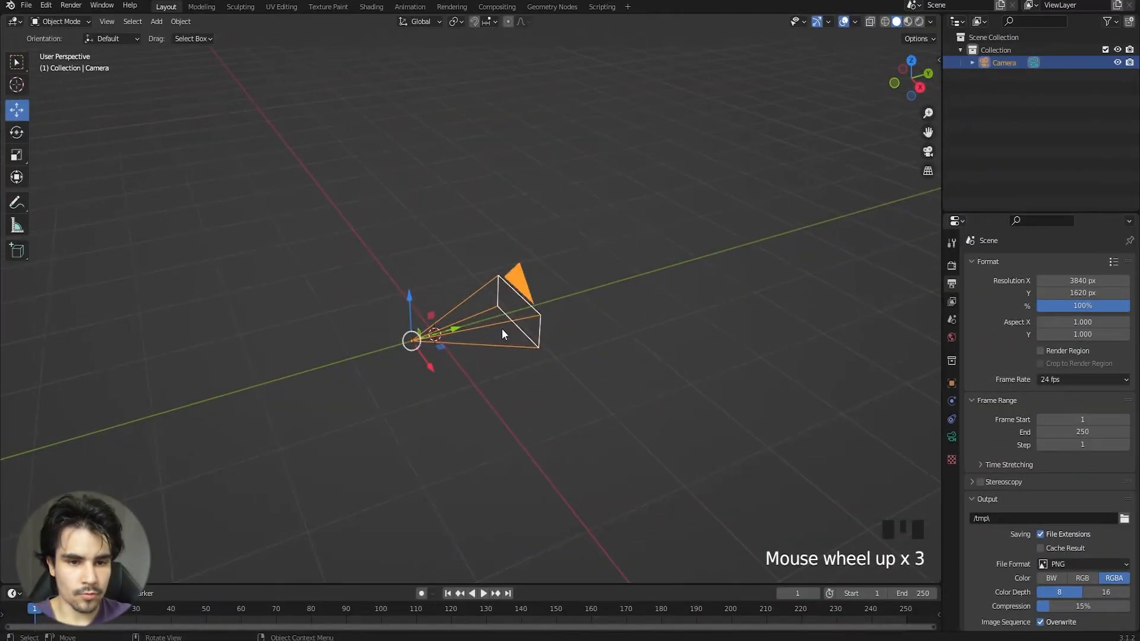
{"action": "scroll", "coordinate": [475, 329], "scroll_direction": "down", "scroll_amount": 1}
Delete the existing camera and add a new camera at the world origin, facing along Y from the front view.
{"action": "key", "text": "Insert"}
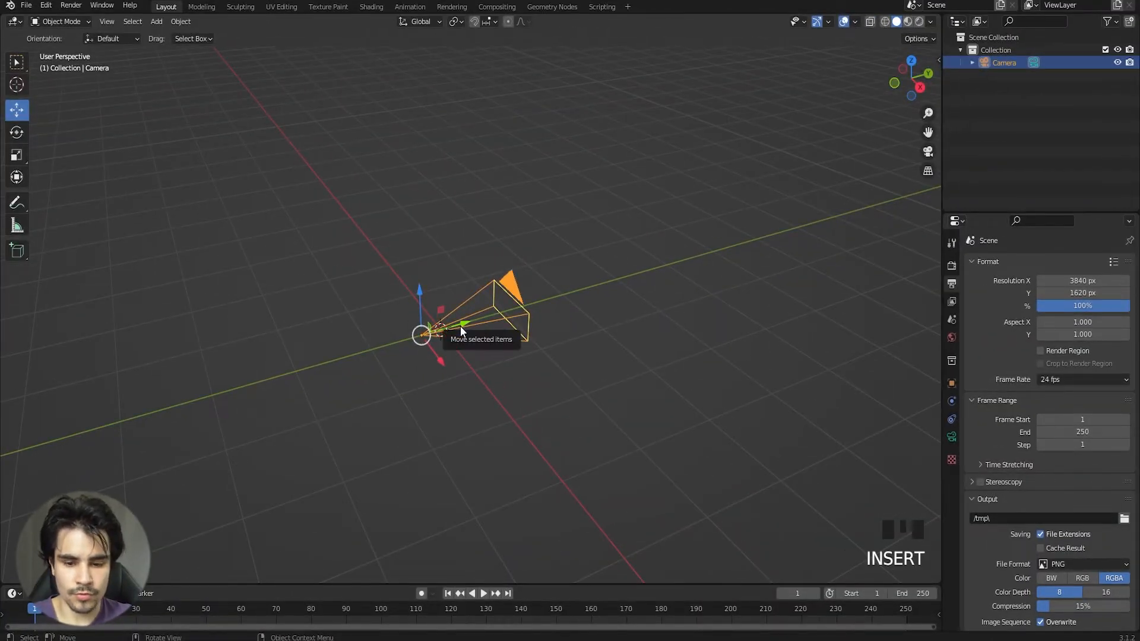
{"action": "key", "text": "Delete"}
{"action": "key", "text": "KP_1"}
{"action": "key", "text": "shift+a"}
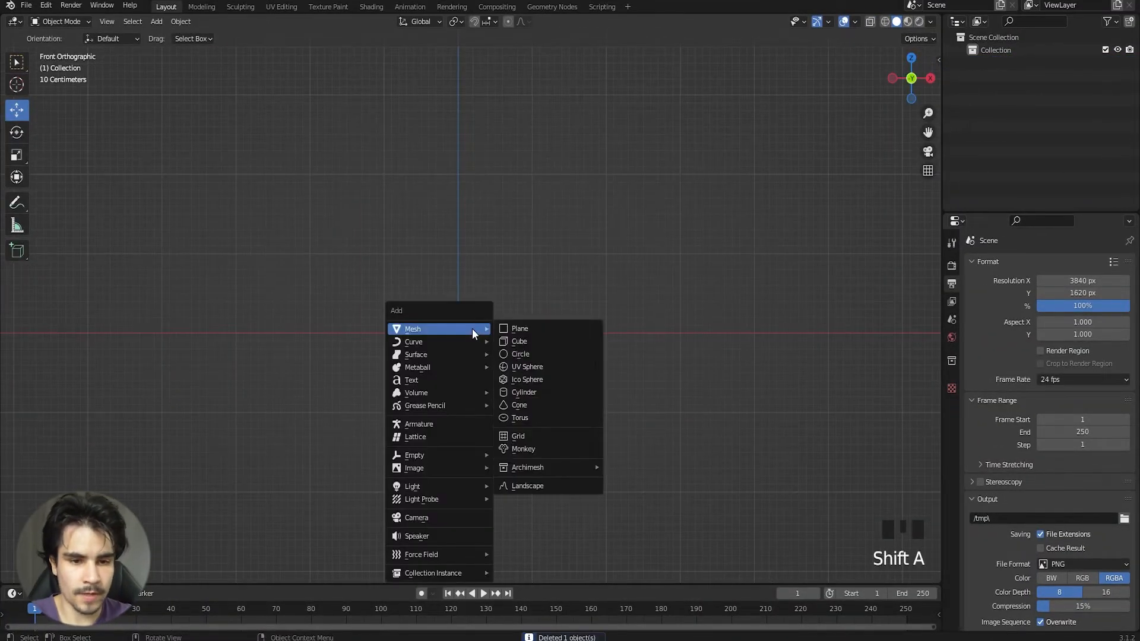
{"action": "left_click", "coordinate": [416, 537]}
{"action": "middle_click_drag", "start_coordinate": [421, 521], "coordinate": [337, 376]}
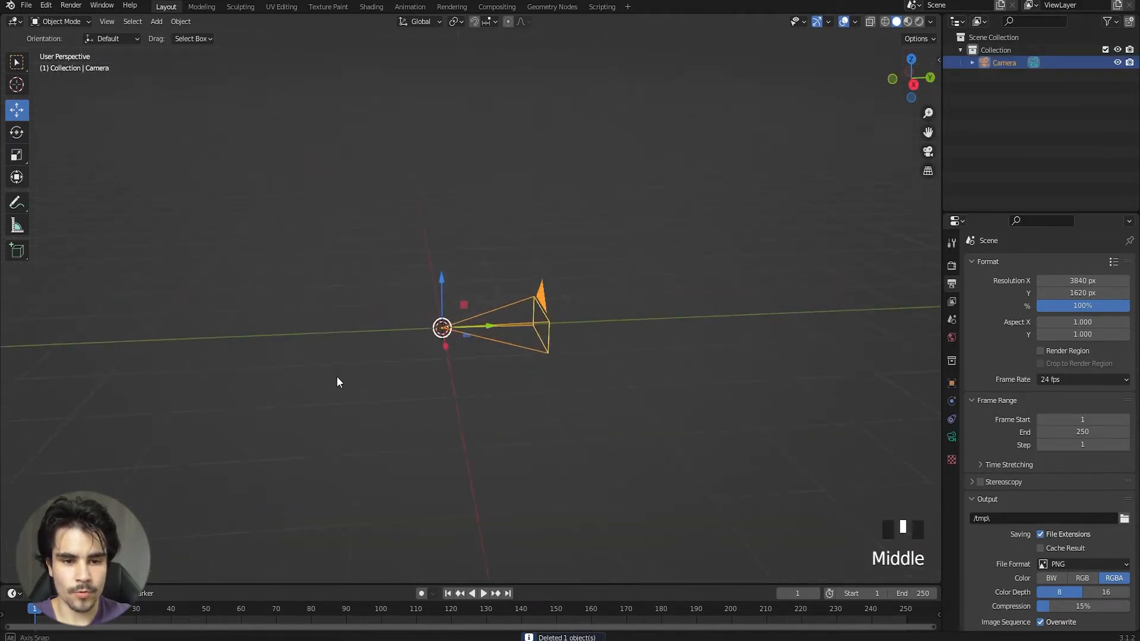
{"action": "scroll", "coordinate": [391, 304], "scroll_direction": "up", "scroll_amount": 7}
{"action": "scroll", "coordinate": [405, 305], "scroll_direction": "down", "scroll_amount": 2}
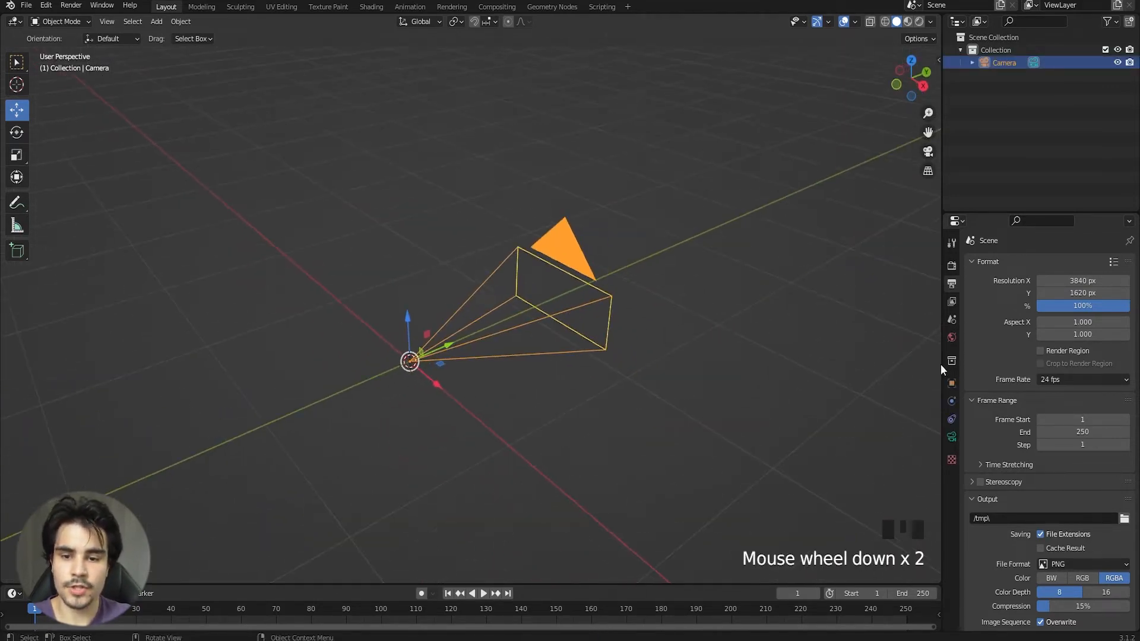
Try shifting the camera's object location to 0.36 m in X and 0.33 m in Y.
{"action": "left_click", "coordinate": [951, 384]}
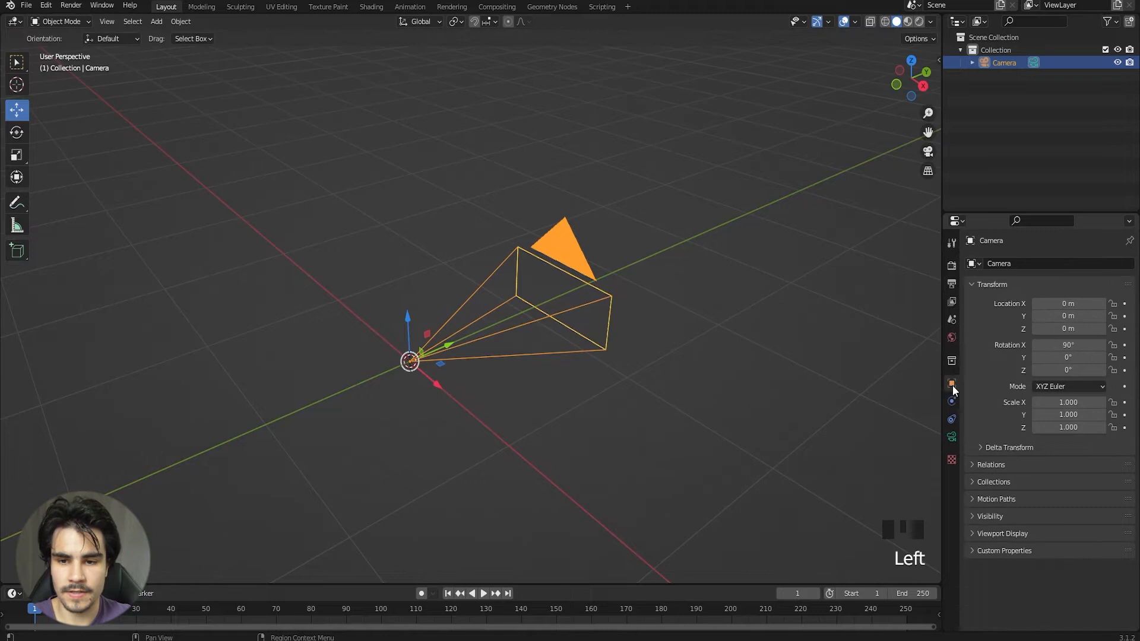
{"action": "left_click", "coordinate": [564, 300]}
{"action": "left_click", "coordinate": [557, 340]}
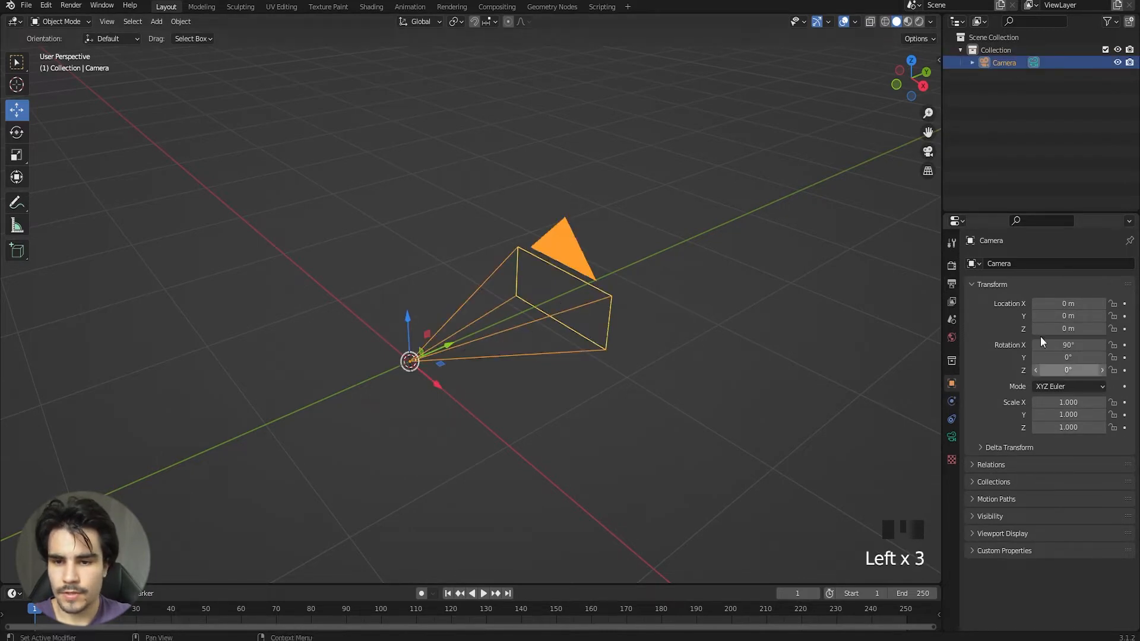
{"action": "left_click_drag", "start_coordinate": [1063, 316], "coordinate": [1081, 316]}
{"action": "left_click_drag", "start_coordinate": [1058, 304], "coordinate": [1080, 304]}
{"action": "mouse_move", "coordinate": [1057, 357]}
{"action": "left_mouse_down"}
{"action": "mouse_move", "coordinate": [1084, 357]}
{"action": "mouse_move", "coordinate": [1055, 357]}
{"action": "left_mouse_up"}
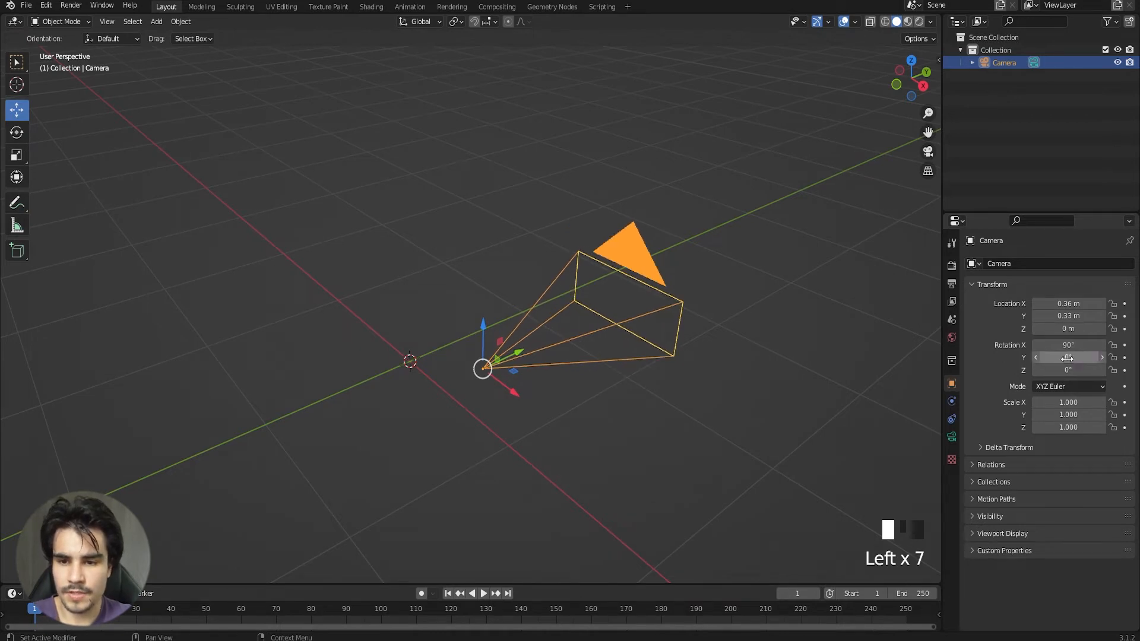
Reset the camera's X and Y location to 0.
{"action": "left_click", "coordinate": [1063, 316]}
{"action": "type", "text": "0"}
{"action": "key", "text": "Return"}
{"action": "left_click", "coordinate": [1064, 306]}
{"action": "type", "text": "0"}
{"action": "key", "text": "Return"}
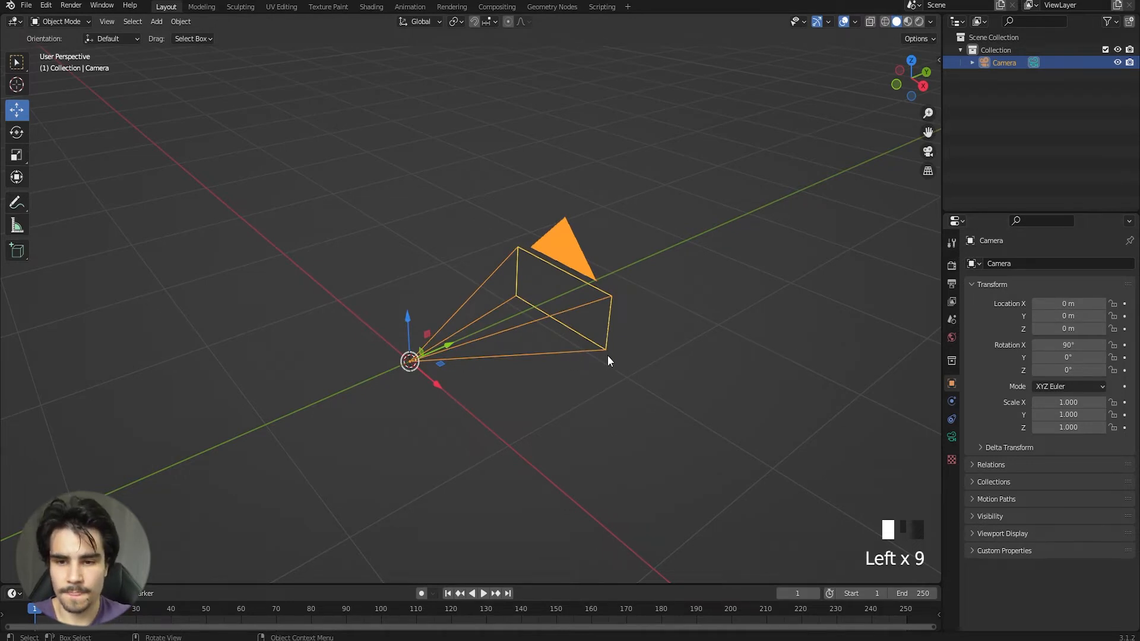
Add a Bezier curve at the world origin.
{"action": "middle_click_drag", "start_coordinate": [669, 310], "coordinate": [377, 318]}
{"action": "scroll", "coordinate": [389, 291], "scroll_direction": "down", "scroll_amount": 3}
{"action": "scroll", "coordinate": [377, 318], "scroll_direction": "down", "scroll_amount": 2}
{"action": "scroll", "coordinate": [356, 319], "scroll_direction": "up", "scroll_amount": 1}
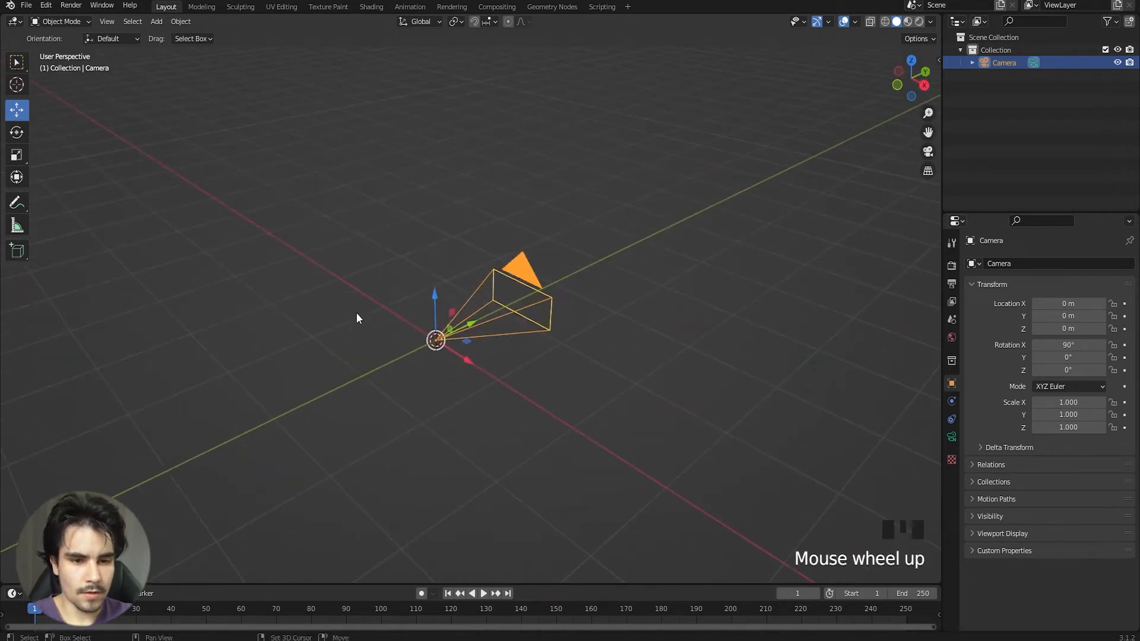
{"action": "key", "text": "shift+a"}
{"action": "mouse_move", "coordinate": [329, 138]}
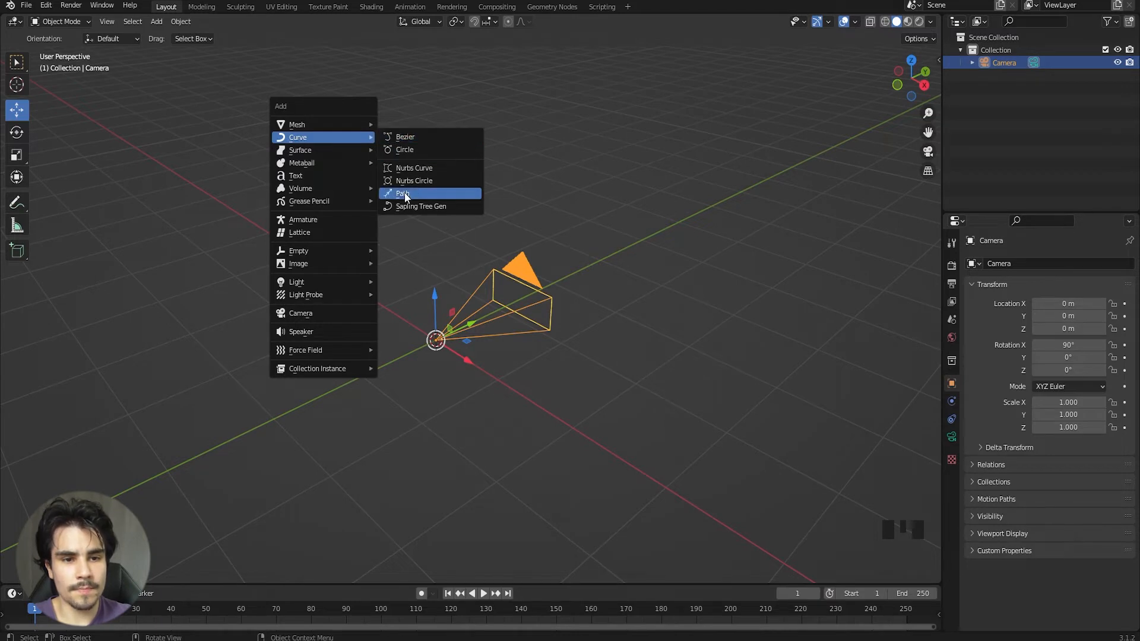
{"action": "left_click", "coordinate": [405, 139]}
{"action": "middle_click_drag", "start_coordinate": [406, 145], "coordinate": [451, 293]}
{"action": "scroll", "coordinate": [451, 294], "scroll_direction": "down", "scroll_amount": 1}
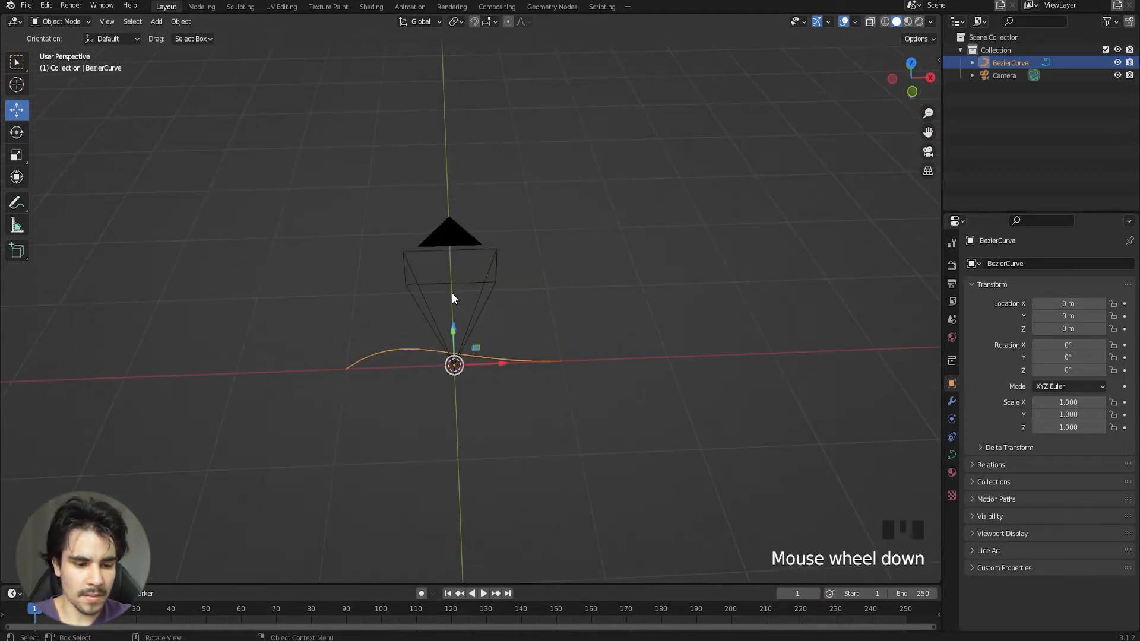
Extrude three new control points from the curve's end at negative X, working in Edit Mode from the top view, to form a winding path.
{"action": "key", "text": "Tab"}
{"action": "key", "text": "KP_7"}
{"action": "left_click", "coordinate": [351, 351]}
{"action": "scroll", "coordinate": [380, 384], "scroll_direction": "up", "scroll_amount": 3}
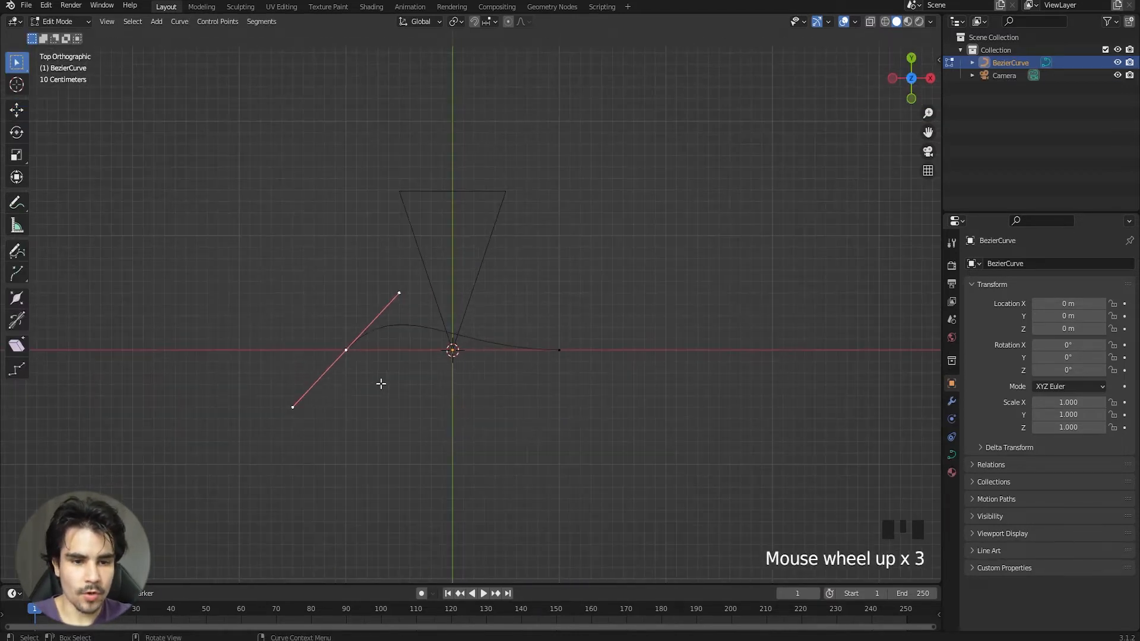
{"action": "scroll", "coordinate": [375, 371], "scroll_direction": "down", "scroll_amount": 1}
{"action": "key", "text": "e"}
{"action": "left_click", "coordinate": [293, 485]}
{"action": "key", "text": "e"}
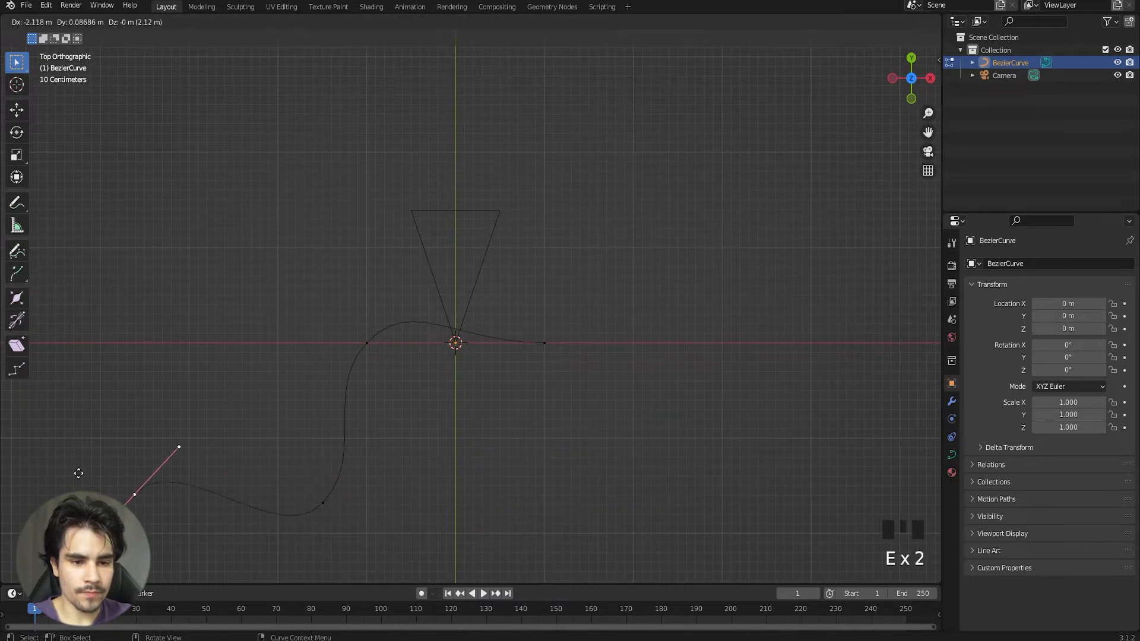
{"action": "left_click", "coordinate": [58, 451]}
{"action": "key", "text": "e"}
{"action": "left_click", "coordinate": [102, 233]}
Rotate the handles of the last two extruded control points to smooth the far bend of the path.
{"action": "left_click", "coordinate": [126, 487]}
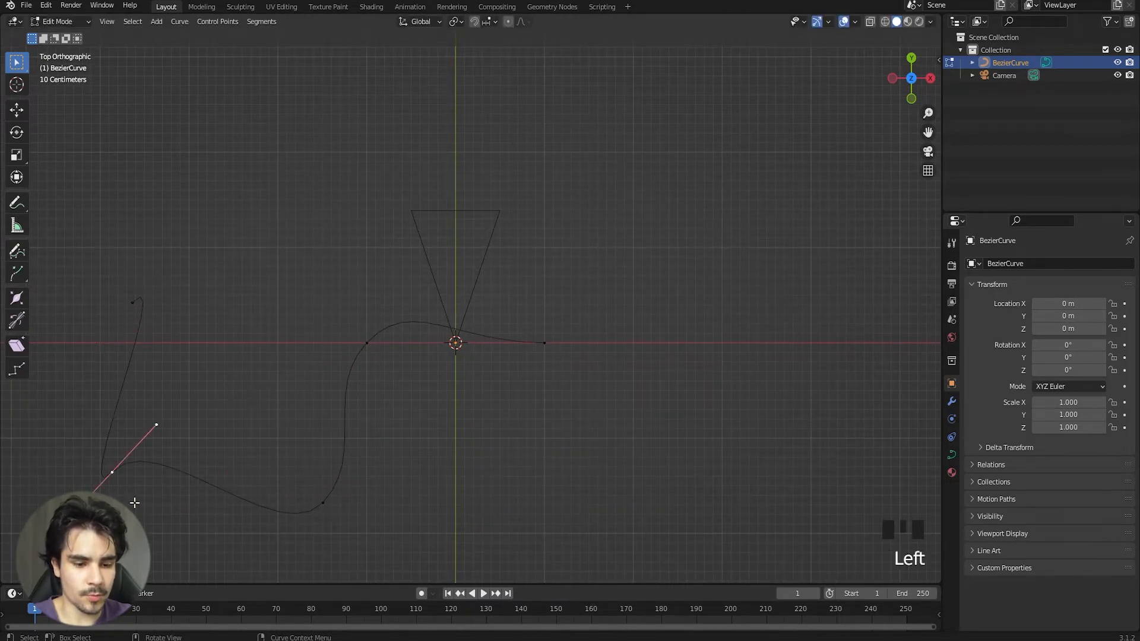
{"action": "key", "text": "r"}
{"action": "left_click", "coordinate": [106, 334]}
{"action": "left_click", "coordinate": [130, 309]}
{"action": "key", "text": "r"}
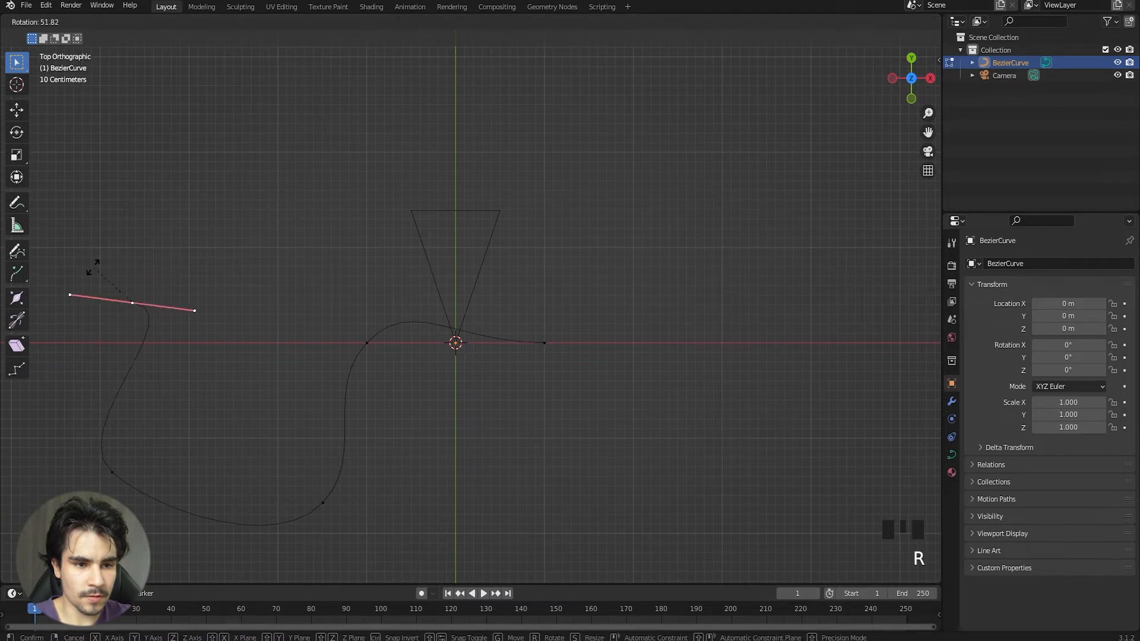
{"action": "left_click", "coordinate": [95, 262]}
Raise one outer control point of the curve, lower another to vary the path's height, and return to Object Mode.
{"action": "middle_click_drag", "start_coordinate": [118, 295], "coordinate": [283, 387]}
{"action": "scroll", "coordinate": [255, 333], "scroll_direction": "up", "scroll_amount": 2}
{"action": "middle_click_drag", "start_coordinate": [255, 333], "coordinate": [302, 315], "text": "shift"}
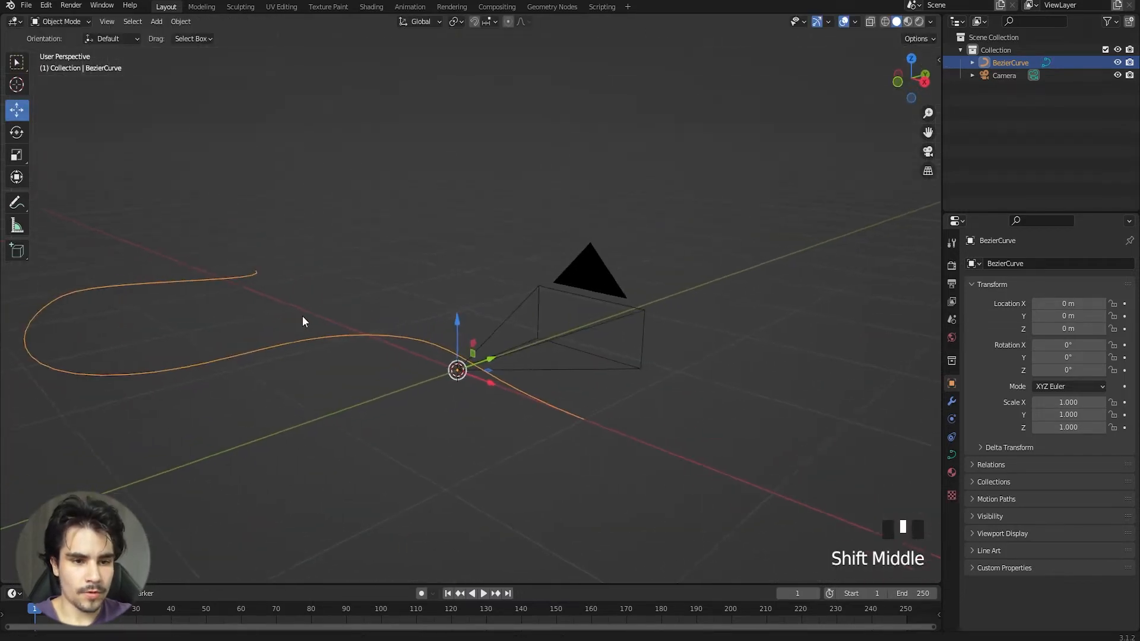
{"action": "left_click", "coordinate": [134, 301]}
{"action": "middle_click_drag", "start_coordinate": [191, 334], "coordinate": [135, 310]}
{"action": "left_click", "coordinate": [12, 116]}
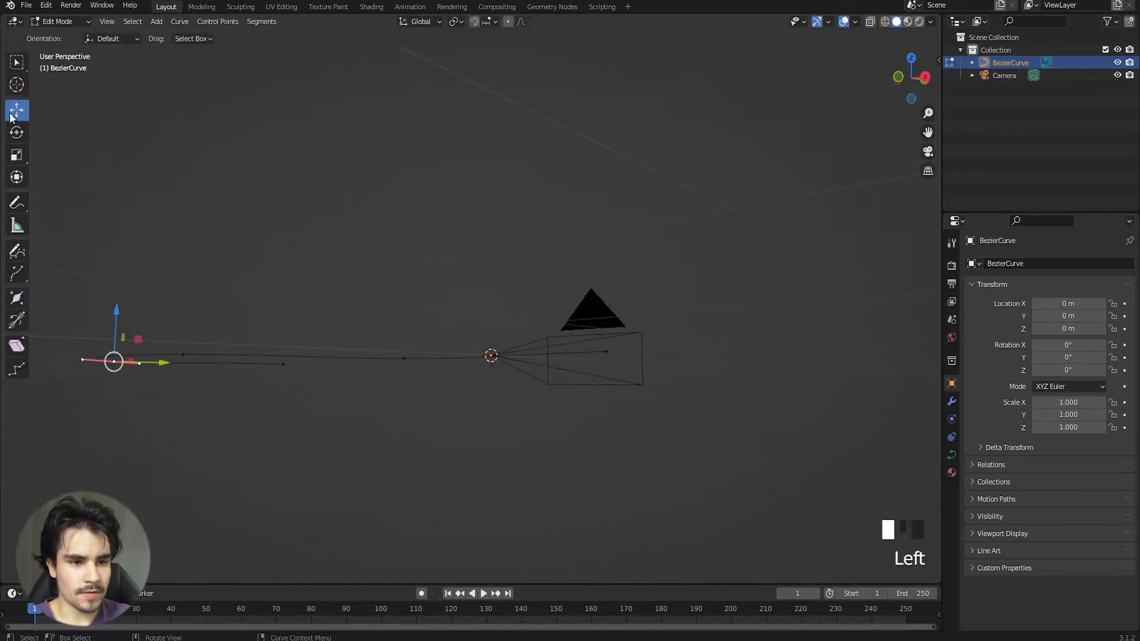
{"action": "middle_click_drag", "start_coordinate": [142, 268], "coordinate": [157, 290]}
{"action": "left_click_drag", "start_coordinate": [143, 274], "coordinate": [153, 223]}
{"action": "left_click", "coordinate": [399, 349]}
{"action": "left_click_drag", "start_coordinate": [409, 297], "coordinate": [407, 342]}
{"action": "key", "text": "Tab"}
{"action": "middle_click_drag", "start_coordinate": [330, 345], "coordinate": [409, 359]}
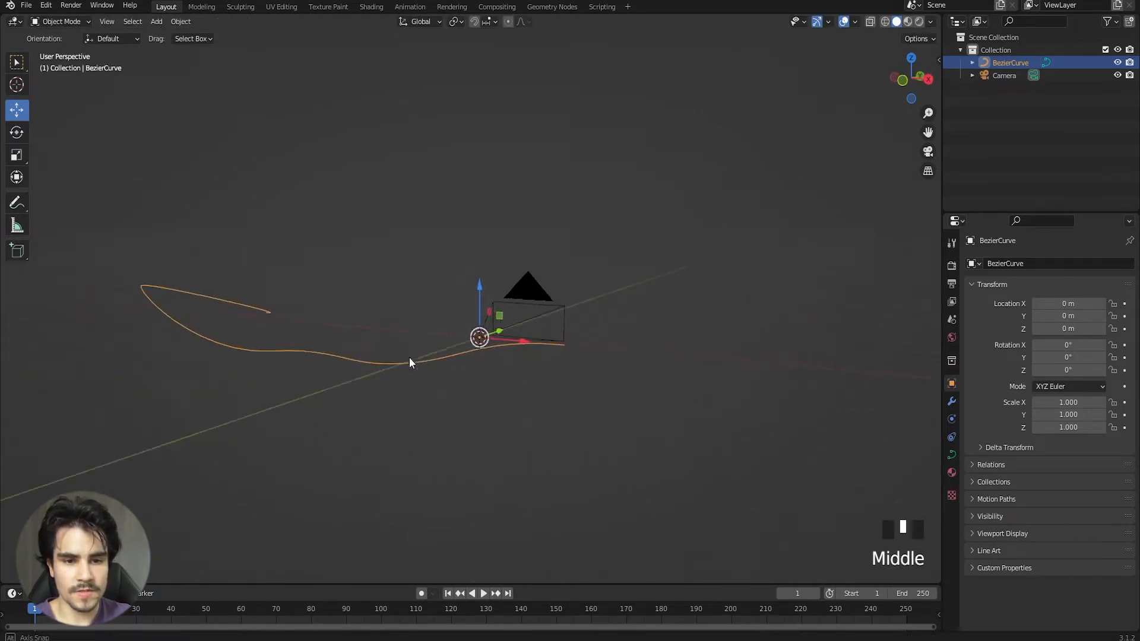
{"action": "middle_click_drag", "start_coordinate": [409, 359], "coordinate": [380, 367]}
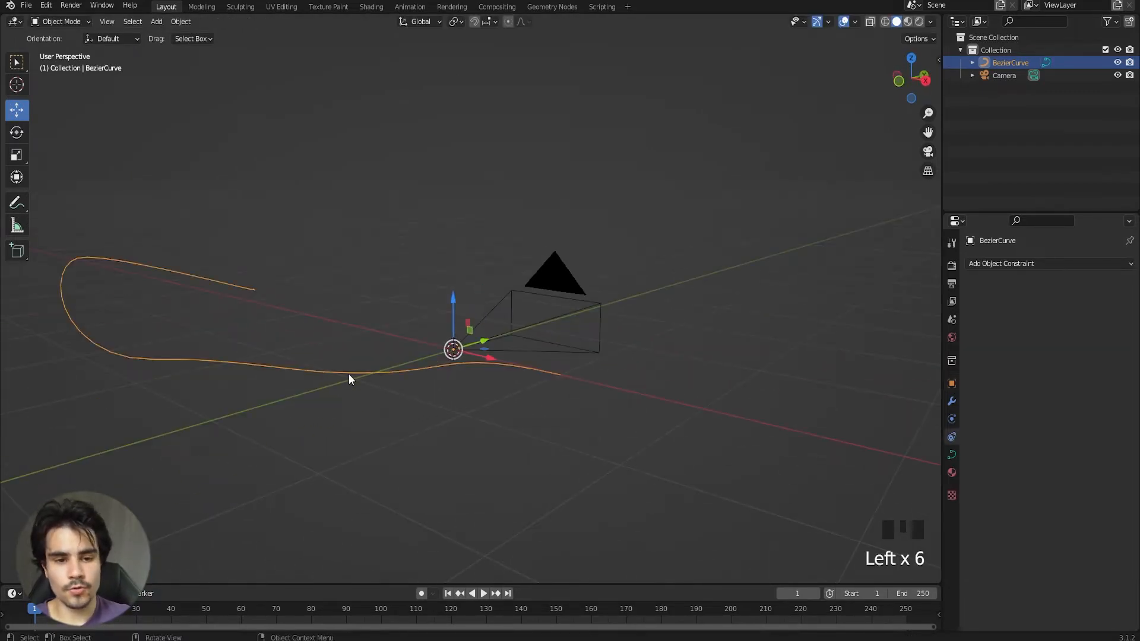
Add a Follow Path constraint to the camera with BezierCurve as its target.
{"action": "left_click", "coordinate": [552, 275]}
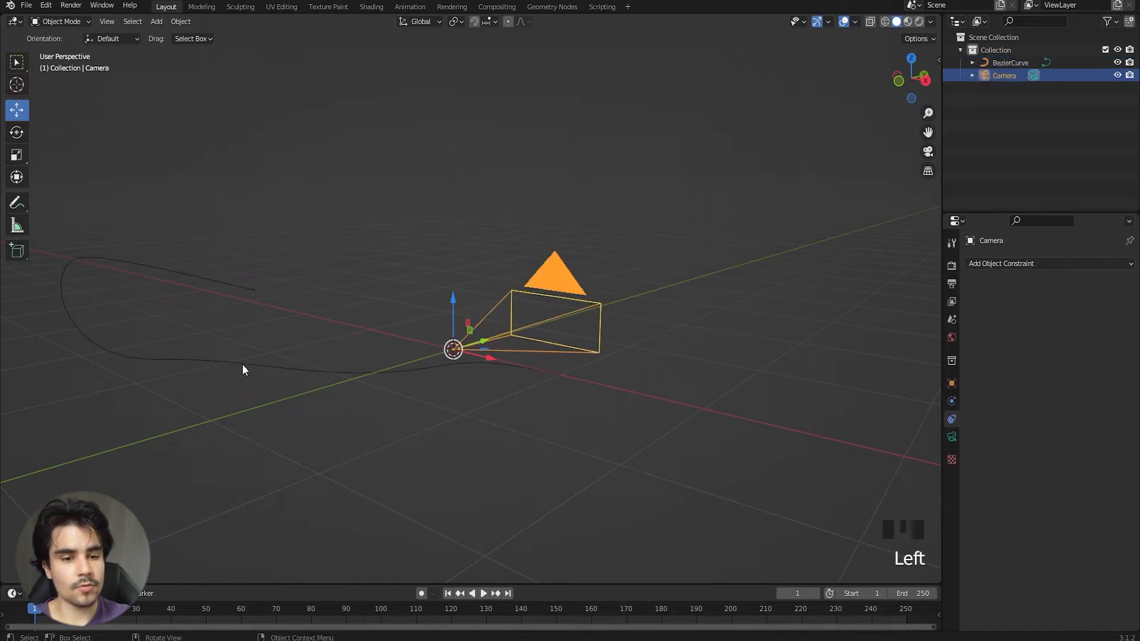
{"action": "left_click", "coordinate": [243, 365]}
{"action": "left_click", "coordinate": [557, 279]}
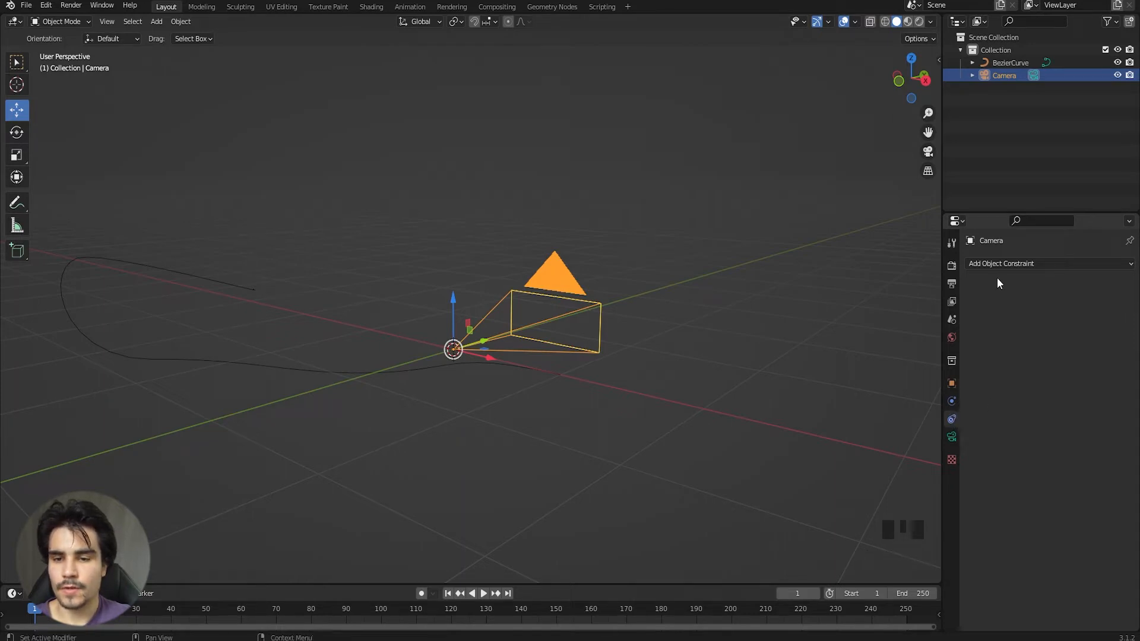
{"action": "left_click", "coordinate": [1019, 263]}
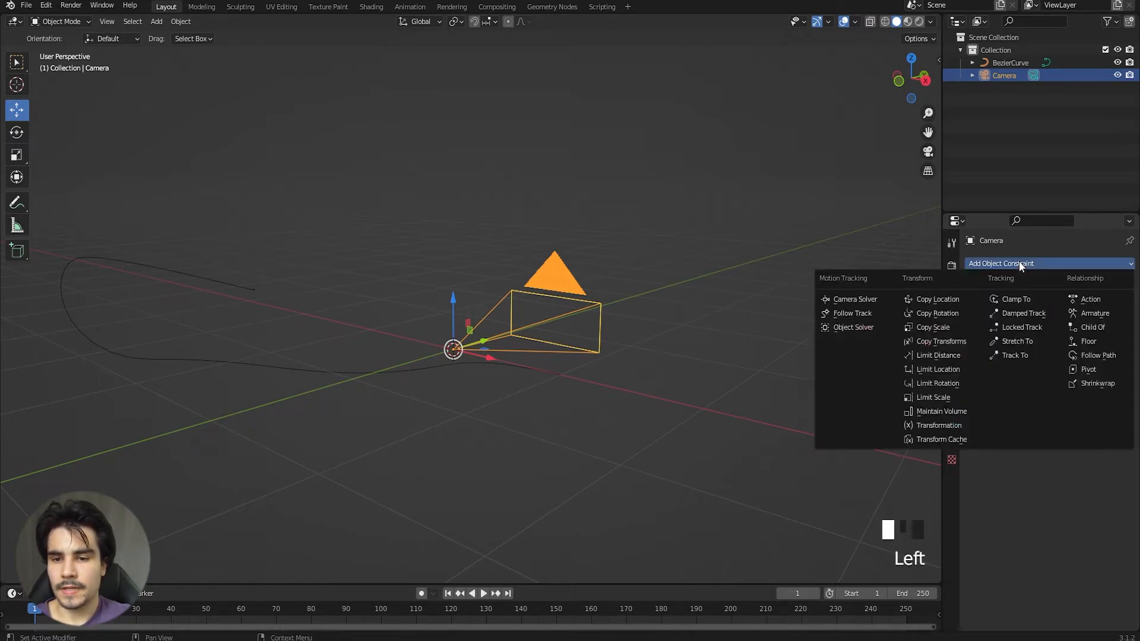
{"action": "left_click", "coordinate": [1085, 354]}
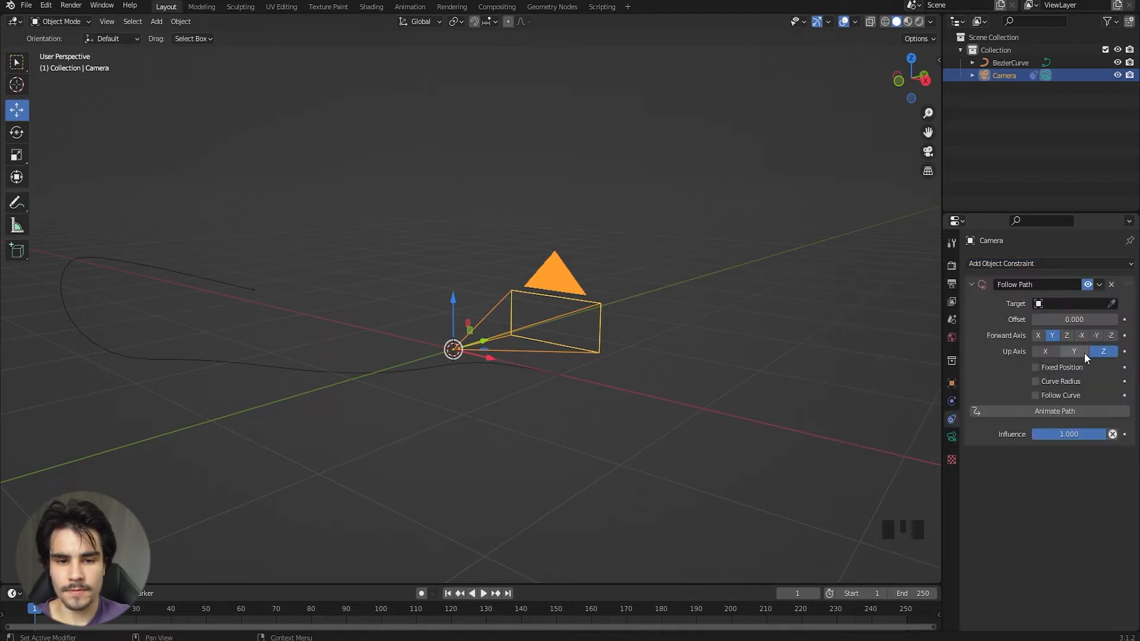
{"action": "left_click", "coordinate": [1046, 302]}
{"action": "left_click", "coordinate": [1028, 322]}
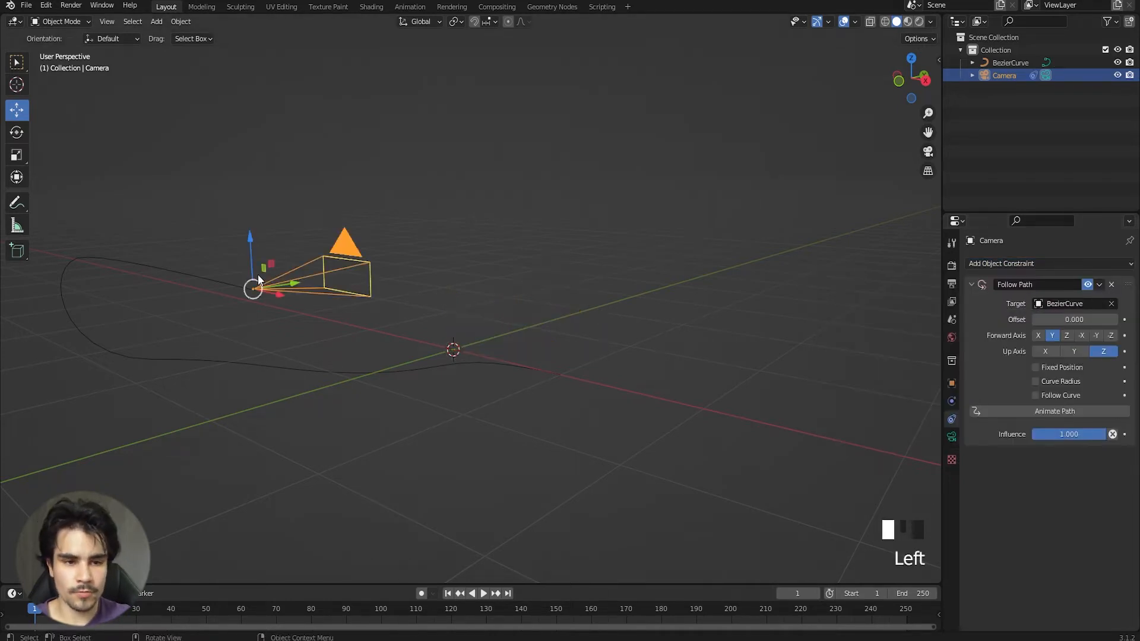
Move the camera along the curve by setting the Follow Path constraint's Offset to -36.9.
{"action": "middle_click_drag", "start_coordinate": [258, 274], "coordinate": [408, 325]}
{"action": "scroll", "coordinate": [280, 307], "scroll_direction": "down", "scroll_amount": 3}
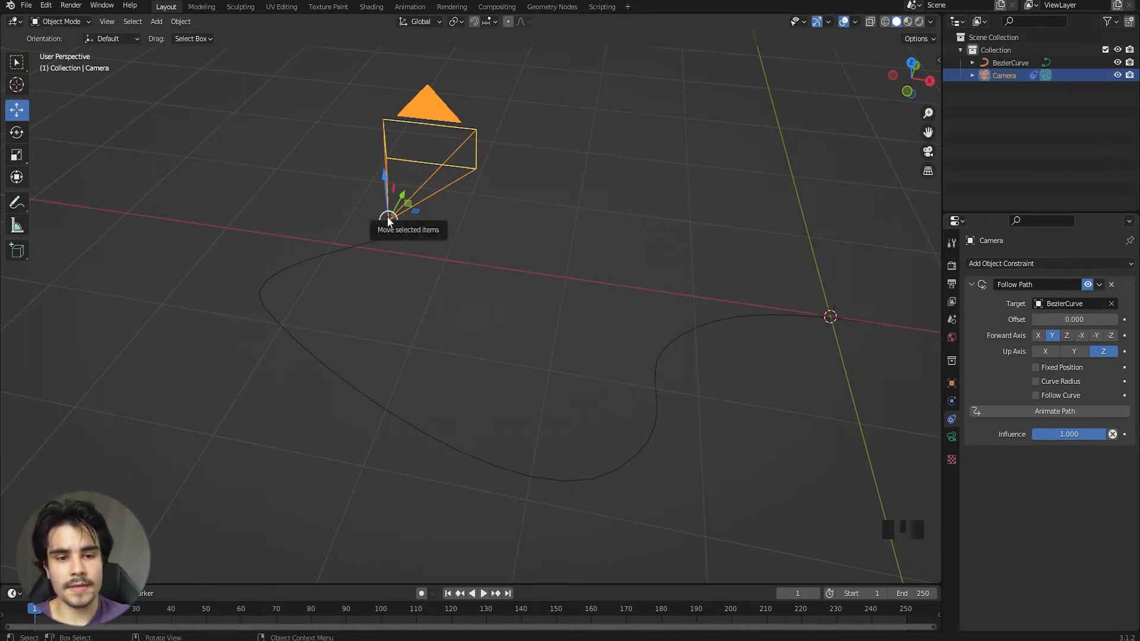
{"action": "mouse_move", "coordinate": [1075, 319]}
{"action": "left_mouse_down"}
{"action": "mouse_move", "coordinate": [963, 320]}
{"action": "mouse_move", "coordinate": [1071, 320]}
{"action": "left_mouse_up"}
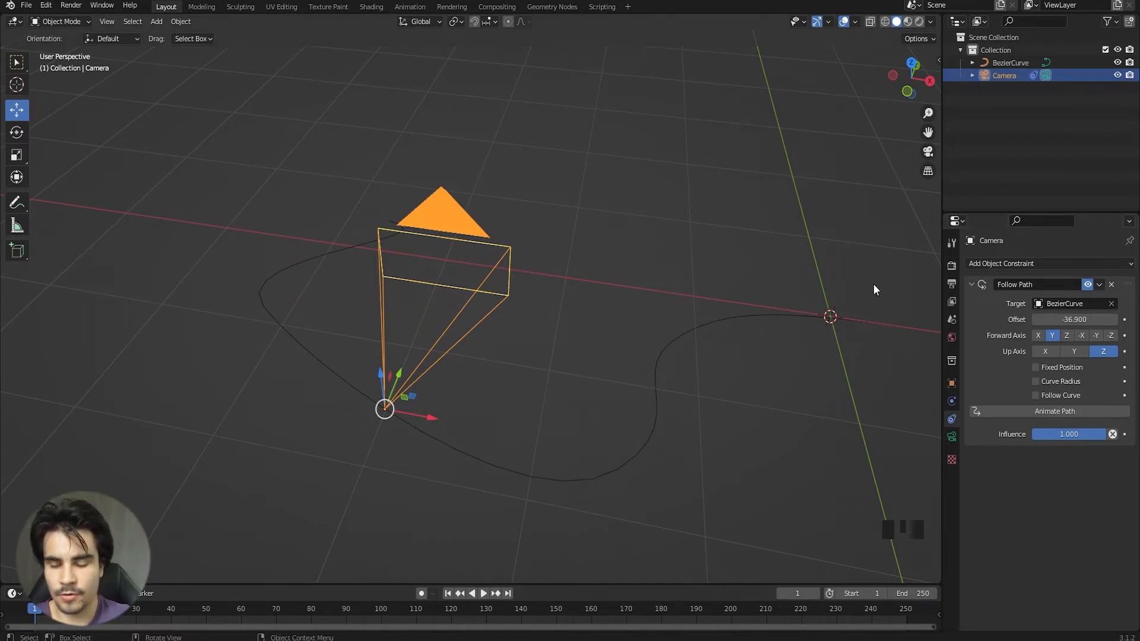
Enable Fixed Position and Follow Curve on the Follow Path constraint, keeping the Offset Factor at 0.
{"action": "left_click", "coordinate": [1036, 367]}
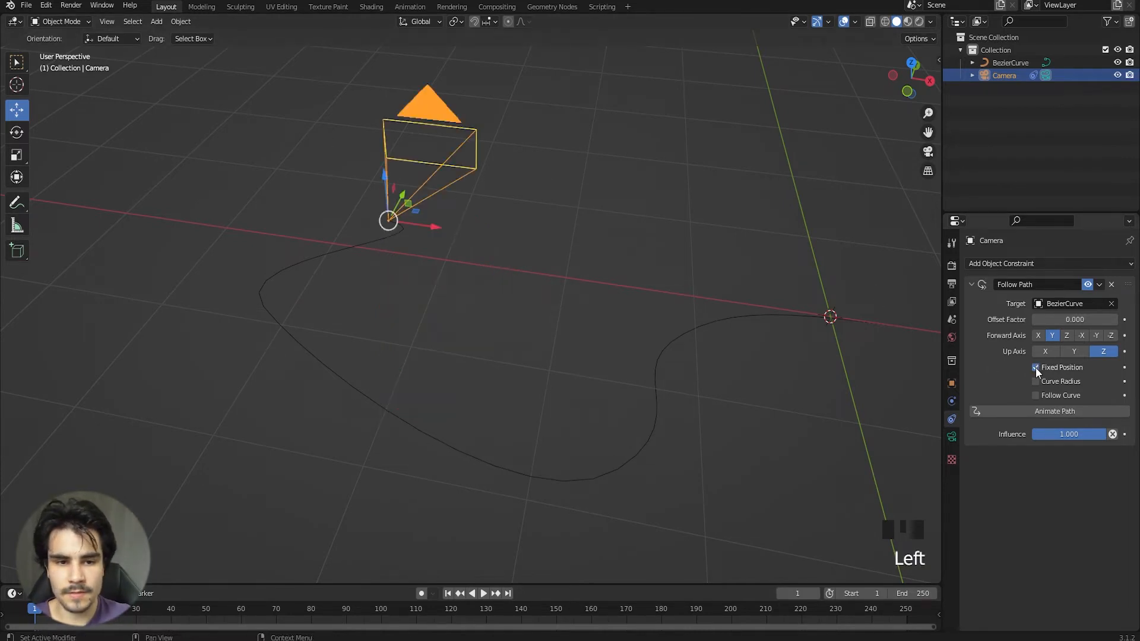
{"action": "left_click_drag", "start_coordinate": [1057, 319], "coordinate": [1031, 319]}
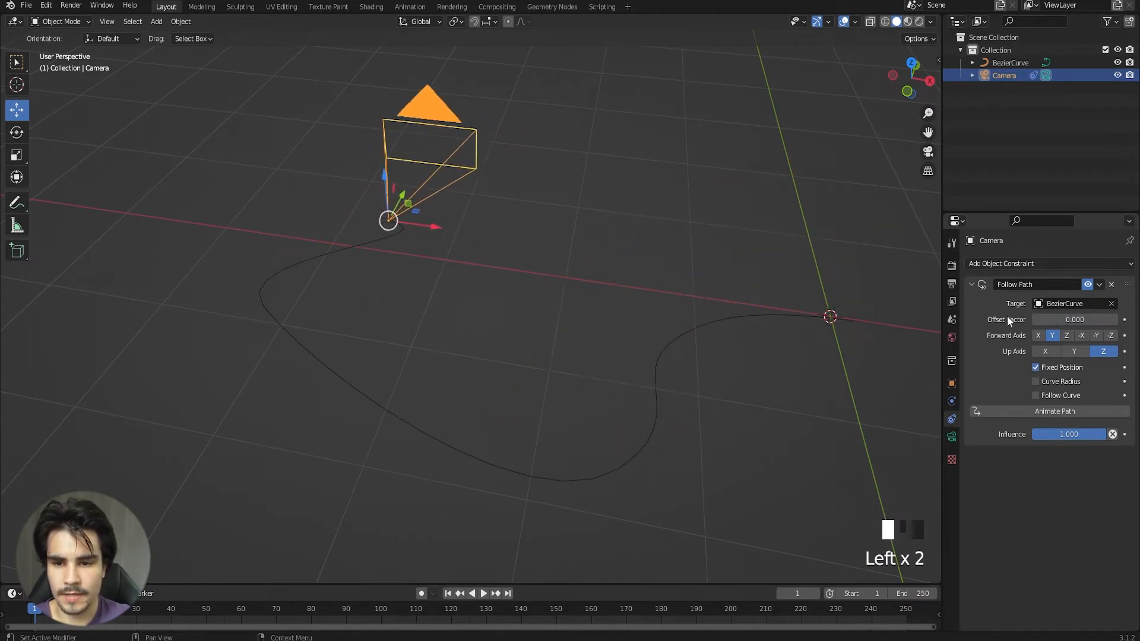
{"action": "left_click", "coordinate": [1035, 395]}
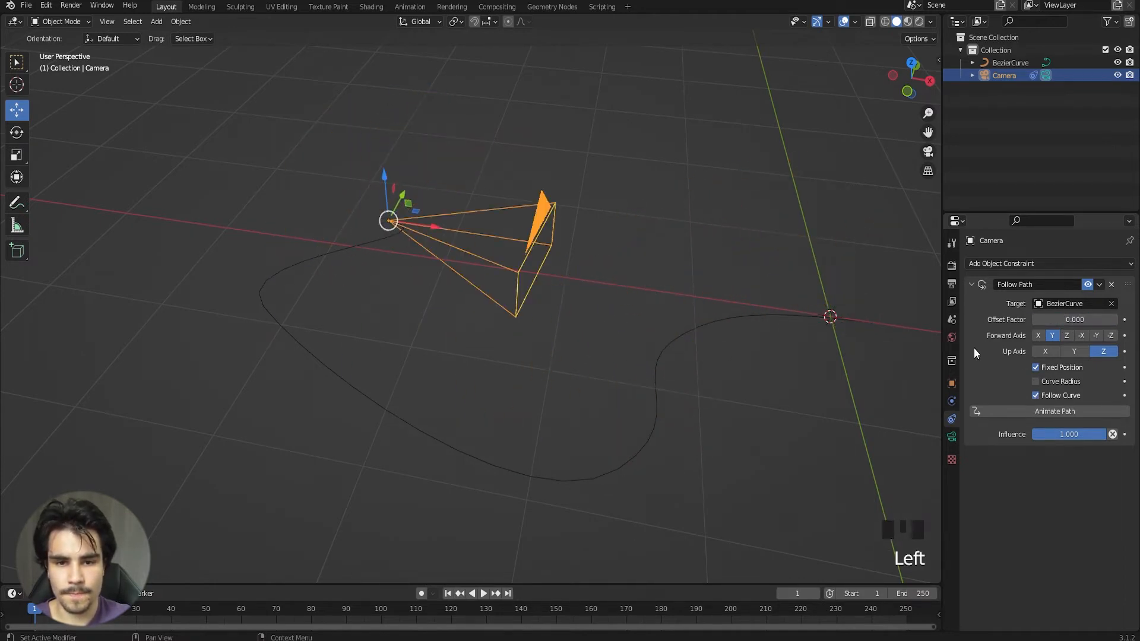
Scale up the Bezier curve so the path is larger relative to the camera.
{"action": "middle_click_drag", "start_coordinate": [373, 252], "coordinate": [441, 269]}
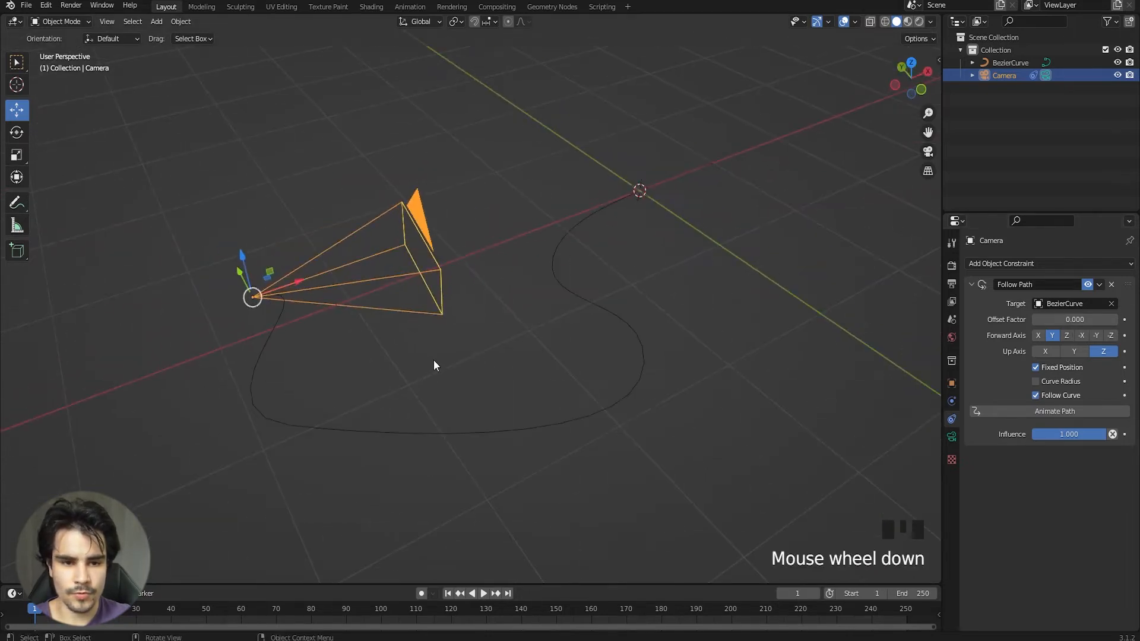
{"action": "scroll", "coordinate": [431, 374], "scroll_direction": "down", "scroll_amount": 1}
{"action": "left_click", "coordinate": [427, 387]}
{"action": "scroll", "coordinate": [385, 346], "scroll_direction": "down", "scroll_amount": 3}
{"action": "key", "text": "s"}
{"action": "left_click", "coordinate": [337, 375]}
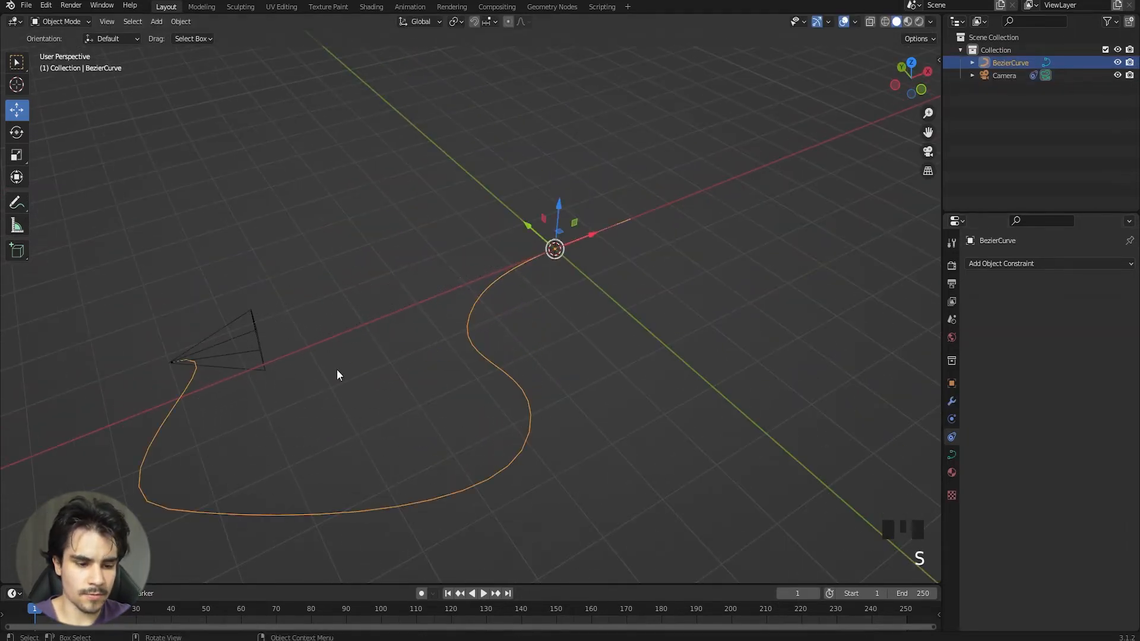
{"action": "middle_click_drag", "start_coordinate": [337, 375], "coordinate": [377, 305], "text": "shift"}
Set the camera's path Offset Factor to 0.796 and switch Follow Curve off and back on to compare its orientation.
{"action": "left_click", "coordinate": [372, 291]}
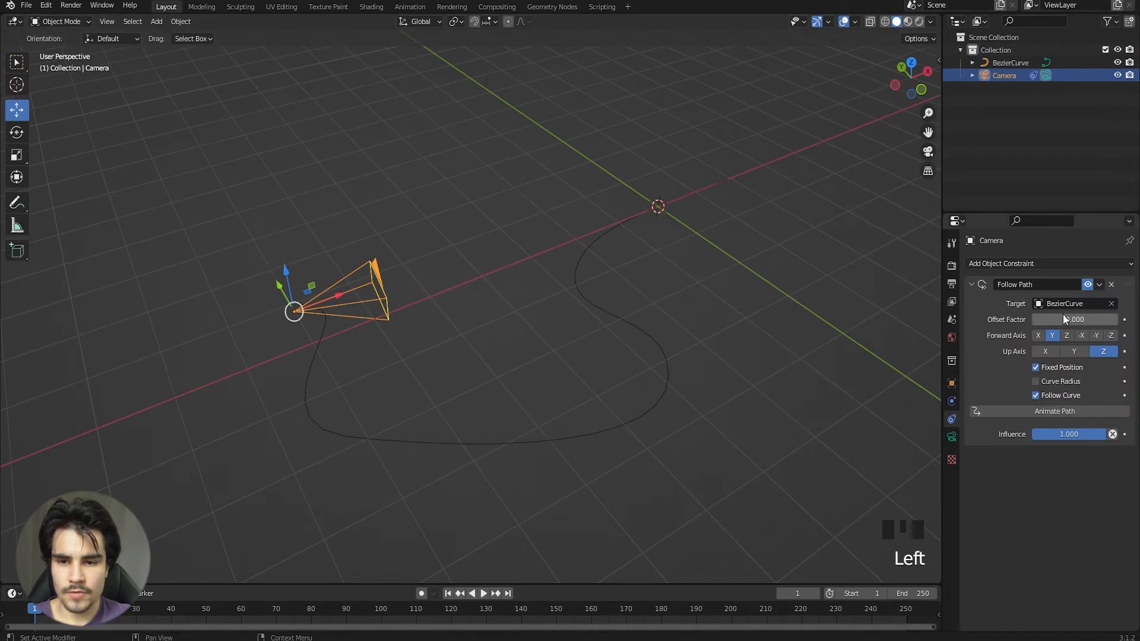
{"action": "left_click_drag", "start_coordinate": [1062, 318], "coordinate": [1100, 319]}
{"action": "left_click", "coordinate": [1036, 395]}
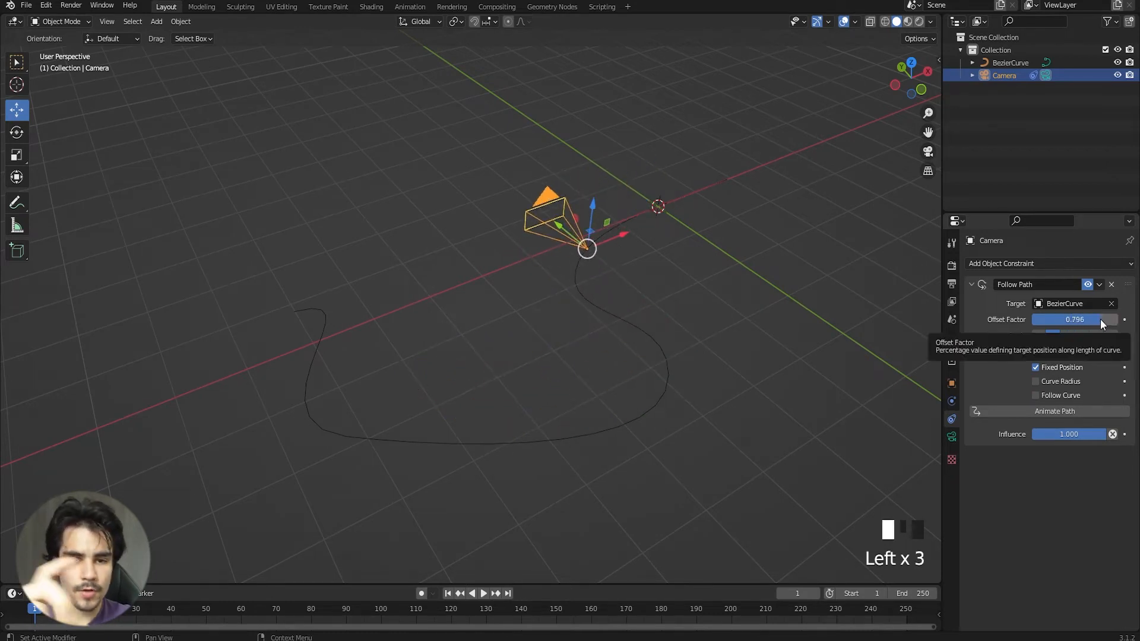
{"action": "middle_click_drag", "start_coordinate": [843, 338], "coordinate": [789, 362]}
{"action": "left_click", "coordinate": [1039, 396]}
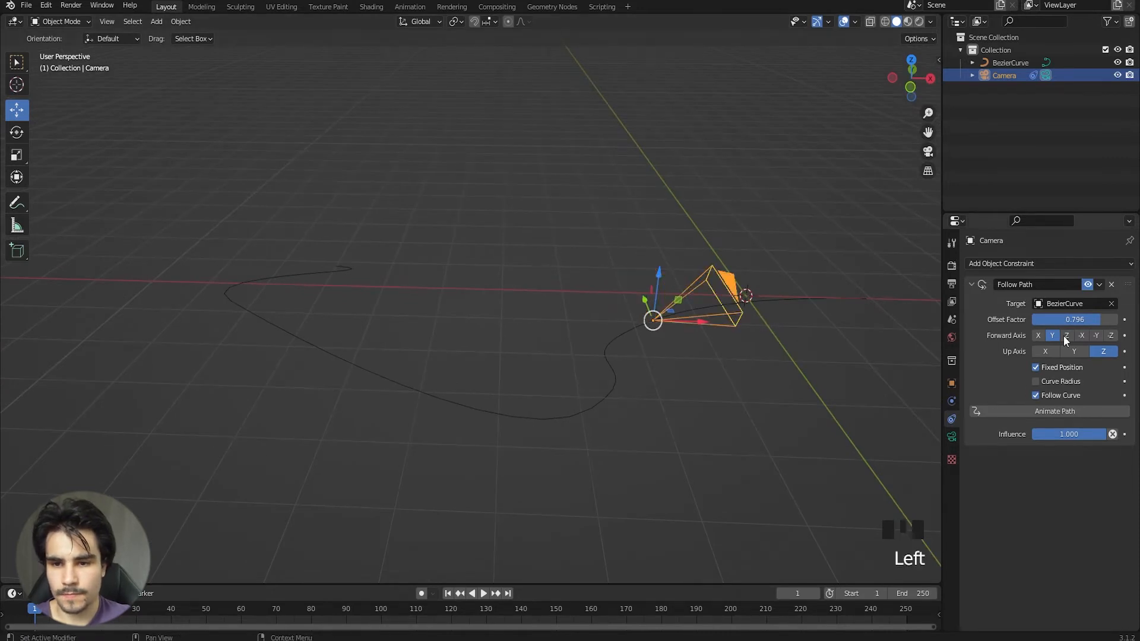
Reduce the Bezier curve's preview resolution to 3 in its curve data properties and inspect the coarser path.
{"action": "left_click", "coordinate": [460, 337]}
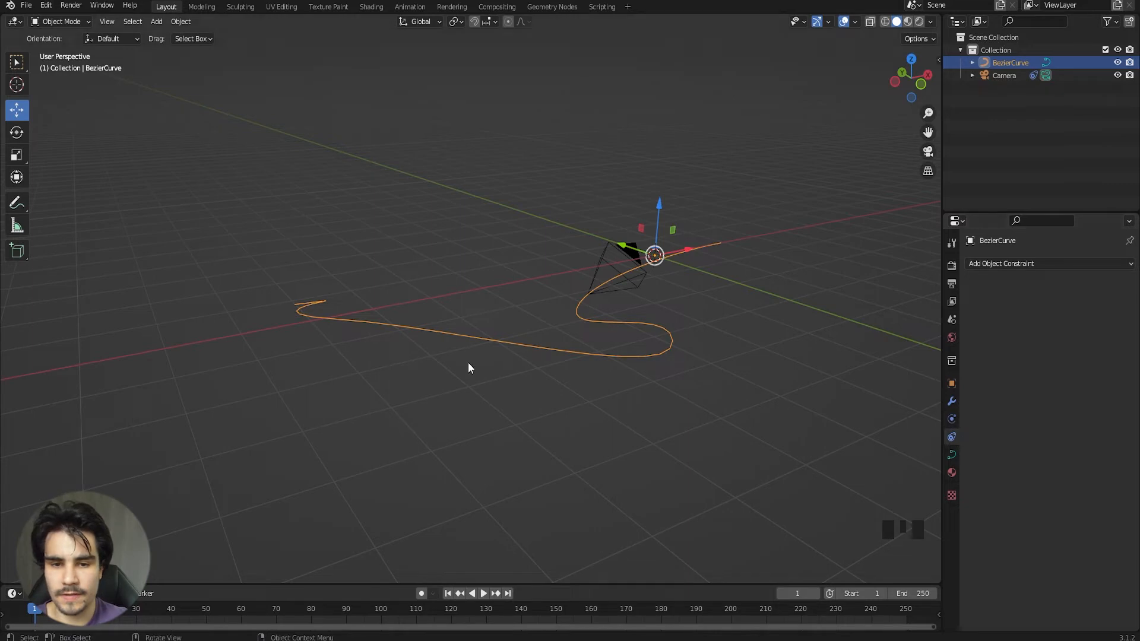
{"action": "left_click", "coordinate": [950, 419]}
{"action": "left_click", "coordinate": [950, 409]}
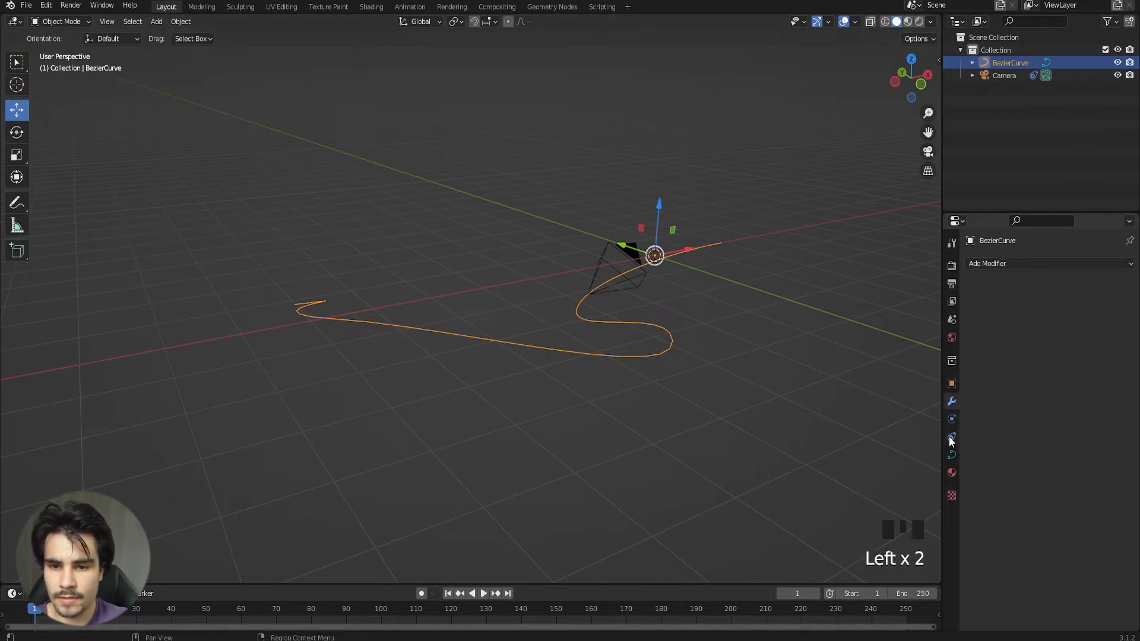
{"action": "left_click", "coordinate": [951, 437]}
{"action": "left_click", "coordinate": [951, 456]}
{"action": "left_click_drag", "start_coordinate": [1072, 319], "coordinate": [1036, 319]}
{"action": "middle_click_drag", "start_coordinate": [285, 326], "coordinate": [696, 272]}
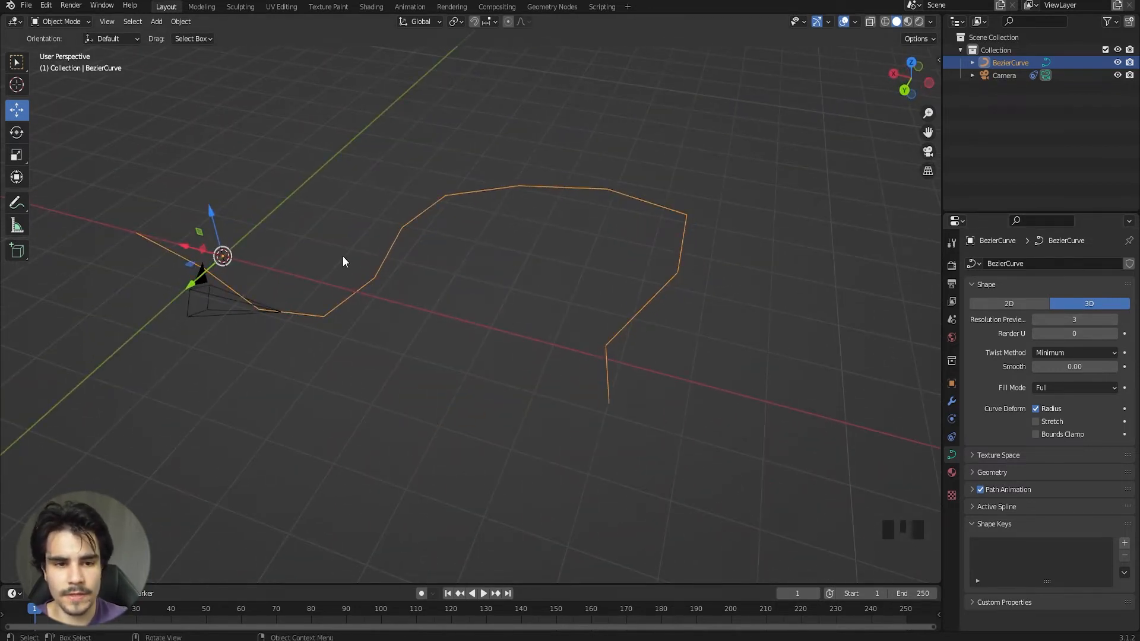
{"action": "middle_click_drag", "start_coordinate": [343, 257], "coordinate": [514, 294]}
{"action": "middle_click_drag", "start_coordinate": [419, 137], "coordinate": [743, 323]}
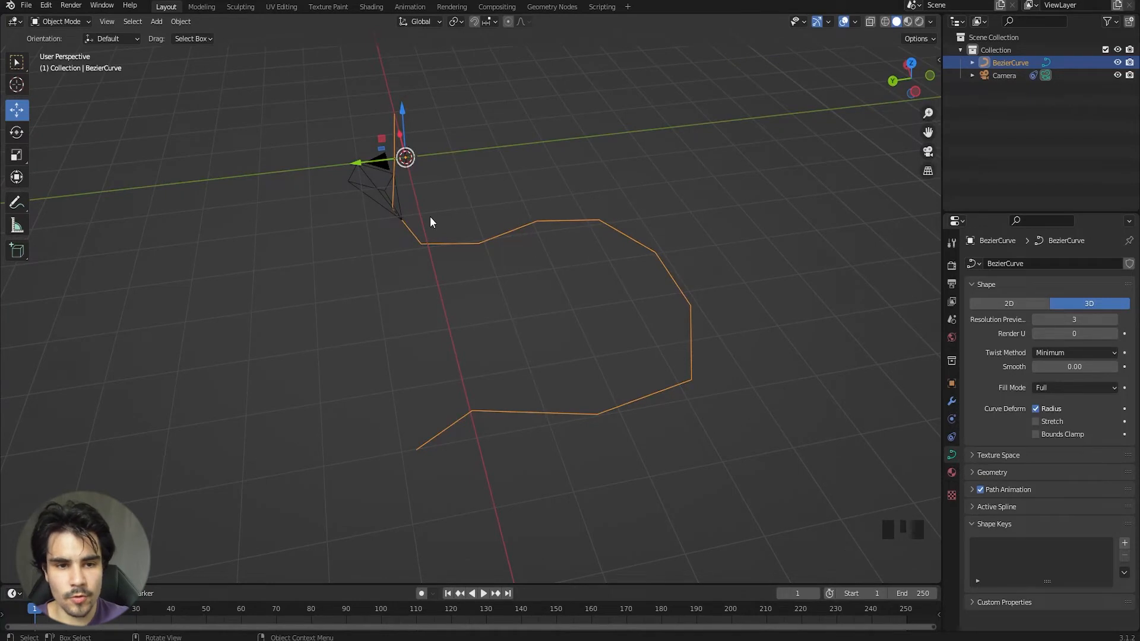
Set the camera's focal length to 56 mm and its Follow Path Offset Factor to 0.299.
{"action": "left_click", "coordinate": [348, 178]}
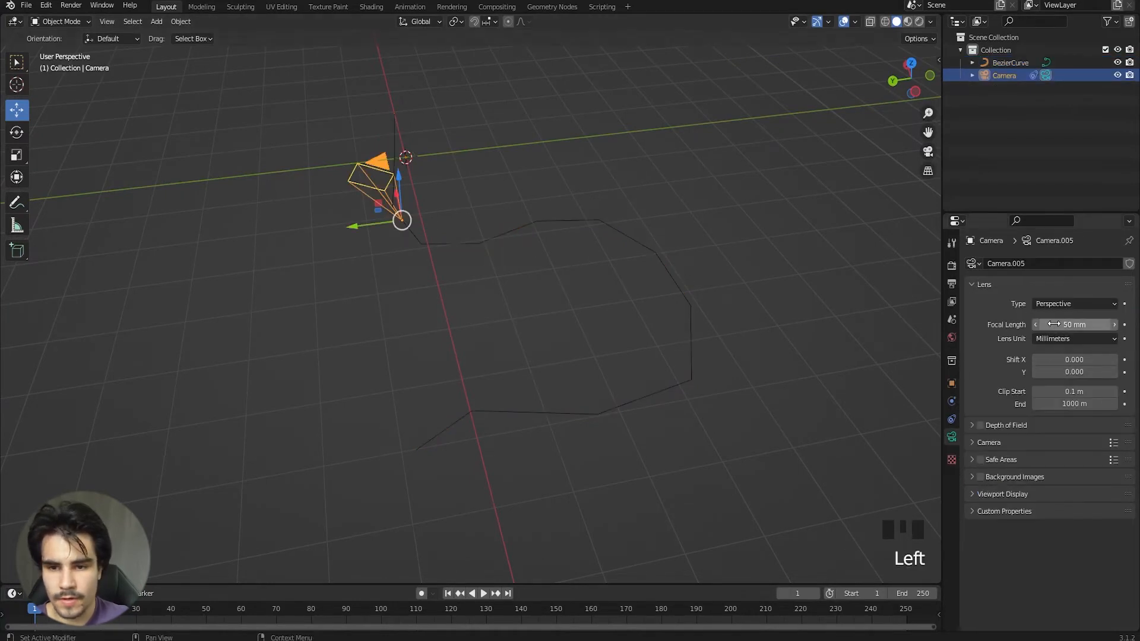
{"action": "left_click_drag", "start_coordinate": [1048, 324], "coordinate": [1080, 324]}
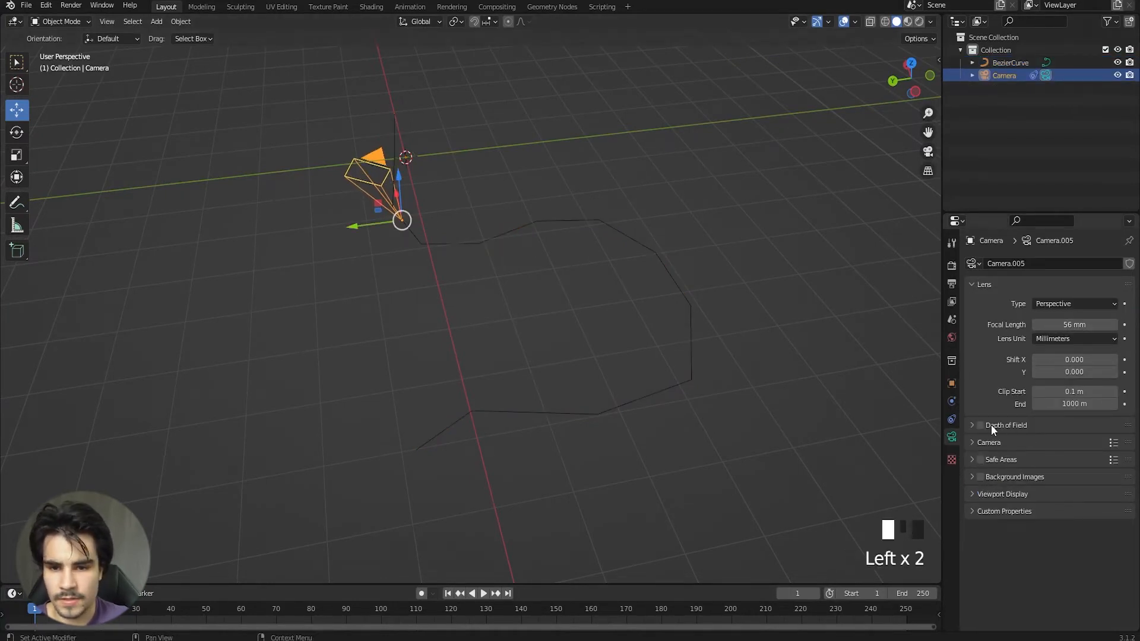
{"action": "left_click", "coordinate": [952, 419]}
{"action": "left_click_drag", "start_coordinate": [1077, 319], "coordinate": [1045, 319]}
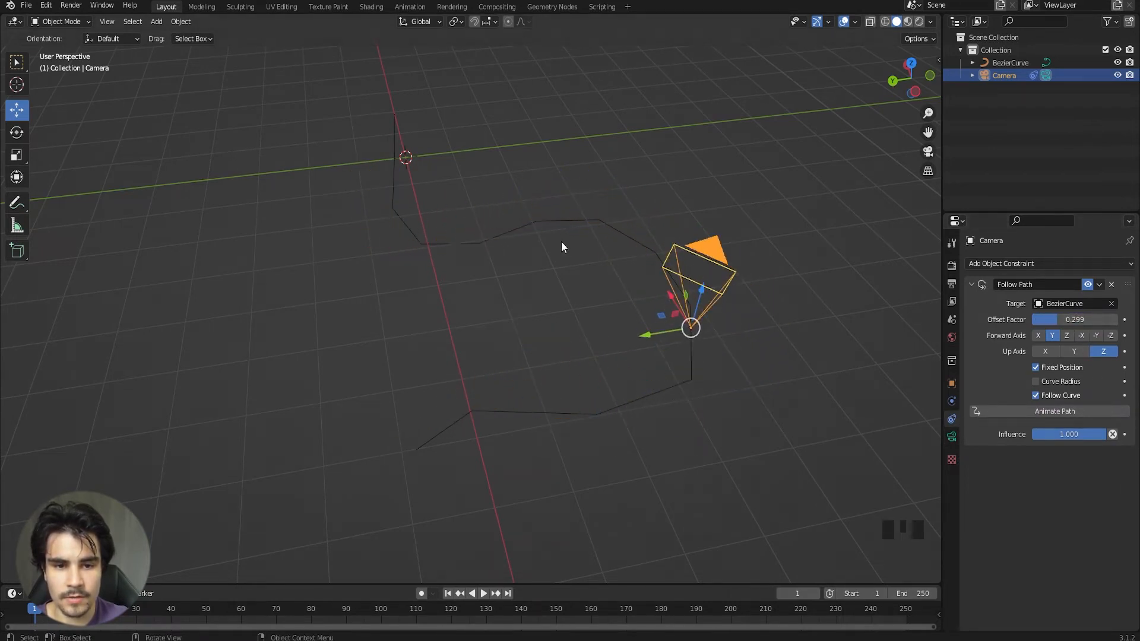
Raise the Bezier curve's preview resolution to 24 in its curve data properties, widening the properties editor for readable labels.
{"action": "left_click", "coordinate": [523, 227]}
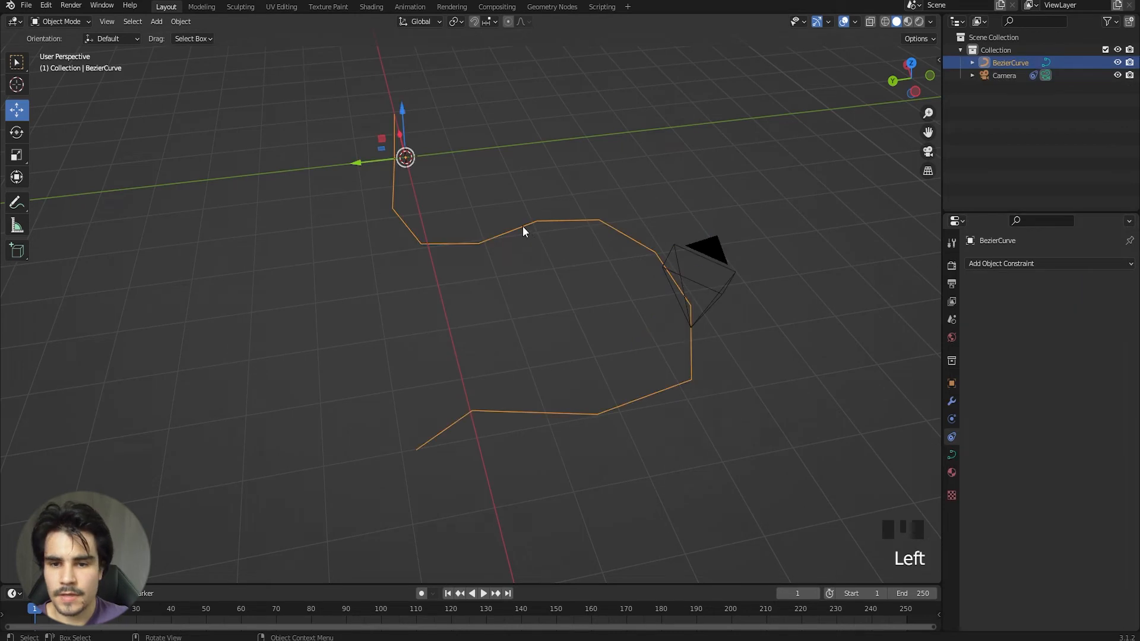
{"action": "left_click", "coordinate": [952, 456]}
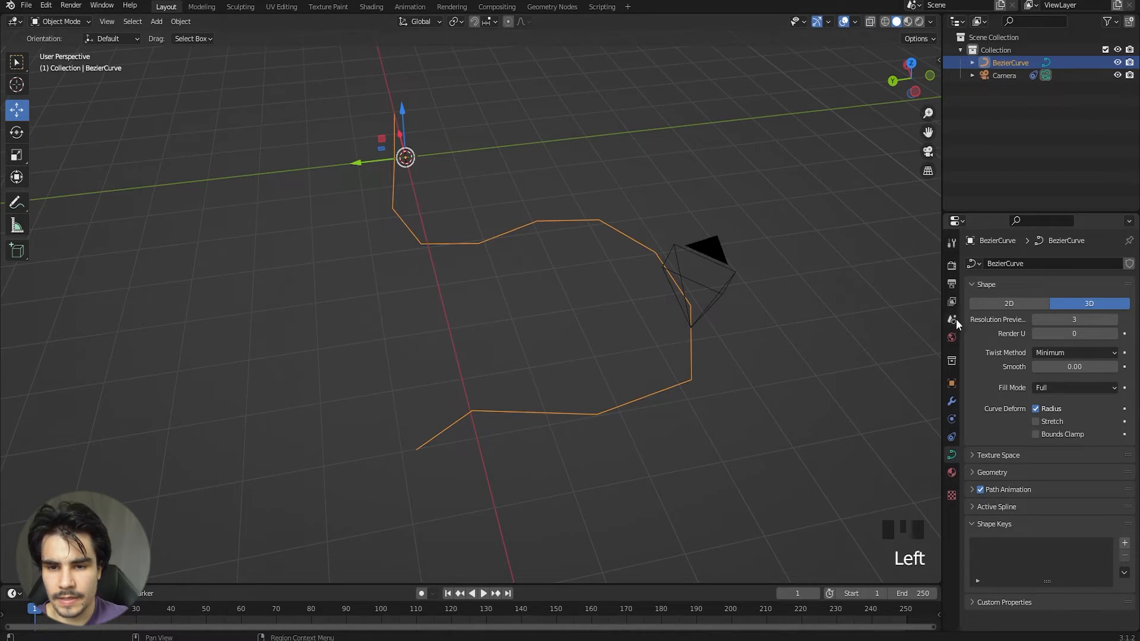
{"action": "left_click_drag", "start_coordinate": [940, 320], "coordinate": [872, 320]}
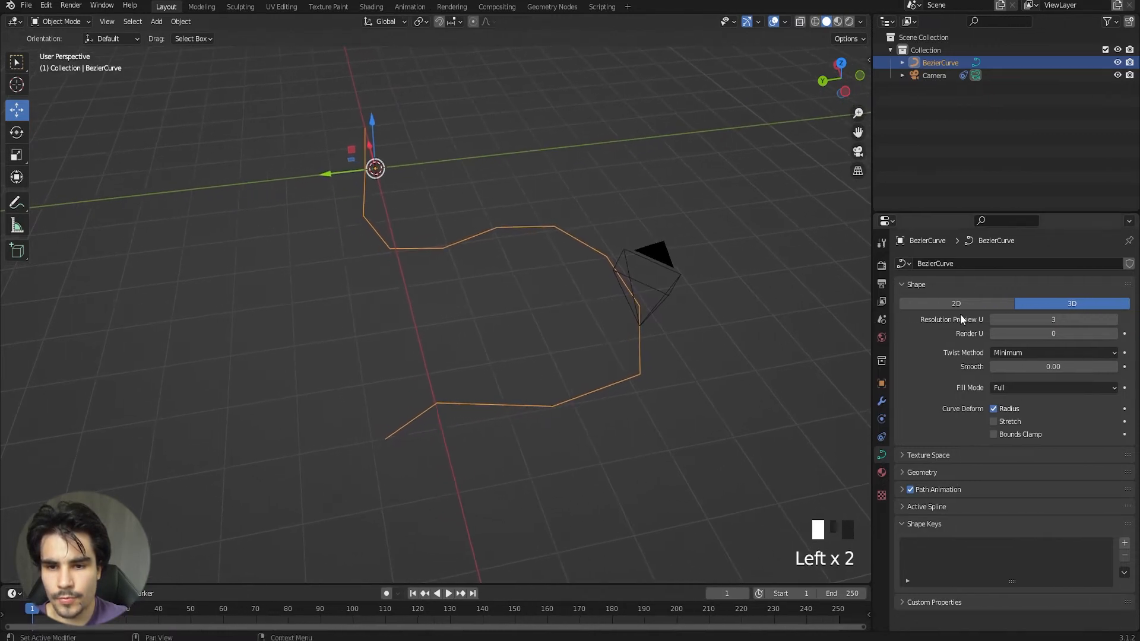
{"action": "left_click_drag", "start_coordinate": [1030, 319], "coordinate": [1063, 319]}
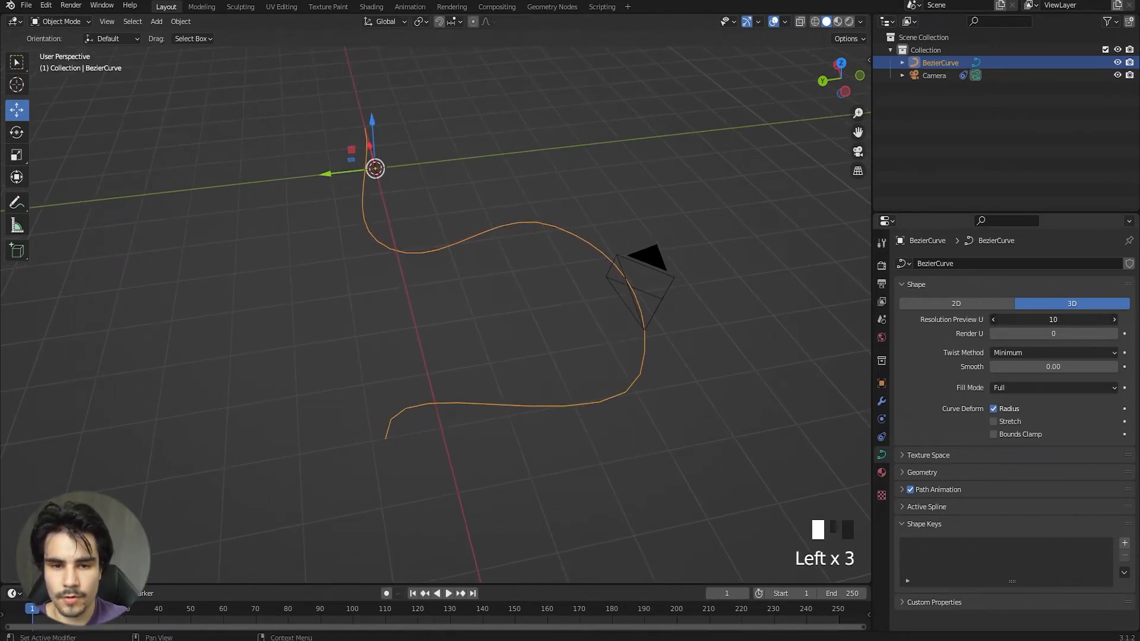
{"action": "left_click", "coordinate": [1032, 319]}
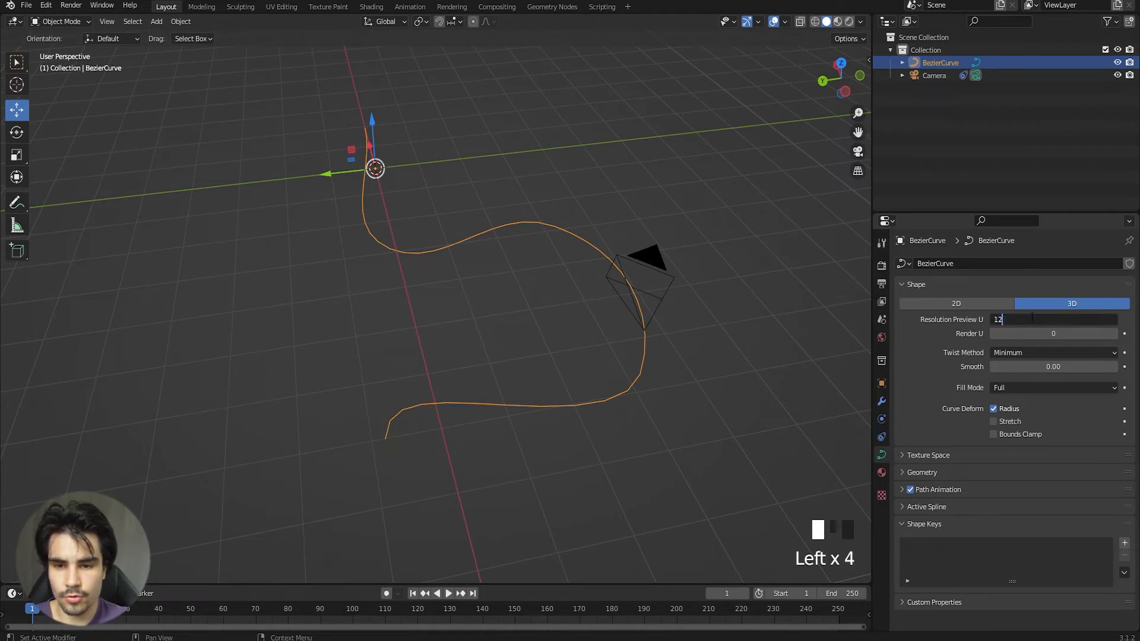
{"action": "key", "text": "Return"}
{"action": "left_click", "coordinate": [1033, 320]}
{"action": "type", "text": "24"}
{"action": "key", "text": "Return"}
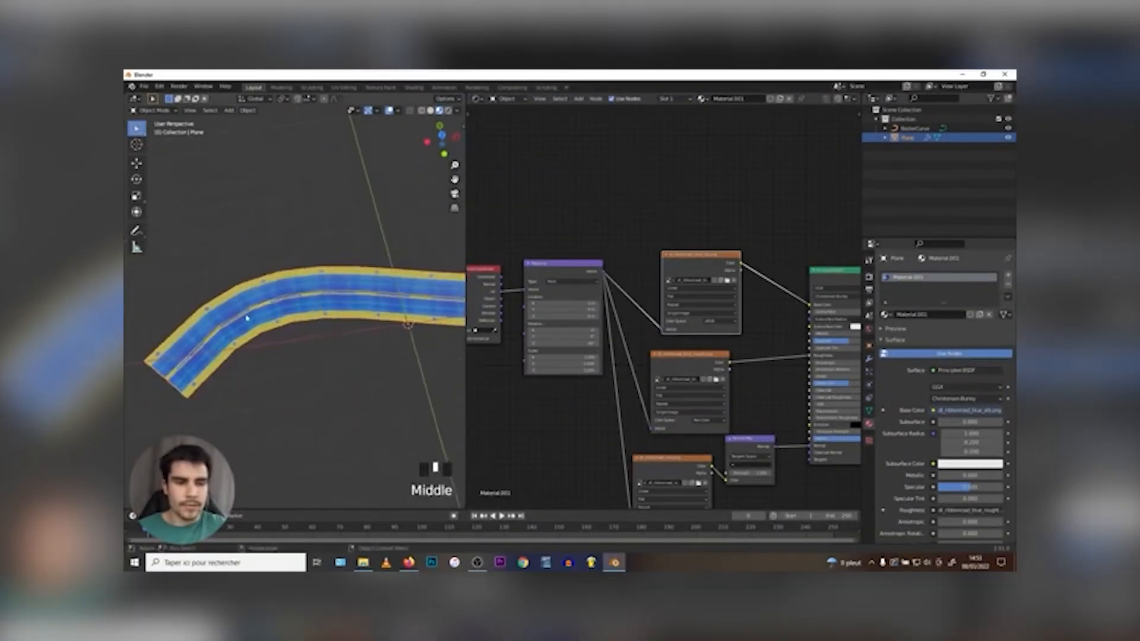
Increase the preview resolution of the Bezier curve that bends the blue-and-yellow textured strip.
{"action": "left_click", "coordinate": [255, 308]}
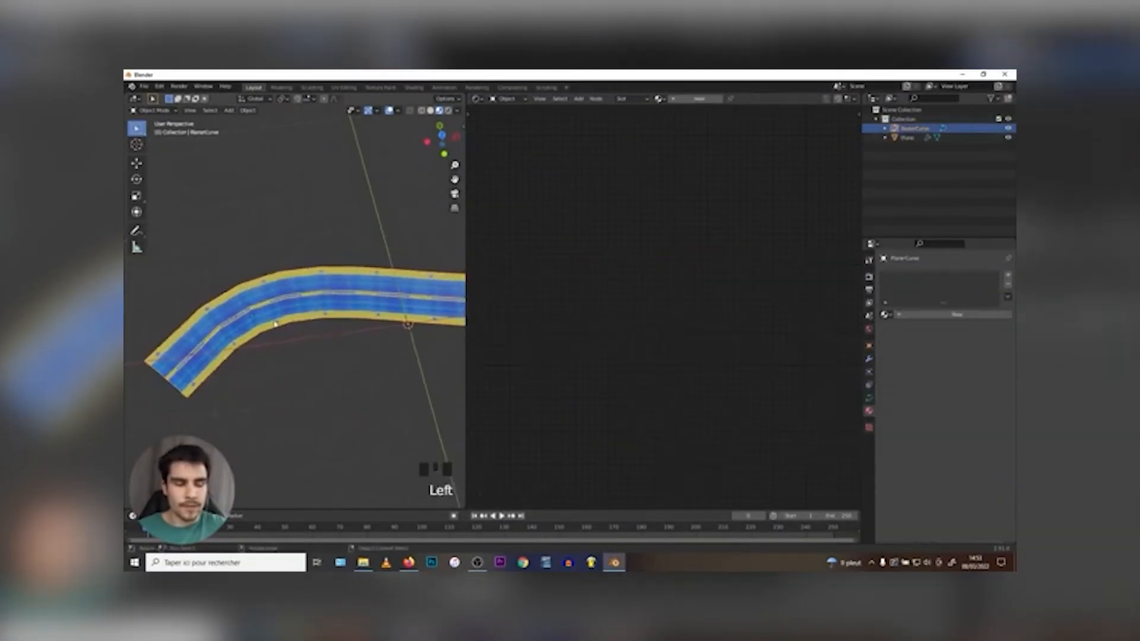
{"action": "scroll", "coordinate": [275, 323], "scroll_direction": "up", "scroll_amount": 4}
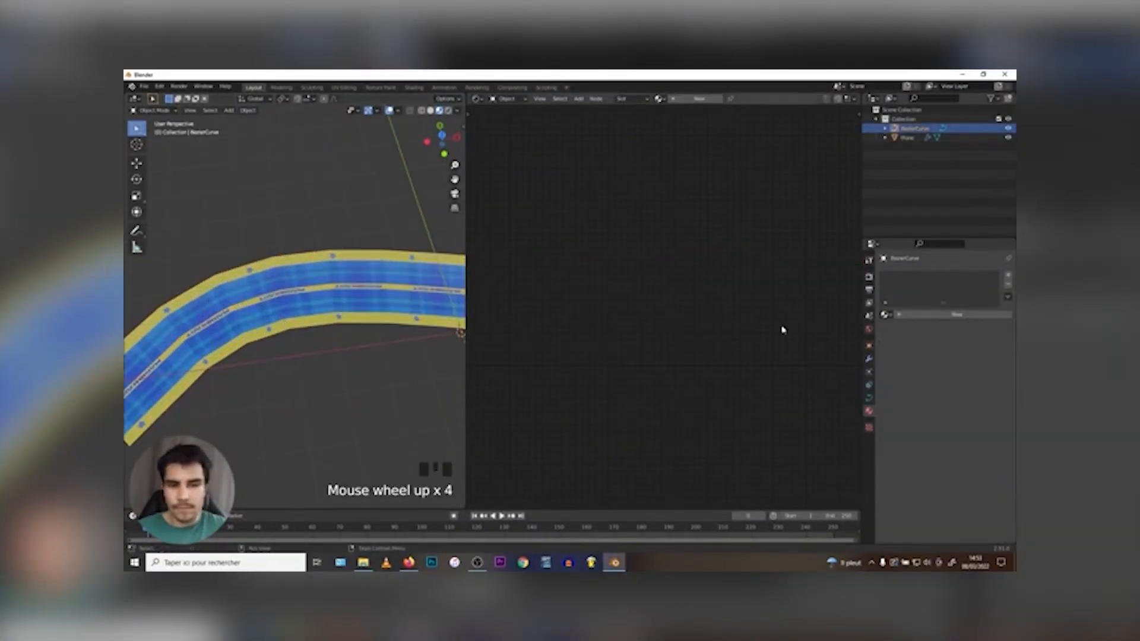
{"action": "left_click", "coordinate": [869, 398]}
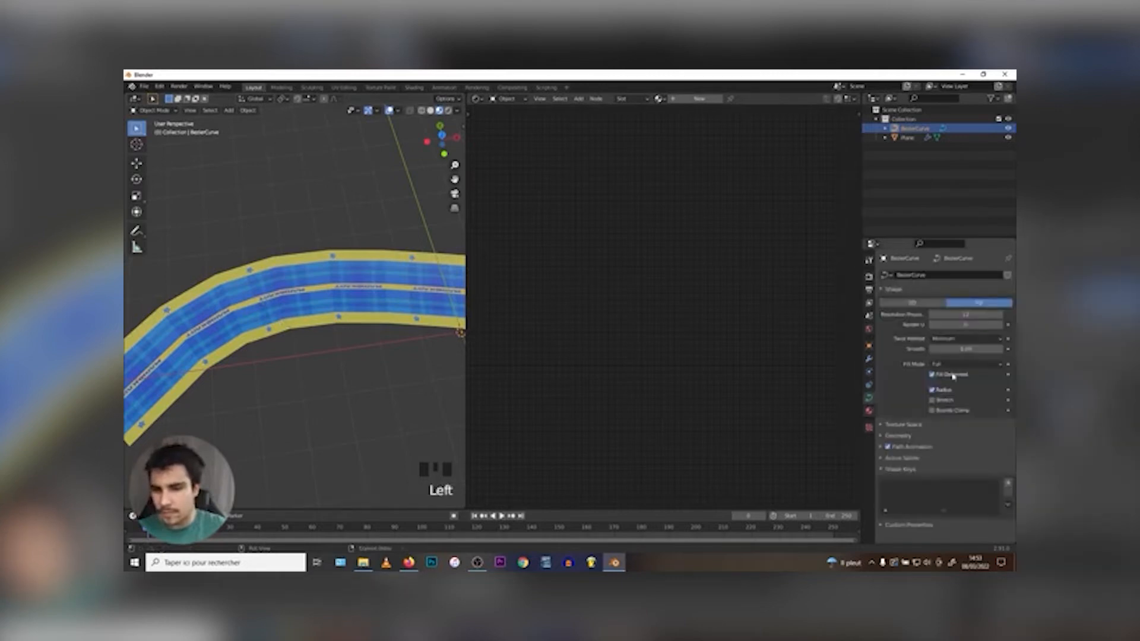
{"action": "left_click_drag", "start_coordinate": [966, 315], "coordinate": [990, 314]}
{"action": "scroll", "coordinate": [305, 325], "scroll_direction": "up", "scroll_amount": 2}
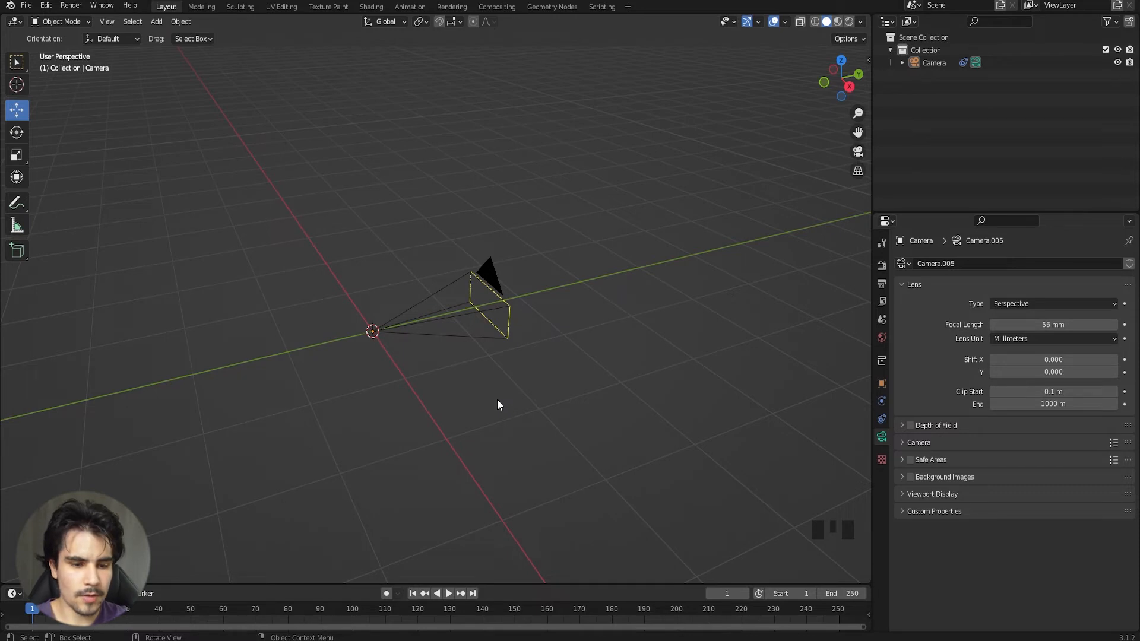
Add an Arrows empty at the world origin as an object for the camera to track.
{"action": "key", "text": "shift+a"}
{"action": "mouse_move", "coordinate": [446, 512]}
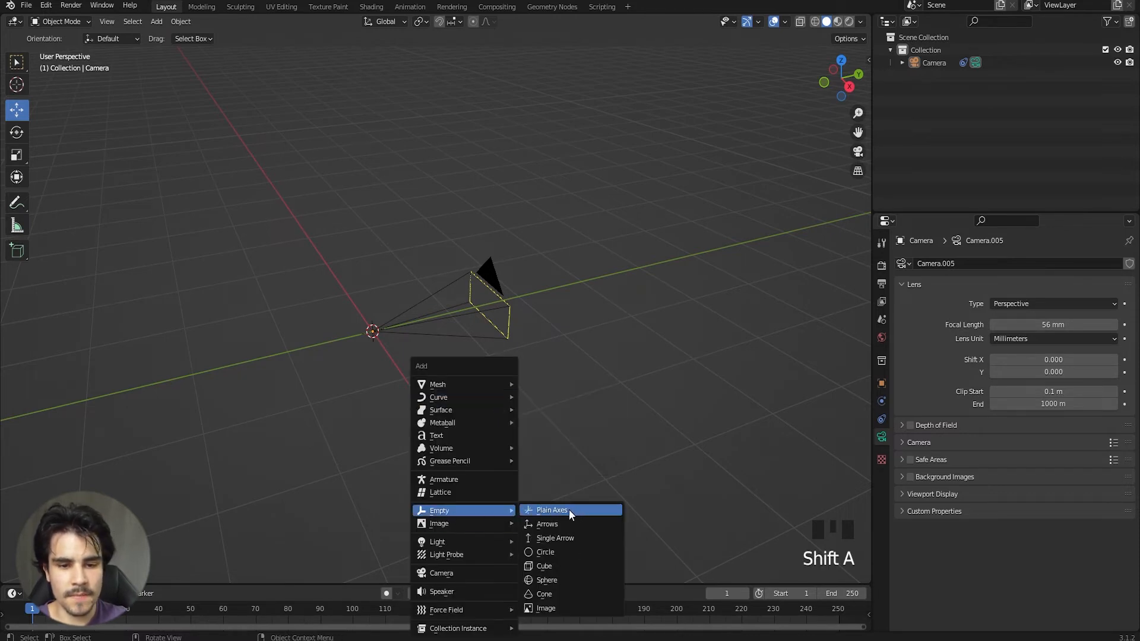
{"action": "left_click", "coordinate": [541, 525]}
{"action": "scroll", "coordinate": [495, 325], "scroll_direction": "down", "scroll_amount": 2}
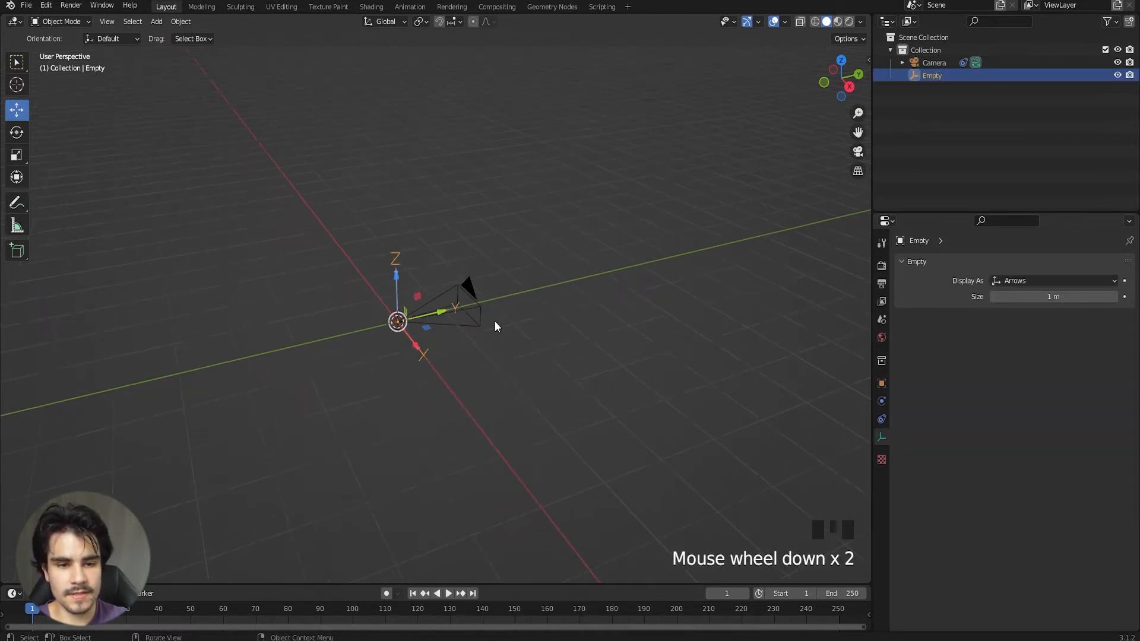
{"action": "scroll", "coordinate": [494, 324], "scroll_direction": "down", "scroll_amount": 1}
Move the camera back along the Y axis, away from the empty at the origin.
{"action": "left_click", "coordinate": [442, 302]}
{"action": "left_click_drag", "start_coordinate": [407, 329], "coordinate": [203, 349]}
{"action": "scroll", "coordinate": [399, 321], "scroll_direction": "up", "scroll_amount": 1}
{"action": "left_click", "coordinate": [478, 319]}
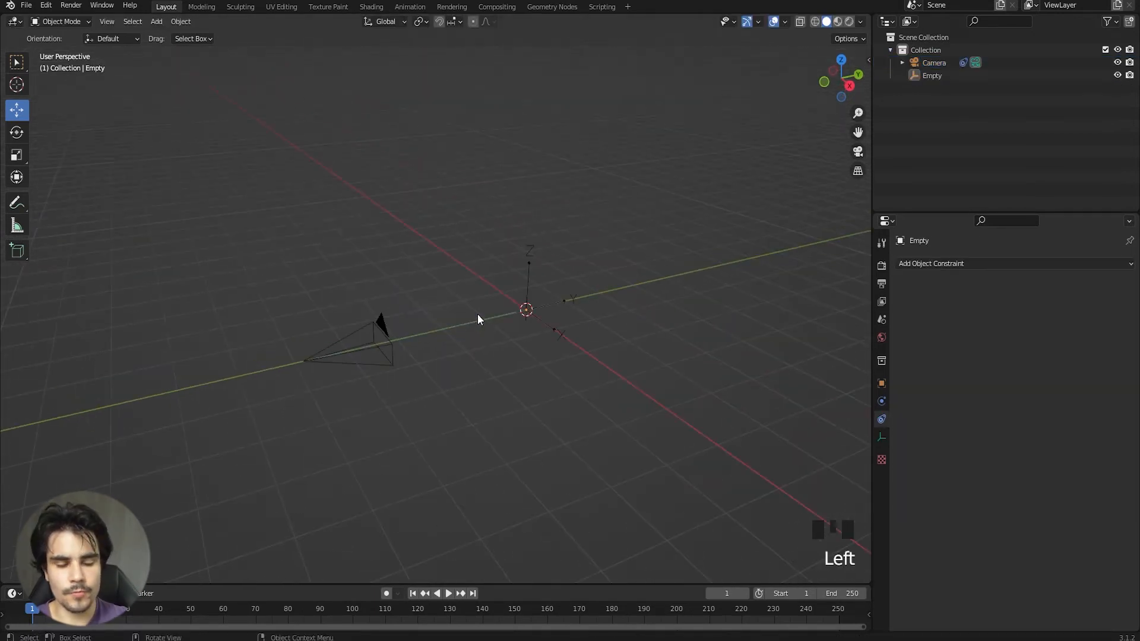
Replace the camera's existing Track To constraint with a new Track To constraint targeting the Empty.
{"action": "left_click", "coordinate": [357, 330]}
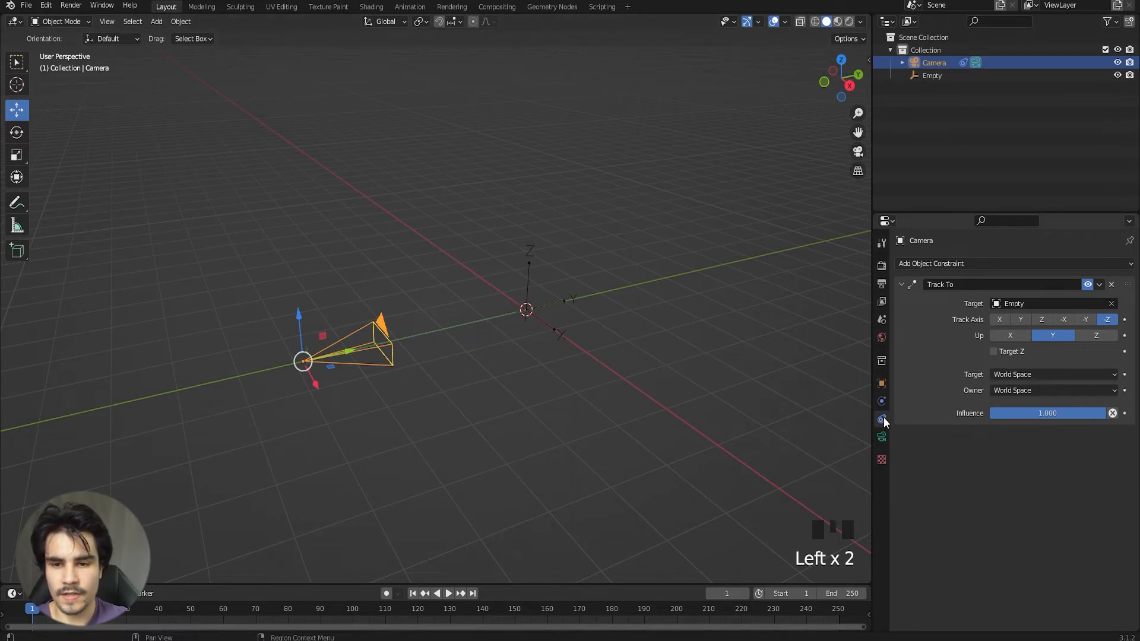
{"action": "left_click", "coordinate": [1111, 285]}
{"action": "left_click", "coordinate": [1036, 265]}
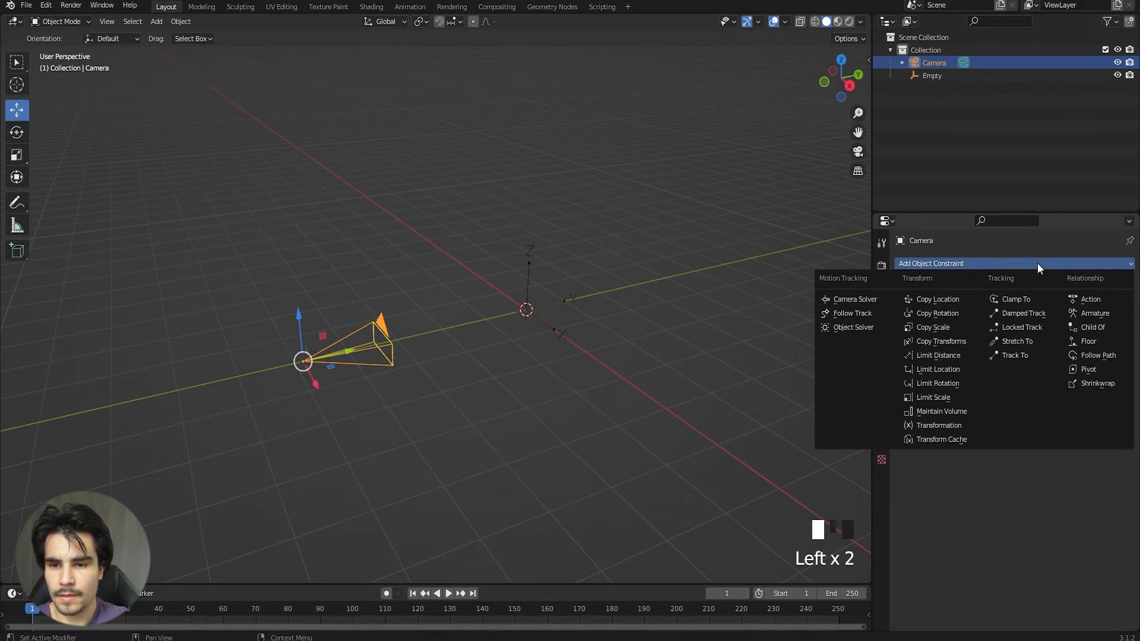
{"action": "left_click", "coordinate": [1016, 355]}
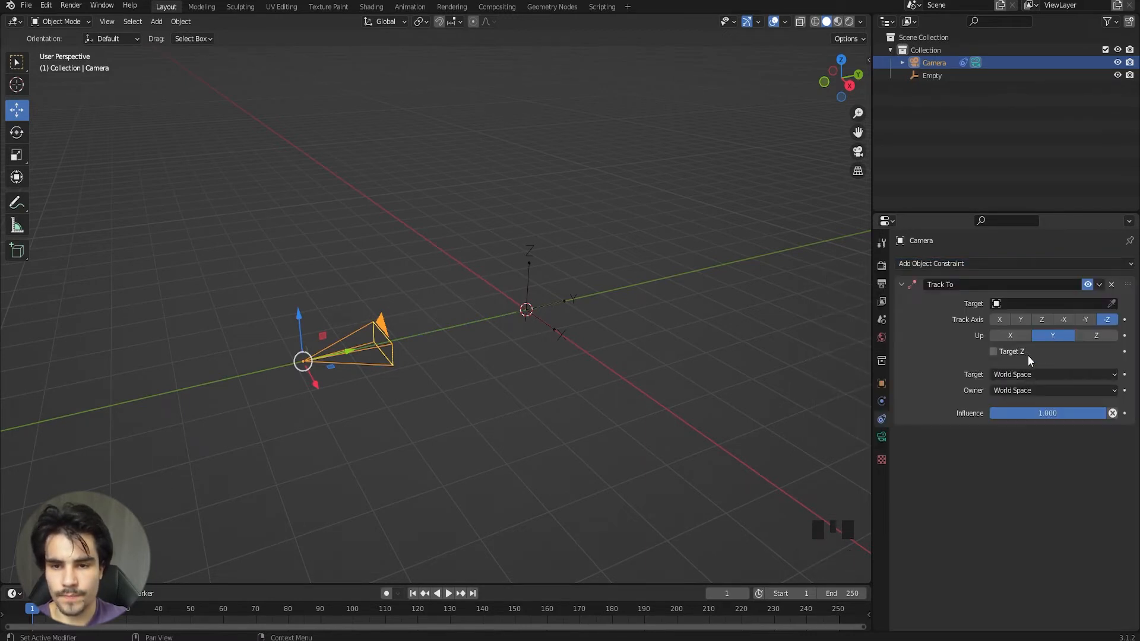
{"action": "left_click", "coordinate": [1000, 305]}
{"action": "left_click", "coordinate": [1007, 338]}
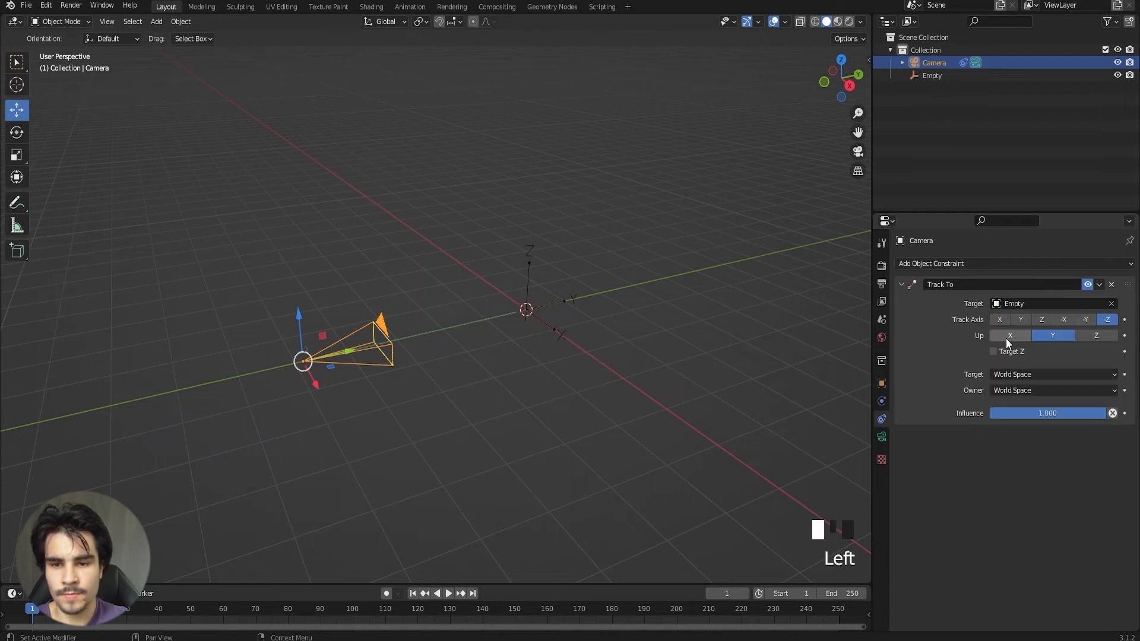
Move the empty around freely to test the camera's tracking, and place it slightly above the origin.
{"action": "left_click", "coordinate": [522, 293]}
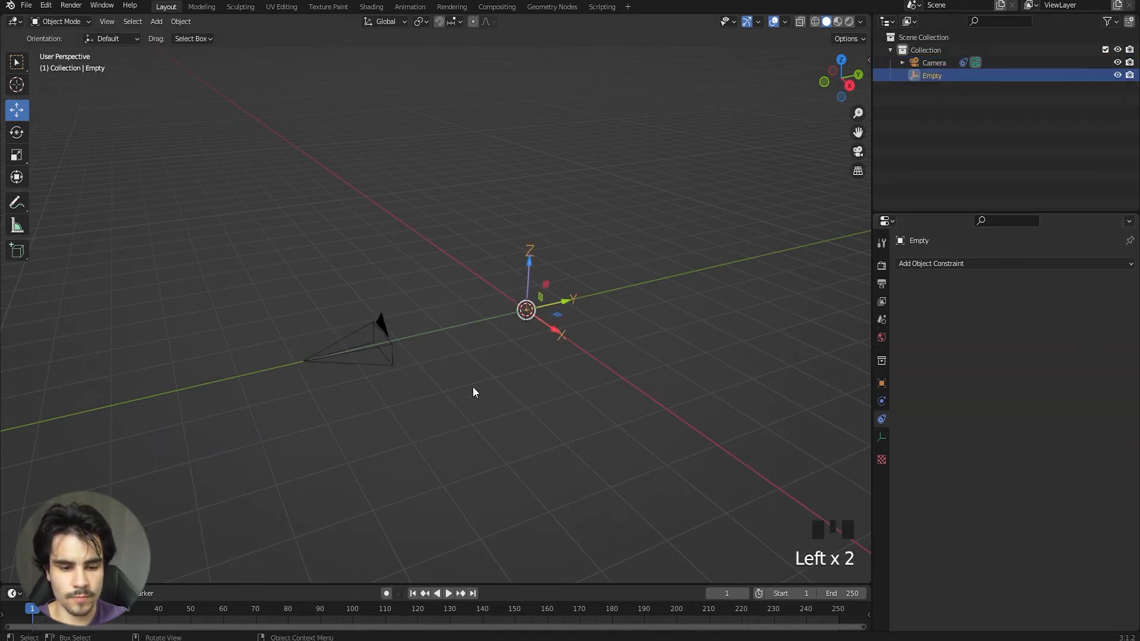
{"action": "key", "text": "g"}
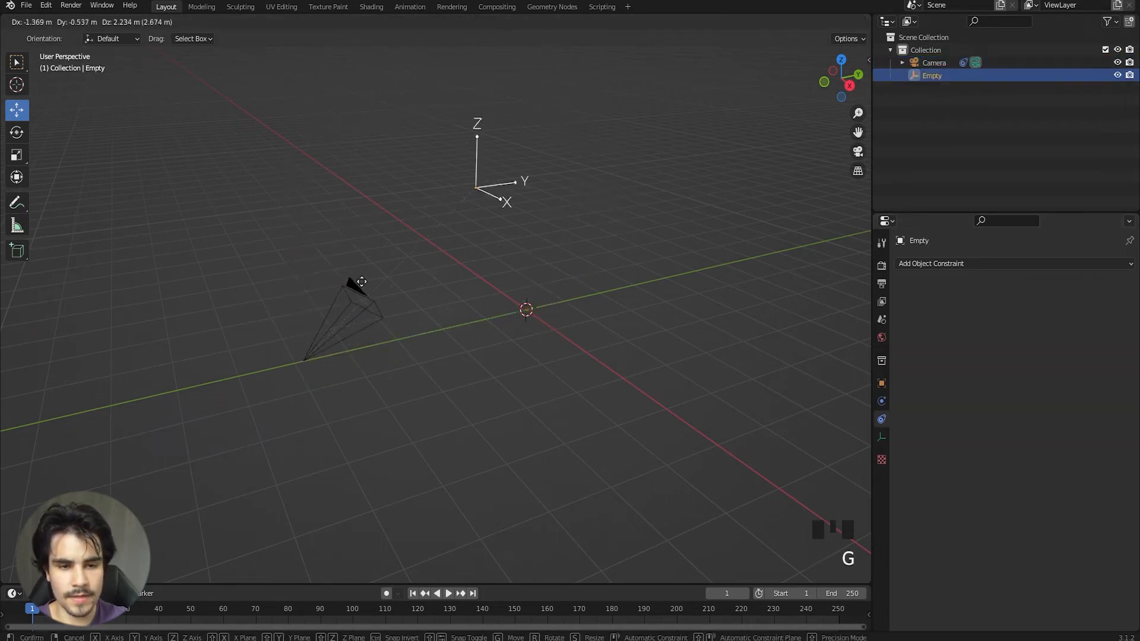
{"action": "left_click", "coordinate": [394, 354]}
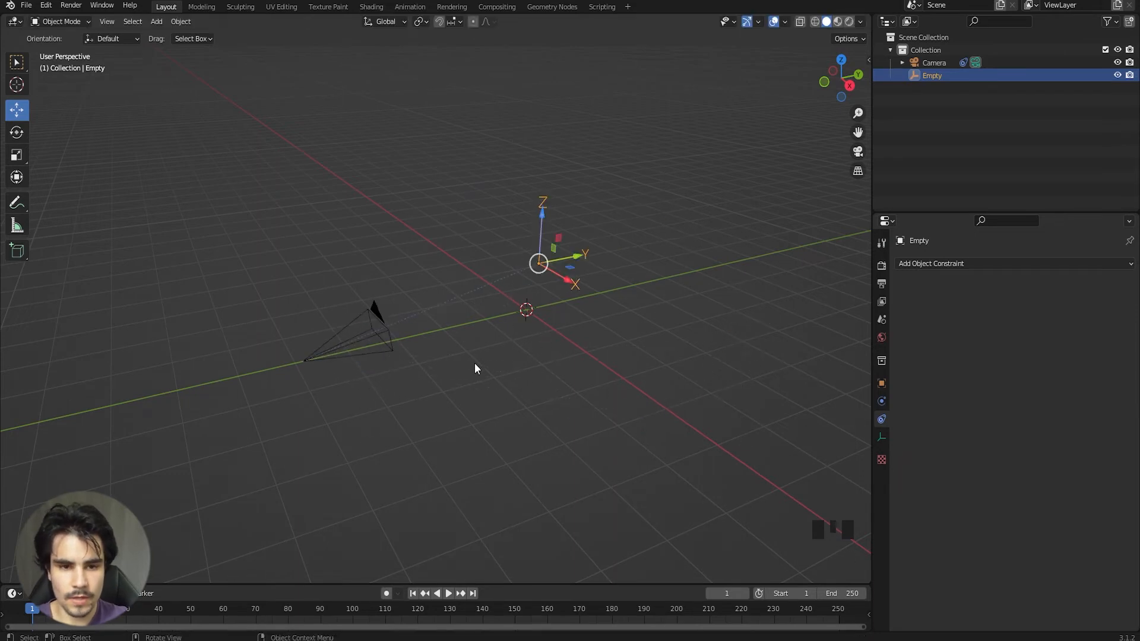
Split the 3D viewport into two side-by-side views and show the camera's view in one of them.
{"action": "left_click_drag", "start_coordinate": [869, 581], "coordinate": [462, 556]}
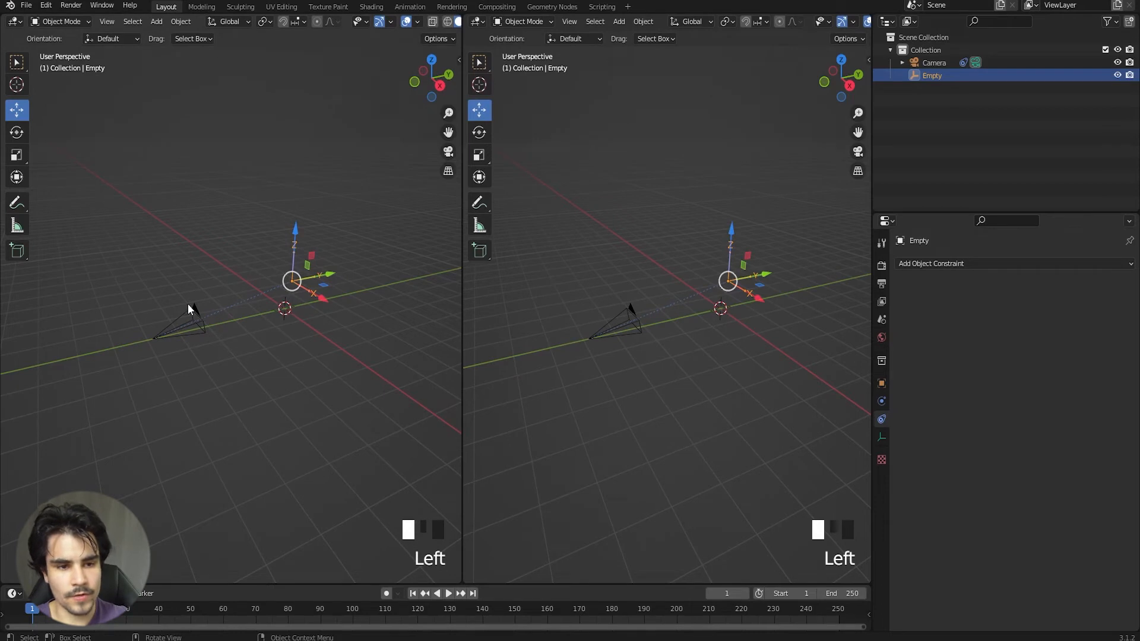
{"action": "key", "text": "KP_0"}
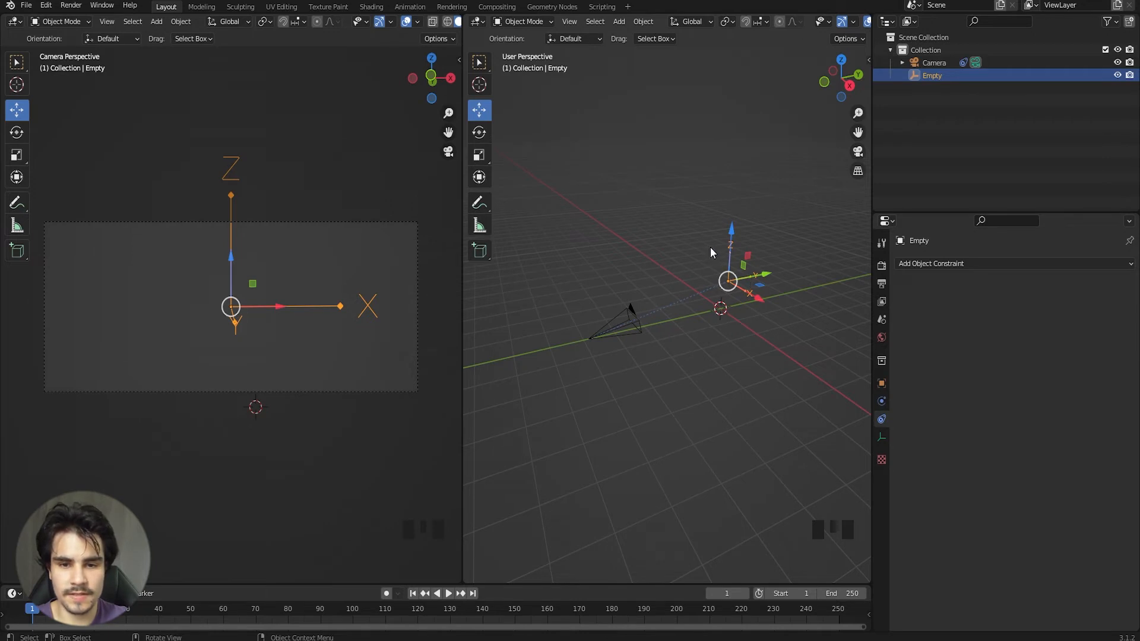
Try moving the empty around in the perspective view to check the tracking in the camera view, and undo the move.
{"action": "key", "text": "g"}
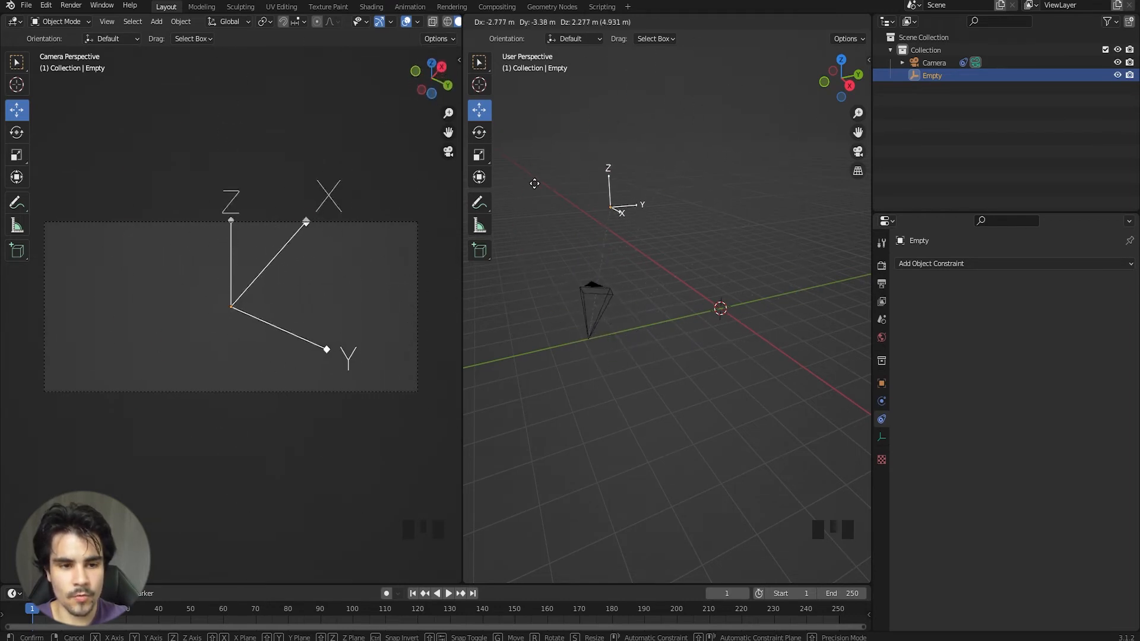
{"action": "left_click", "coordinate": [569, 173]}
{"action": "key", "text": "ctrl+z"}
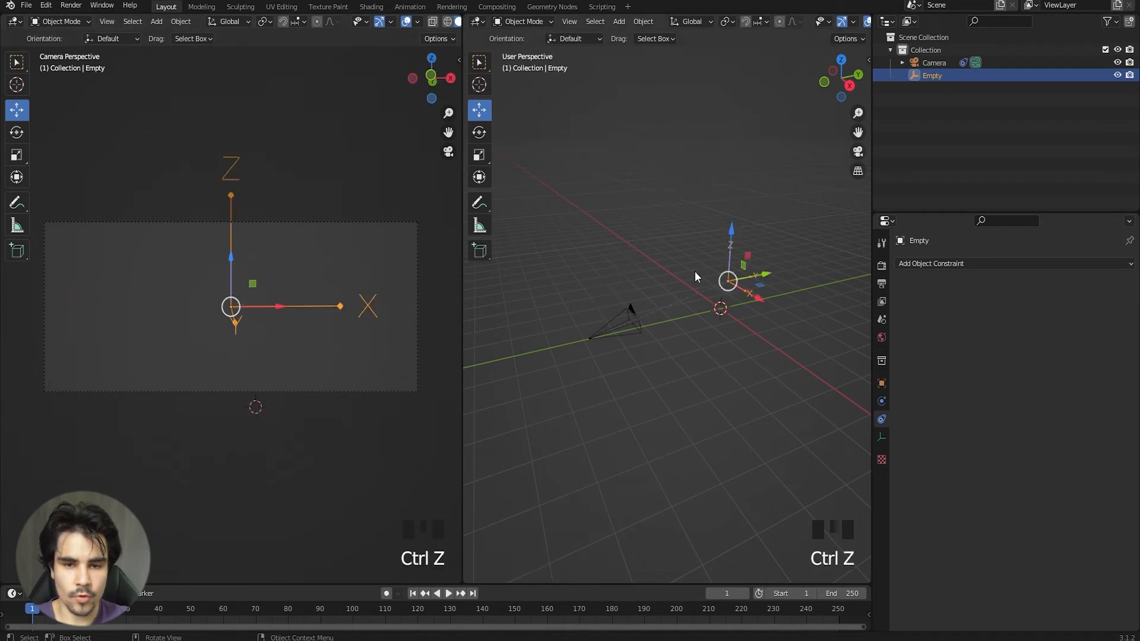
Delete the empty, add a cube at the origin in its place, and scale it down to fit inside the camera frame.
{"action": "scroll", "coordinate": [700, 260], "scroll_direction": "up", "scroll_amount": 2}
{"action": "key", "text": "Delete"}
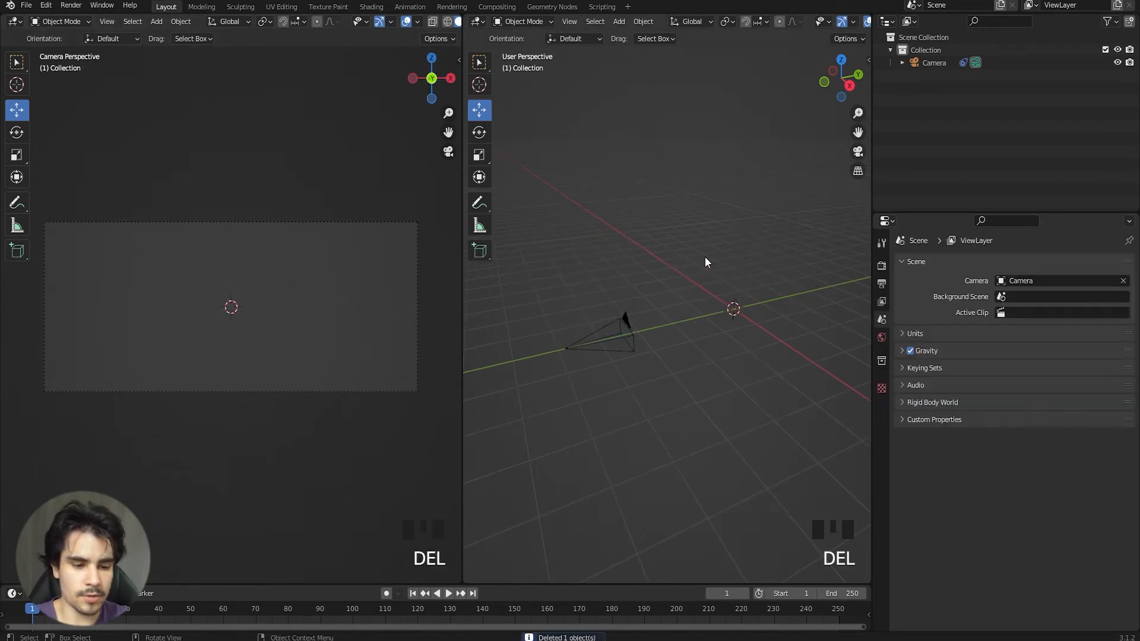
{"action": "key", "text": "shift+a"}
{"action": "mouse_move", "coordinate": [704, 257]}
{"action": "mouse_move", "coordinate": [647, 130]}
{"action": "left_click", "coordinate": [747, 142]}
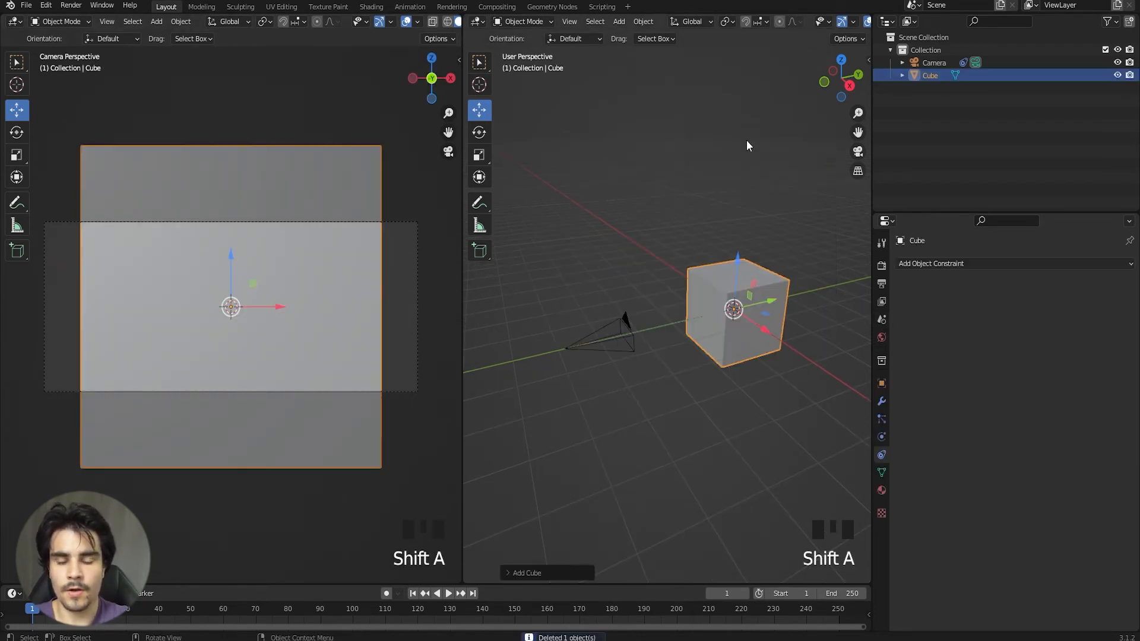
{"action": "key", "text": "s"}
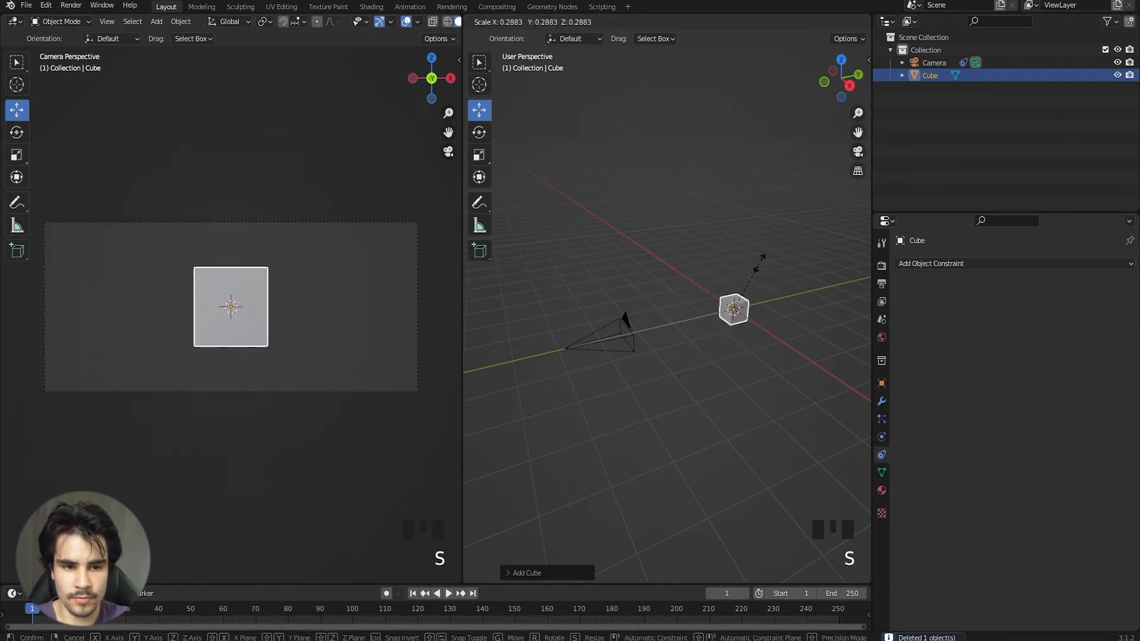
{"action": "left_click", "coordinate": [758, 280]}
Rotate the small cube about its vertical axis from the top view so two of its sides face the camera.
{"action": "key", "text": "KP_7"}
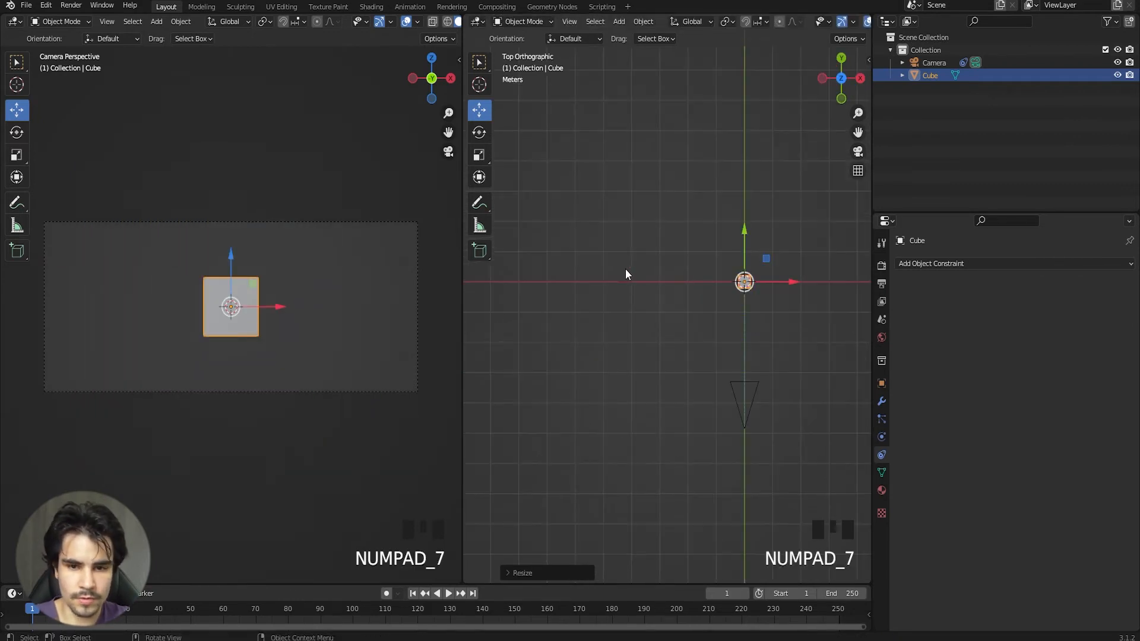
{"action": "key", "text": "r"}
{"action": "left_click", "coordinate": [618, 221]}
{"action": "middle_click_drag", "start_coordinate": [723, 260], "coordinate": [683, 256]}
{"action": "scroll", "coordinate": [700, 295], "scroll_direction": "down", "scroll_amount": 3}
Set the target of the camera's Track To constraint to Cube.
{"action": "left_click", "coordinate": [626, 325]}
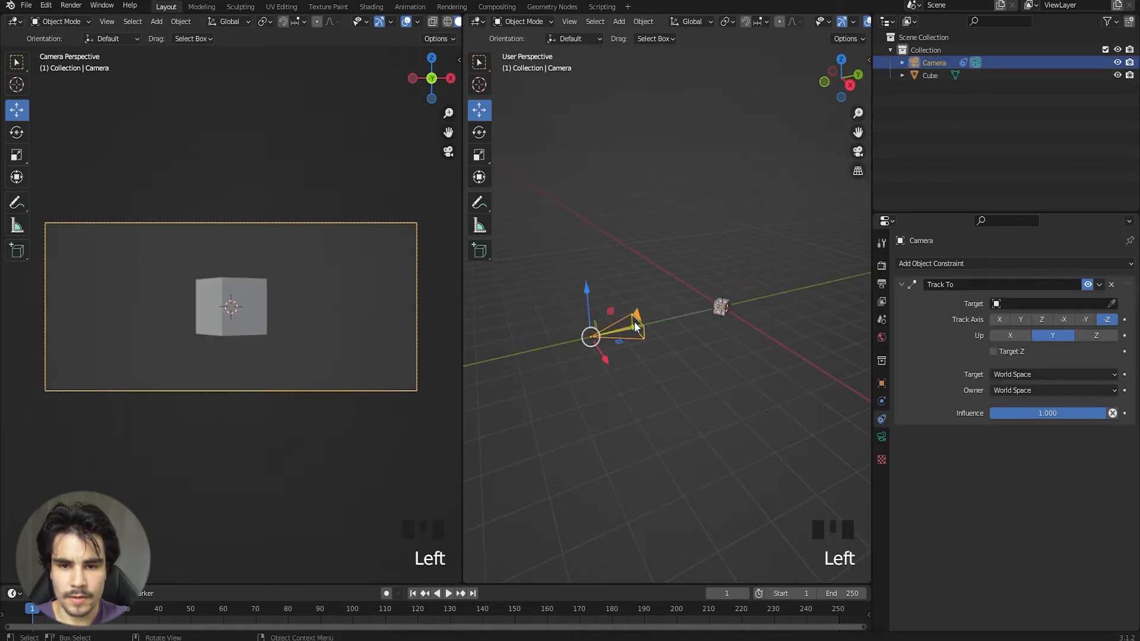
{"action": "left_click", "coordinate": [1051, 304]}
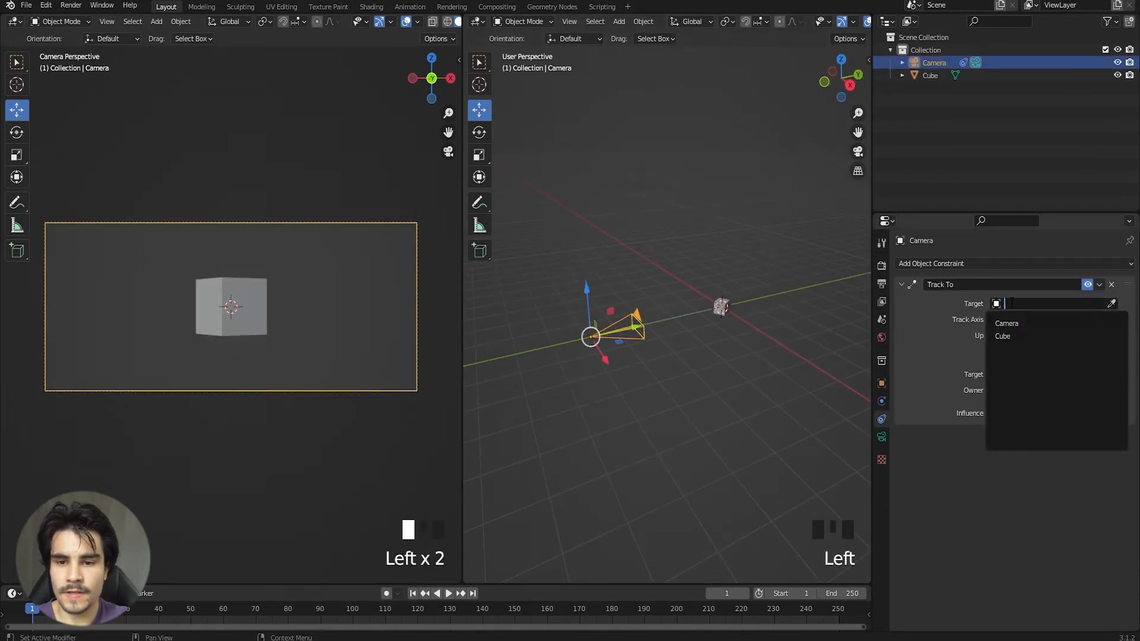
{"action": "left_click", "coordinate": [1013, 336]}
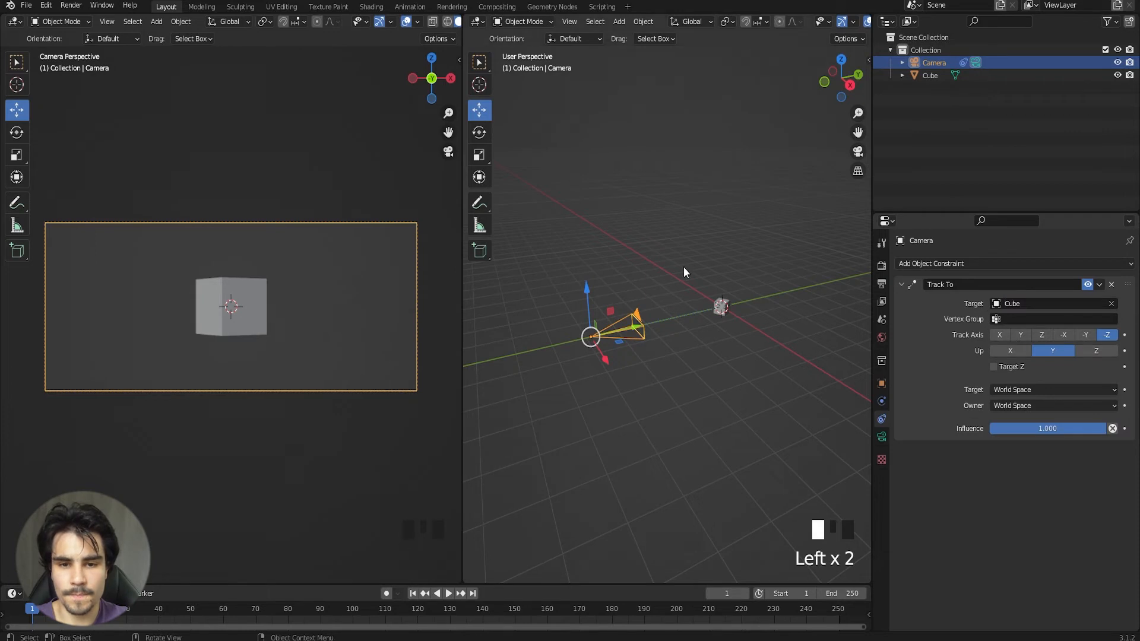
Try moving the cube around in the perspective view to check the camera tracking, and undo the move.
{"action": "left_click", "coordinate": [1027, 304]}
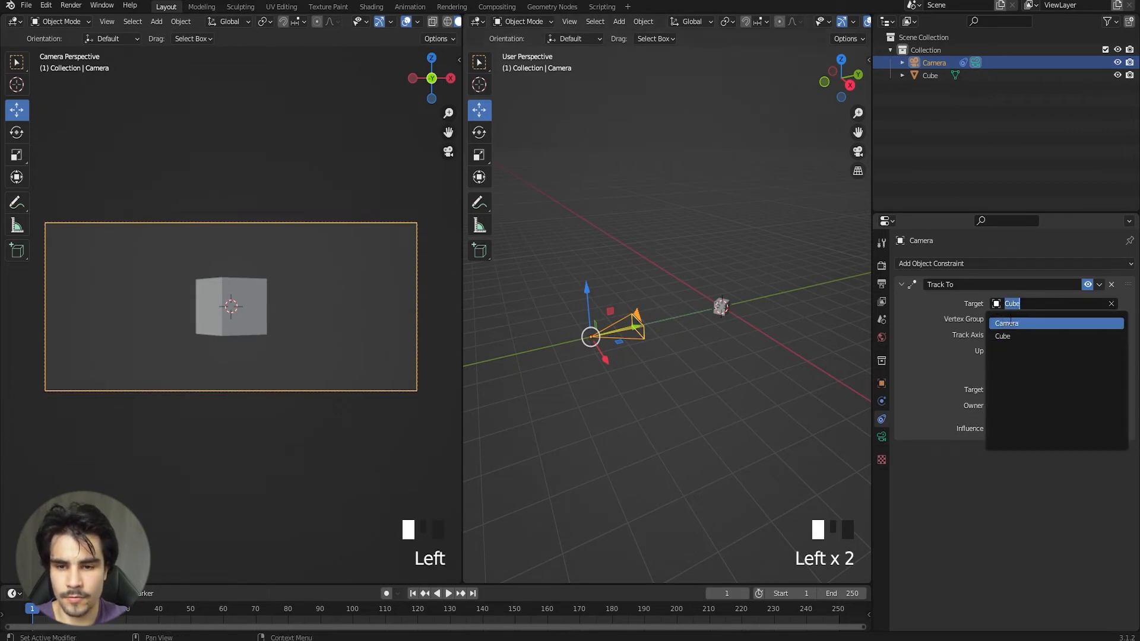
{"action": "left_click", "coordinate": [721, 306]}
{"action": "key", "text": "g"}
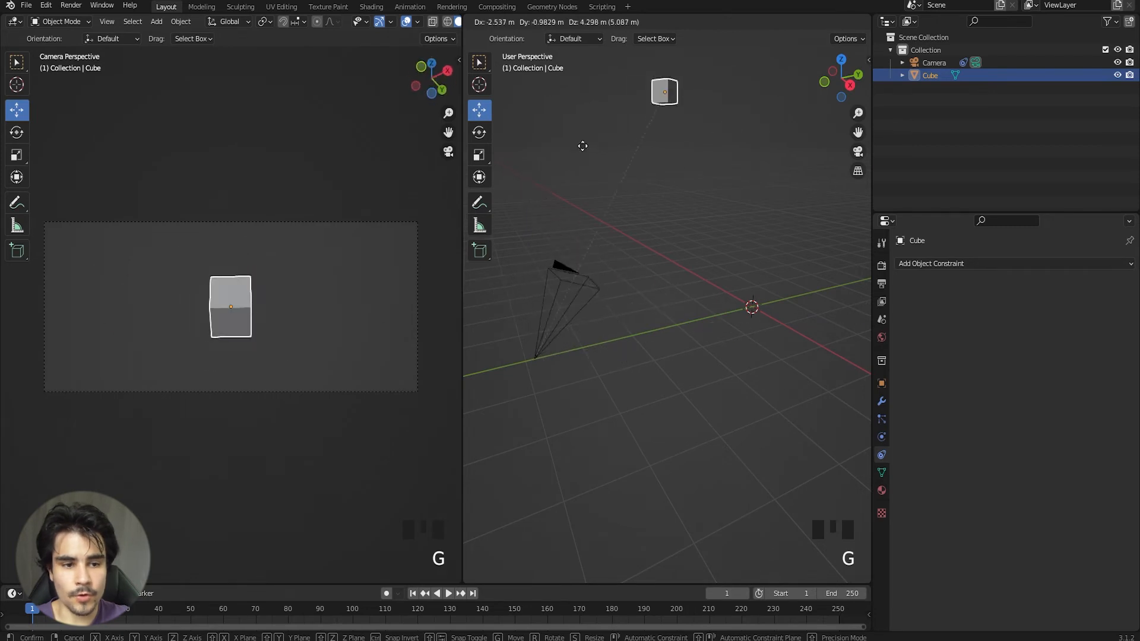
{"action": "left_click", "coordinate": [486, 217]}
{"action": "key", "text": "ctrl+z"}
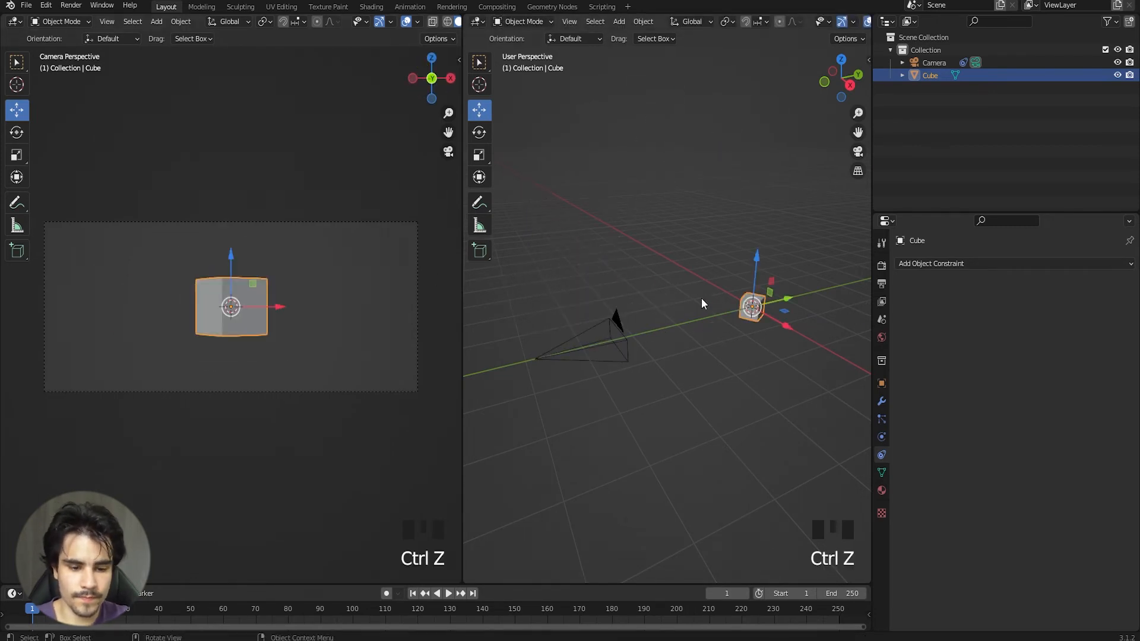
{"action": "key", "text": "g"}
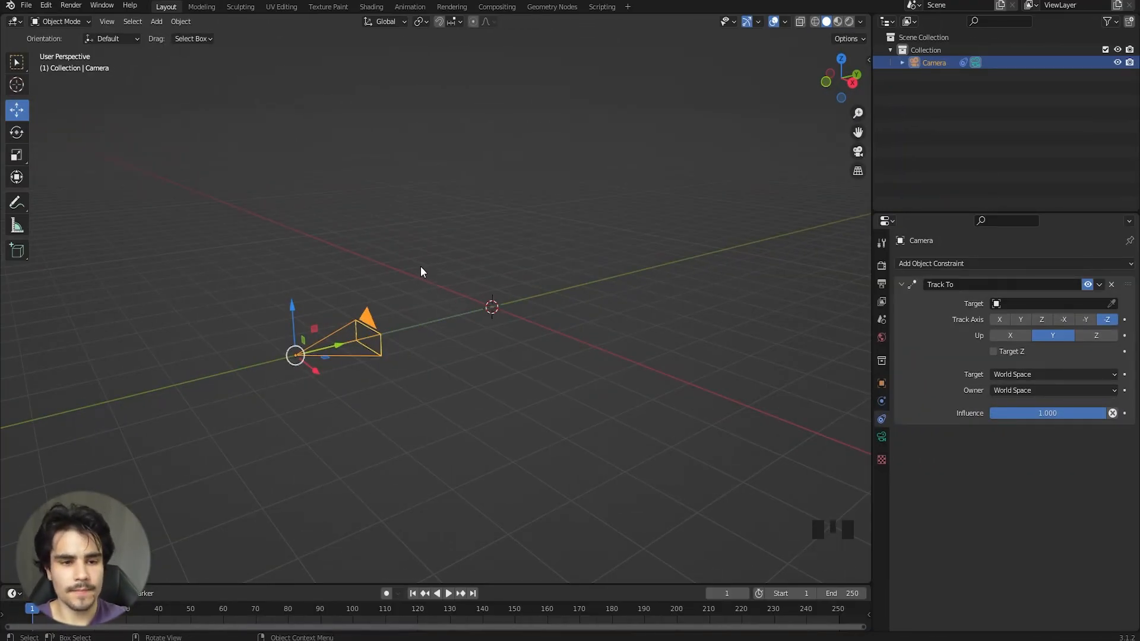
Insert a location keyframe for the camera at frame 1.
{"action": "middle_click_drag", "start_coordinate": [430, 287], "coordinate": [376, 280]}
{"action": "scroll", "coordinate": [482, 403], "scroll_direction": "up", "scroll_amount": 1}
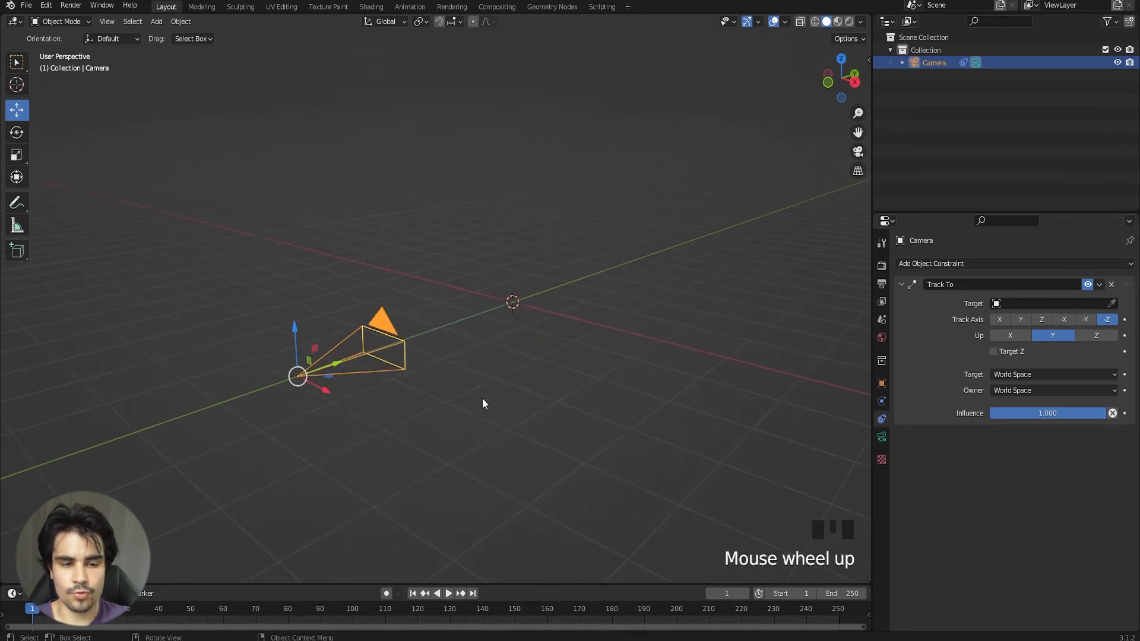
{"action": "key", "text": "i"}
{"action": "left_click", "coordinate": [455, 247]}
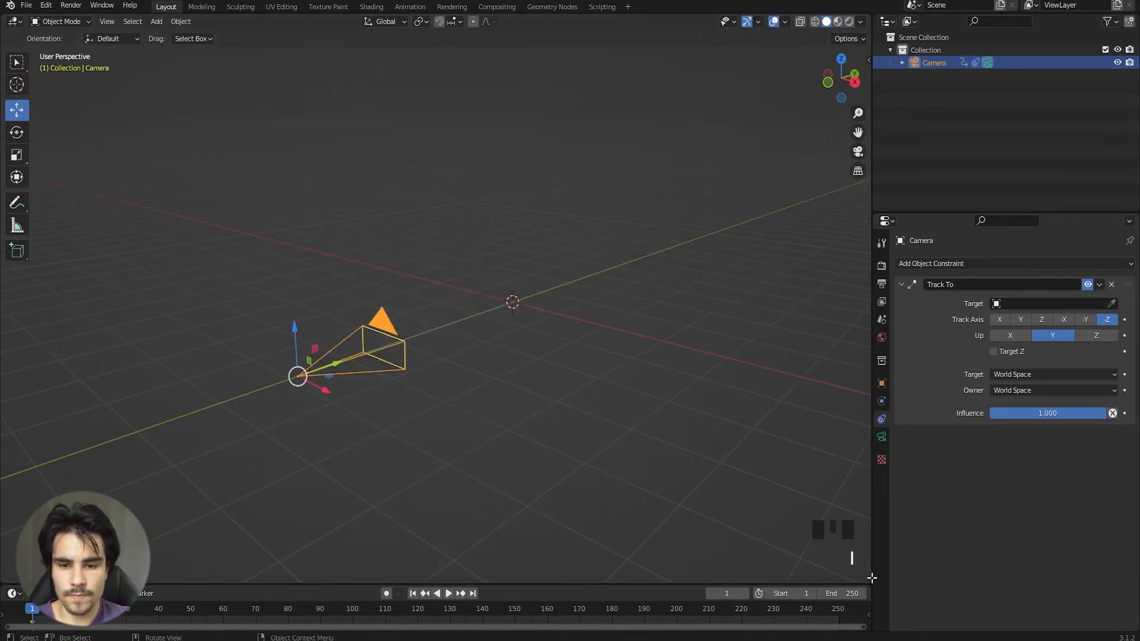
Split the 3D viewport into two side-by-side areas and switch one of them to the Graph Editor.
{"action": "left_click_drag", "start_coordinate": [871, 578], "coordinate": [440, 571]}
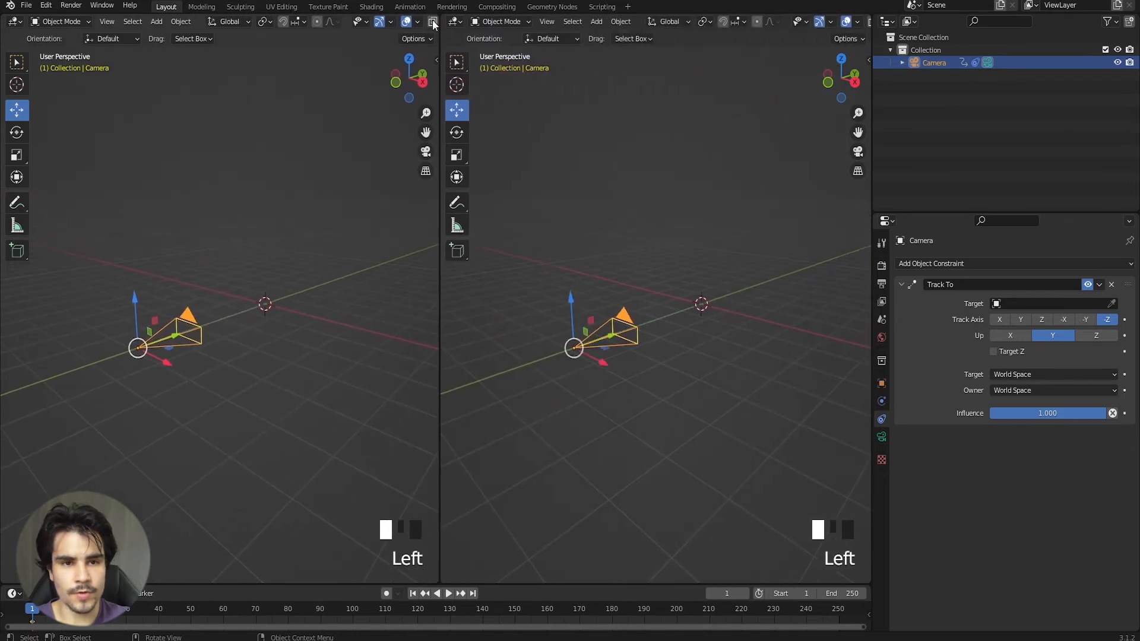
{"action": "left_click", "coordinate": [454, 21]}
{"action": "left_click", "coordinate": [594, 85]}
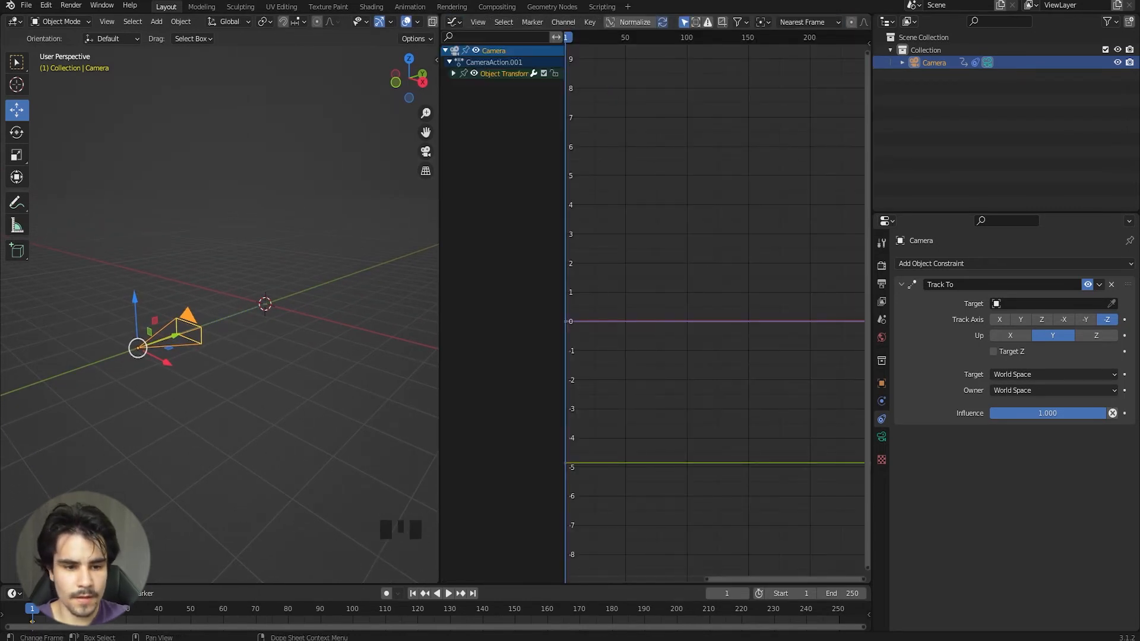
Insert a second location keyframe for the camera at frame 90.
{"action": "left_click_drag", "start_coordinate": [274, 612], "coordinate": [320, 612]}
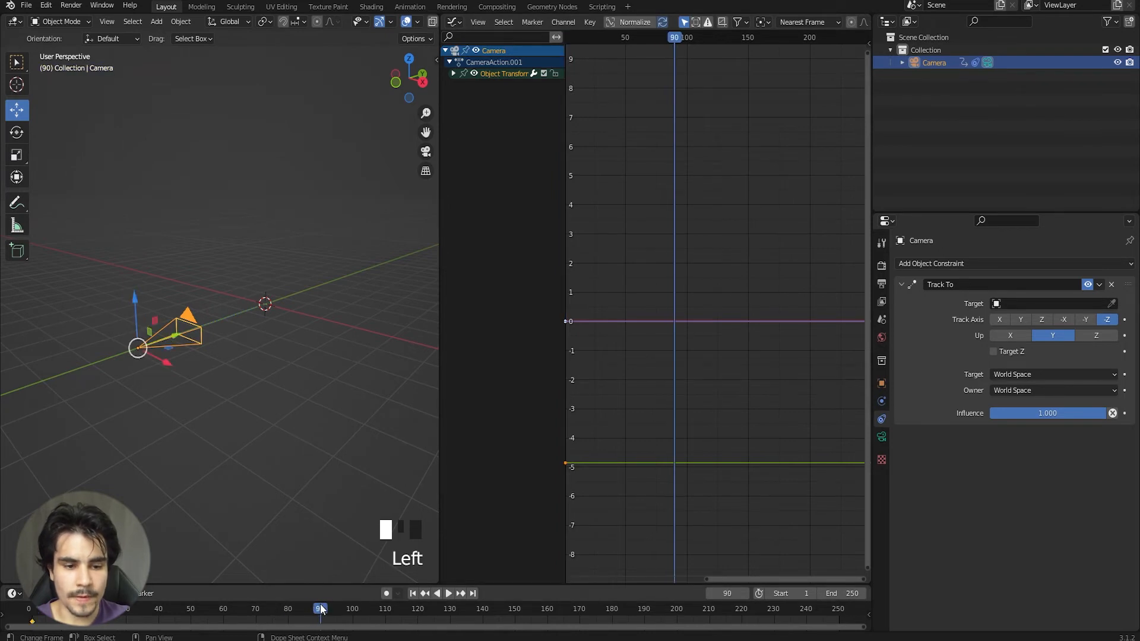
{"action": "key", "text": "i"}
{"action": "left_click", "coordinate": [222, 307]}
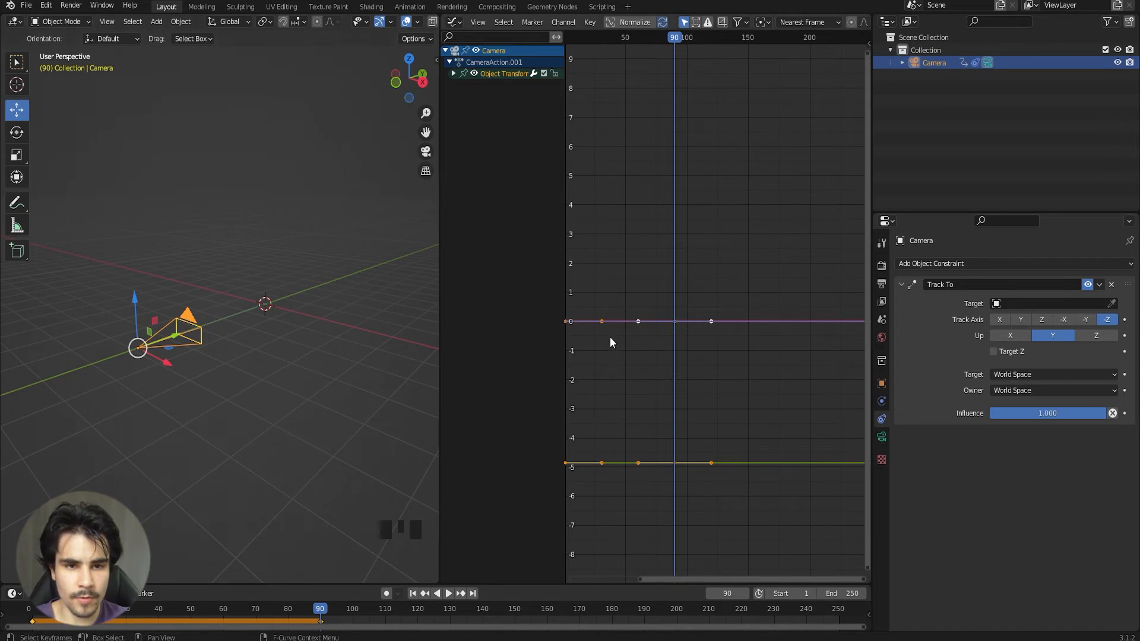
Hide the camera's X and Y Location curves in the Graph Editor and select the Z Location curve.
{"action": "left_click", "coordinate": [453, 73]}
{"action": "left_click", "coordinate": [464, 96]}
{"action": "left_click", "coordinate": [463, 85]}
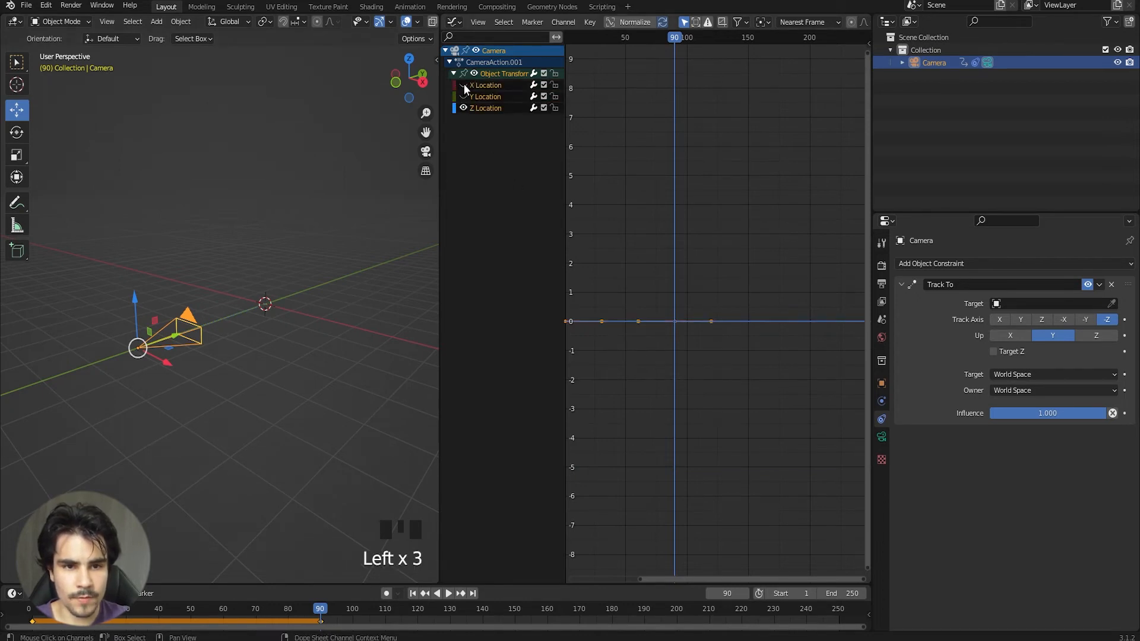
{"action": "left_click", "coordinate": [479, 109]}
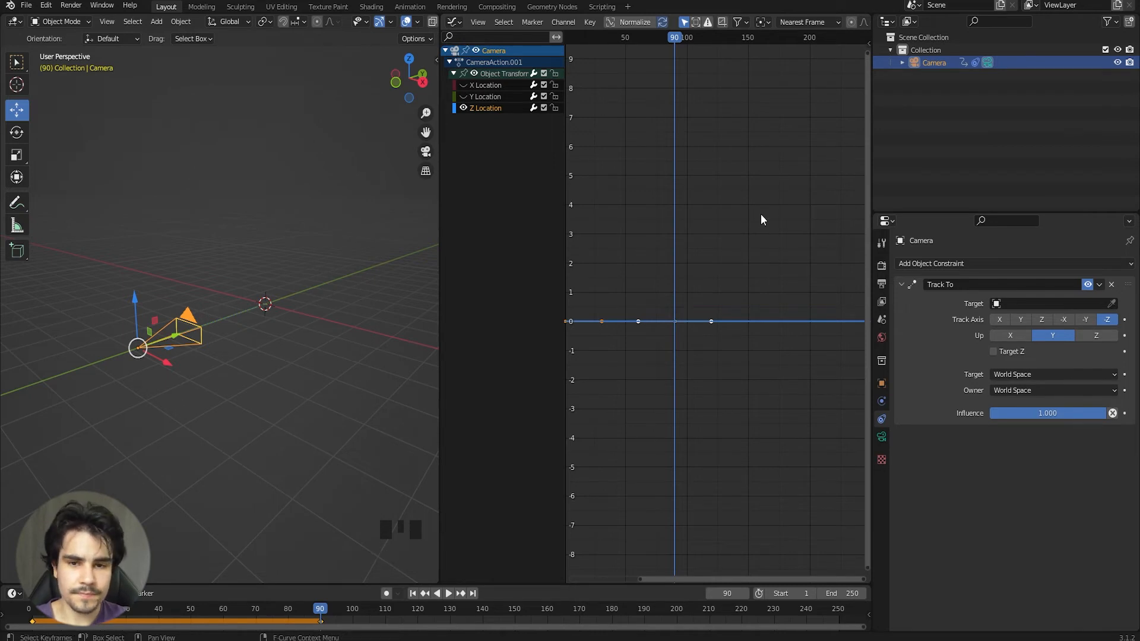
Select the Z Location curve's keyframe at frame 1 and add a Noise modifier to the curve.
{"action": "key", "text": "n"}
{"action": "key", "text": "n"}
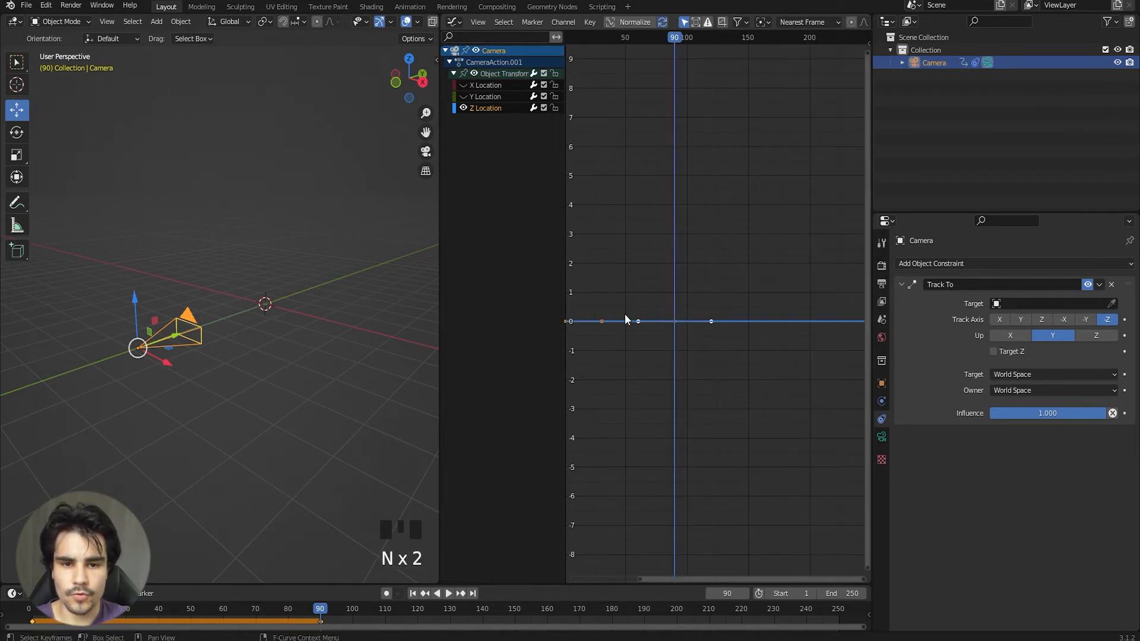
{"action": "middle_click_drag", "start_coordinate": [625, 310], "coordinate": [686, 275]}
{"action": "left_click", "coordinate": [647, 315]}
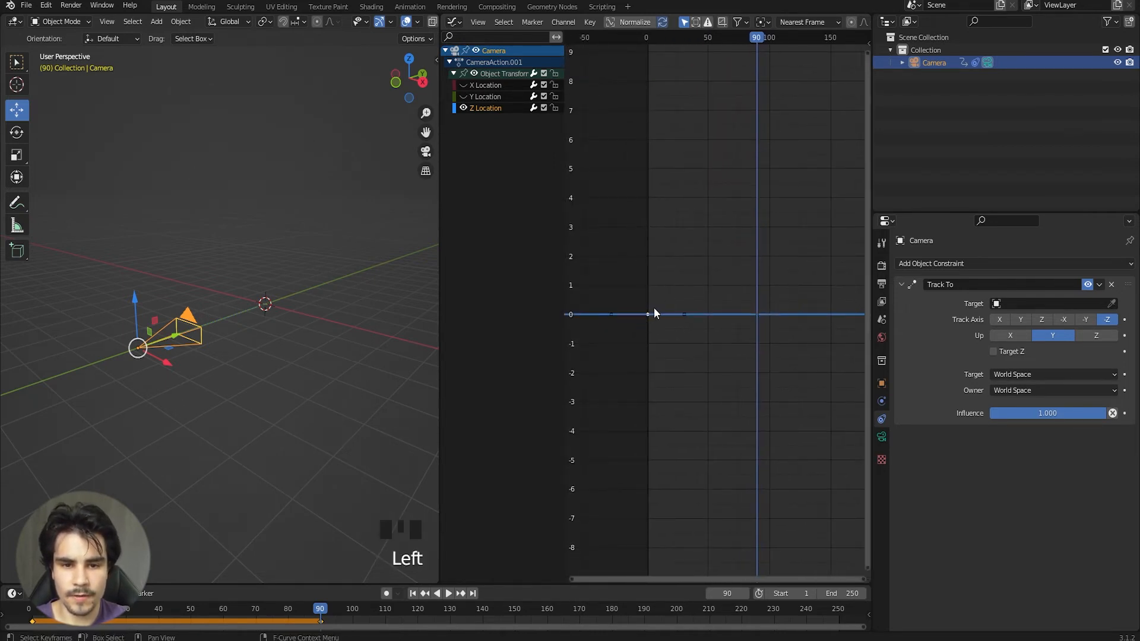
{"action": "key", "text": "n"}
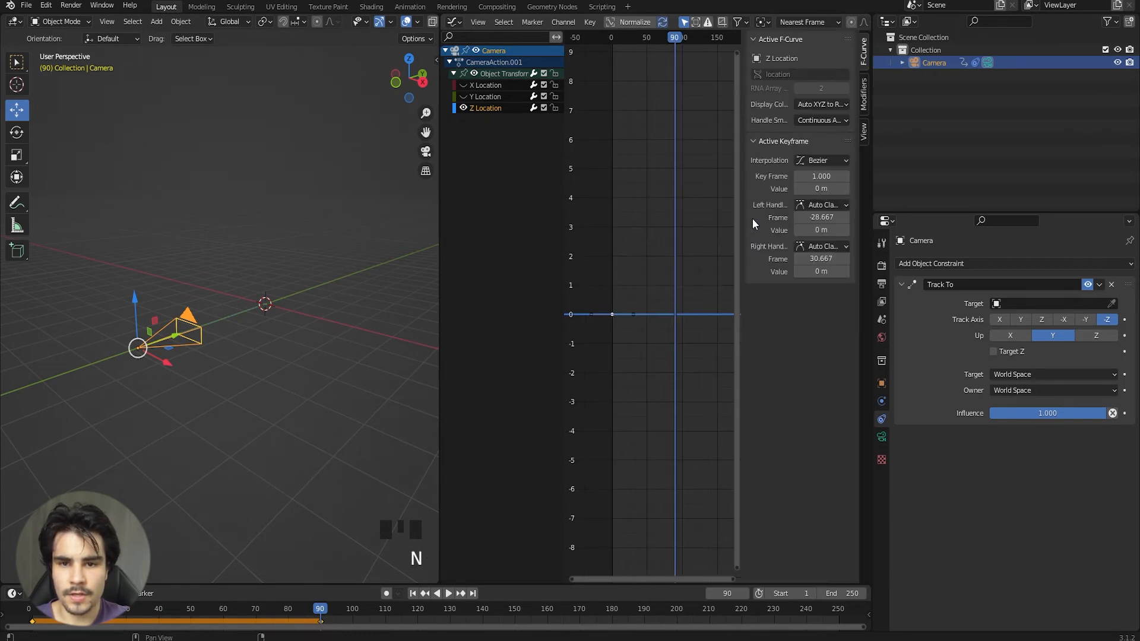
{"action": "left_click", "coordinate": [804, 159]}
{"action": "left_click", "coordinate": [804, 159]}
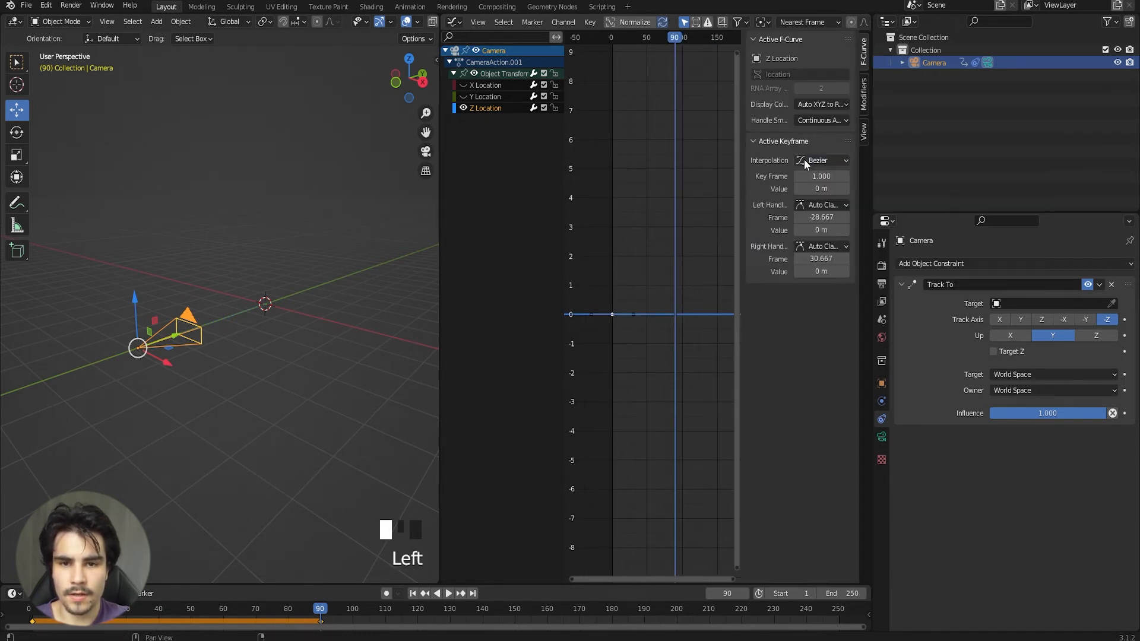
{"action": "left_click", "coordinate": [864, 102]}
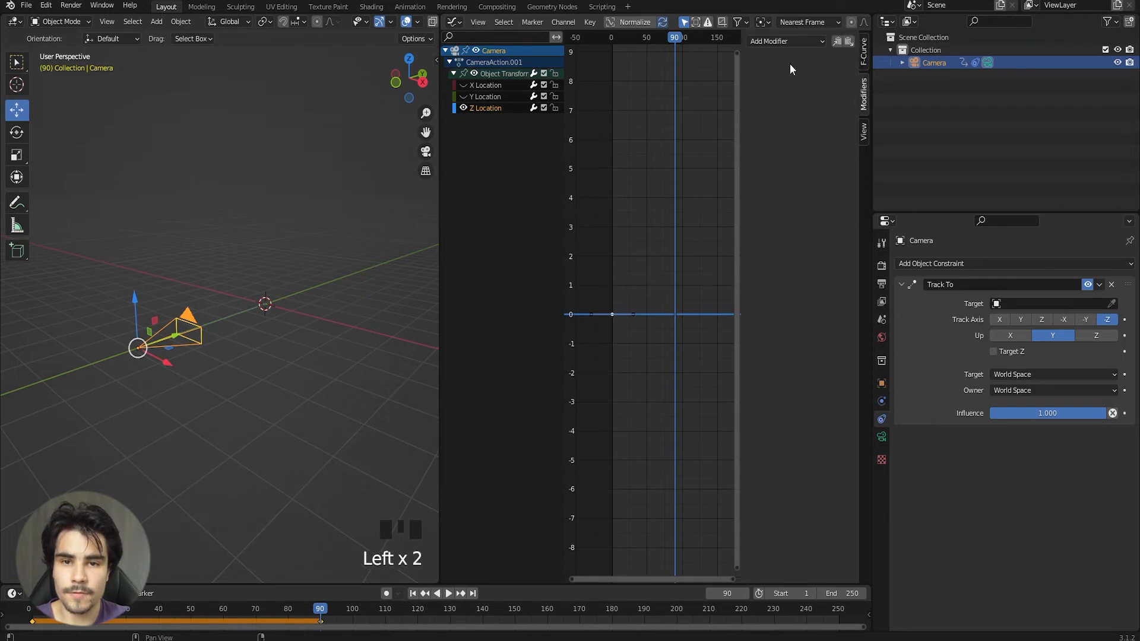
{"action": "left_click", "coordinate": [772, 41]}
{"action": "left_click", "coordinate": [774, 112]}
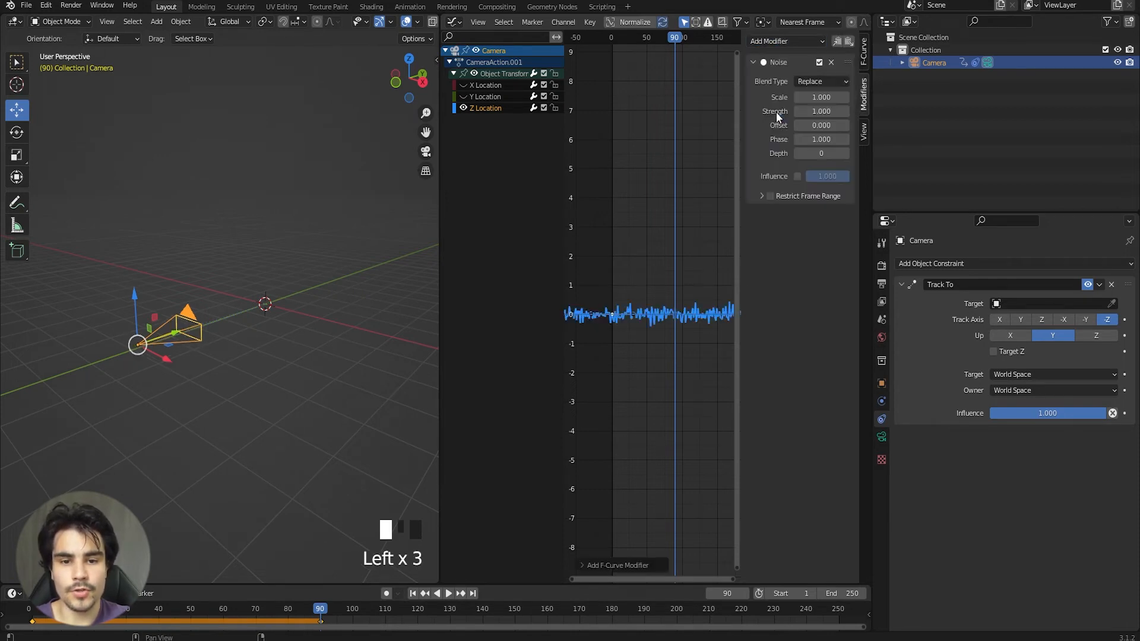
Play the animation from frame 1 to check the camera's vertical shake in the perspective view.
{"action": "key", "text": "n"}
{"action": "scroll", "coordinate": [688, 293], "scroll_direction": "down", "scroll_amount": 2}
{"action": "middle_click_drag", "start_coordinate": [768, 283], "coordinate": [658, 269]}
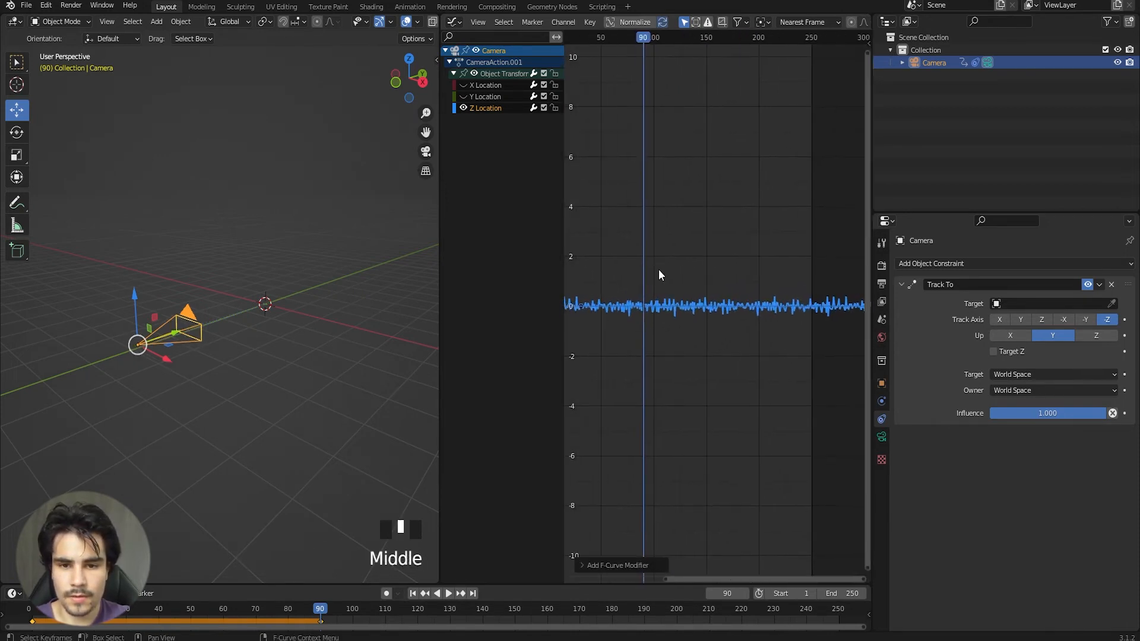
{"action": "scroll", "coordinate": [657, 268], "scroll_direction": "up", "scroll_amount": 1}
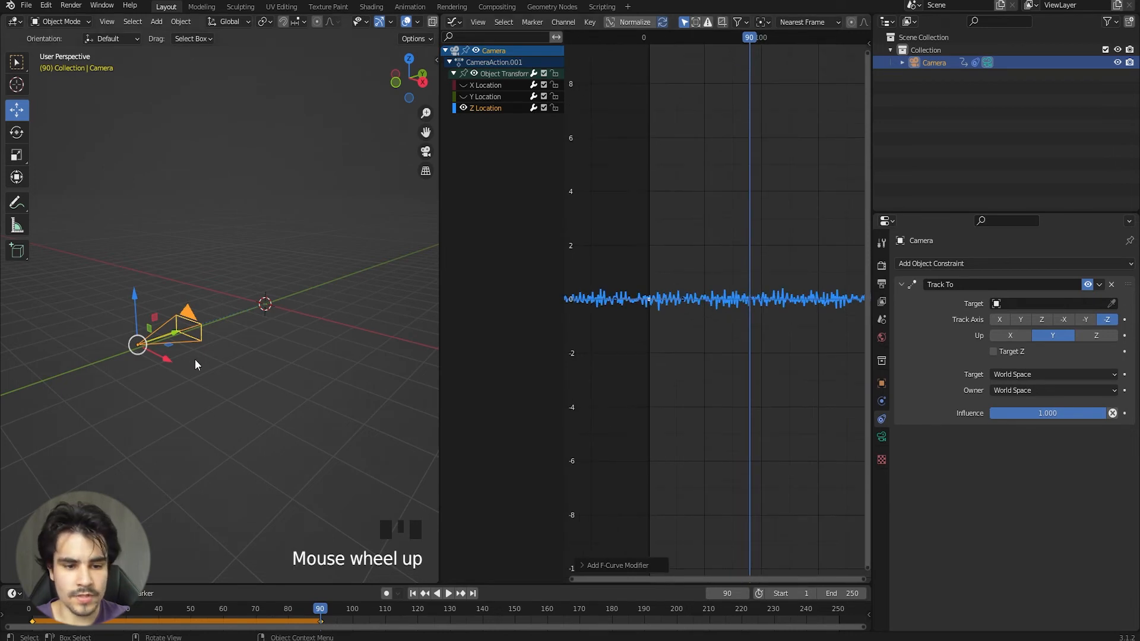
{"action": "left_click", "coordinate": [32, 613]}
{"action": "key", "text": "space"}
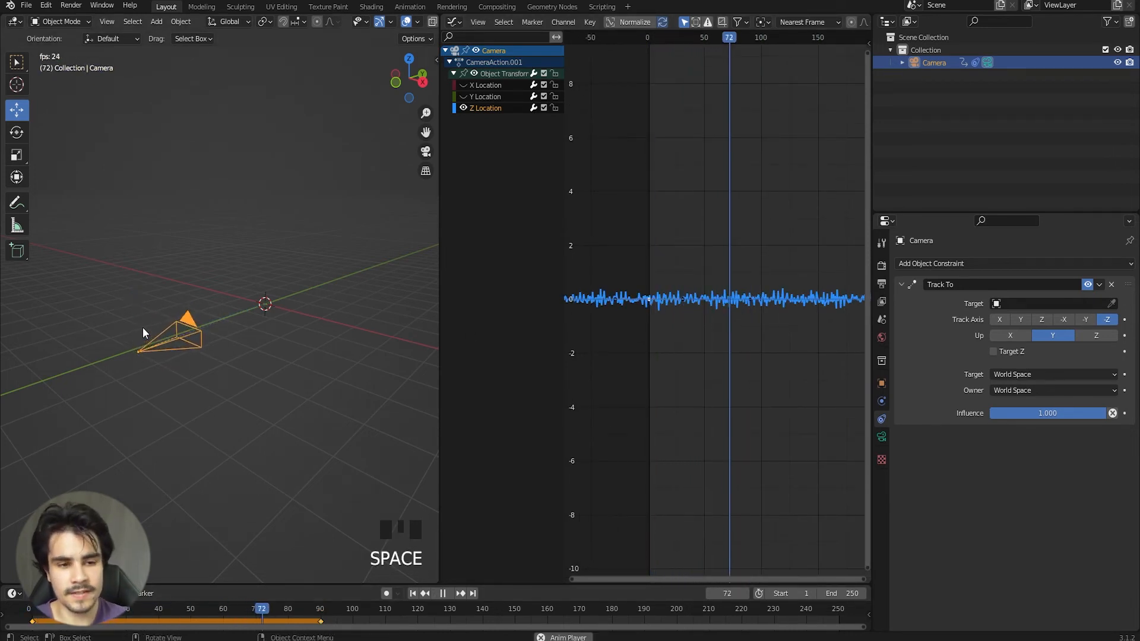
{"action": "key", "text": "space"}
Add a cube at the origin and scale it down to a small block in front of the camera.
{"action": "key", "text": "shift+a"}
{"action": "mouse_move", "coordinate": [294, 284]}
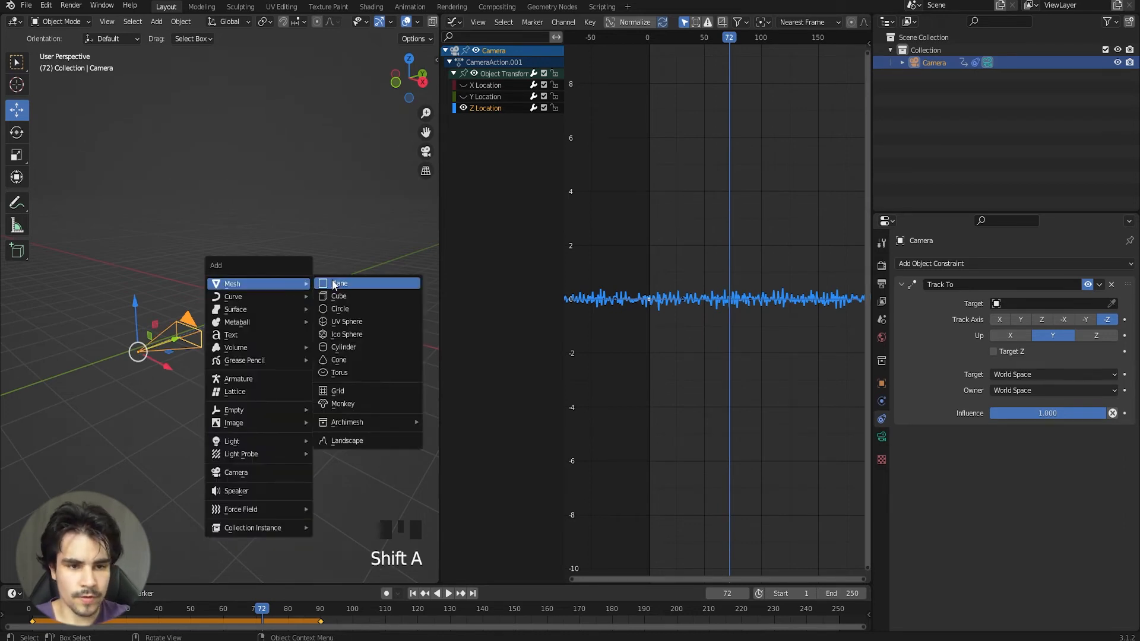
{"action": "left_click", "coordinate": [380, 296]}
{"action": "key", "text": "s"}
{"action": "left_click", "coordinate": [230, 298]}
Play the animation through the camera to examine how the shake looks on the cube.
{"action": "key", "text": "KP_0"}
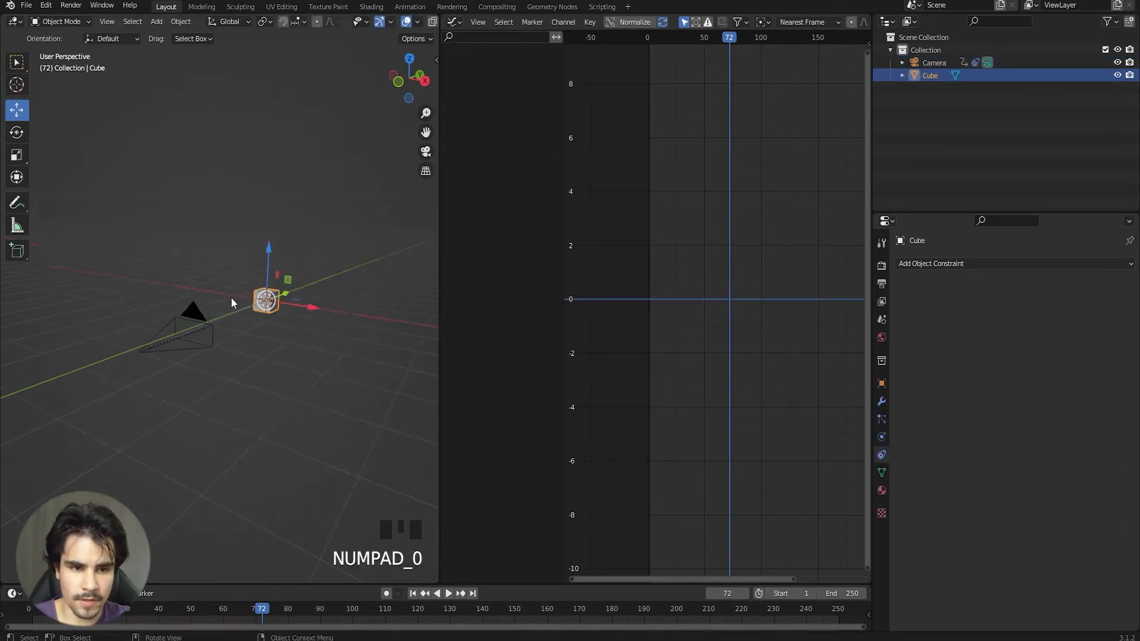
{"action": "key", "text": "space"}
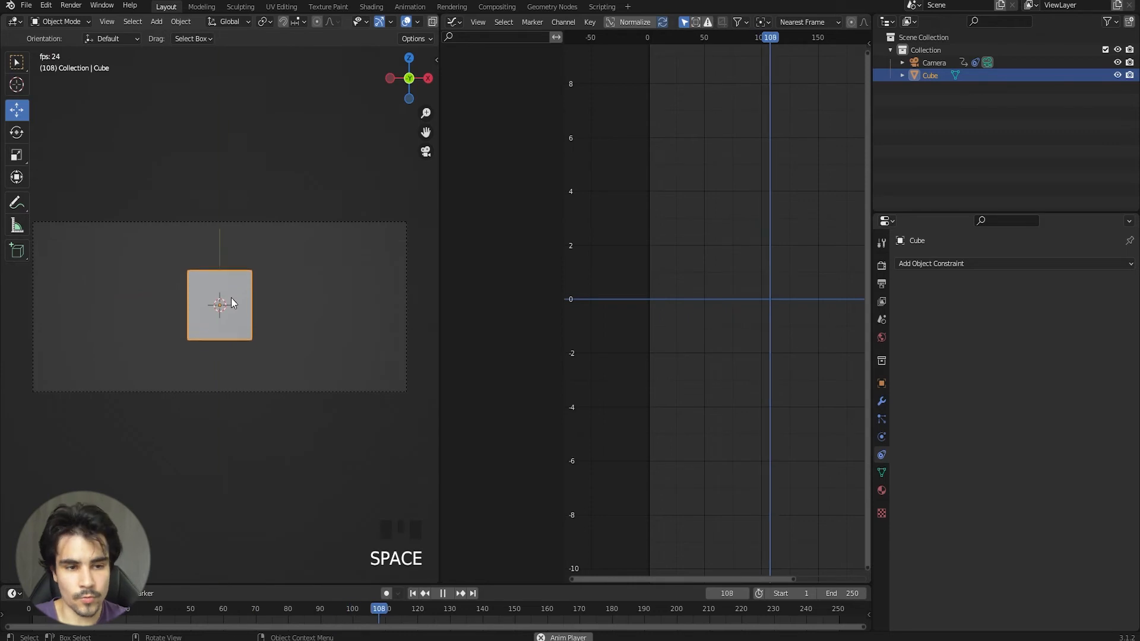
{"action": "key", "text": "space"}
Add a plane at the origin, scale it up as a floor, and lower it beneath the cube.
{"action": "key", "text": "KP_8"}
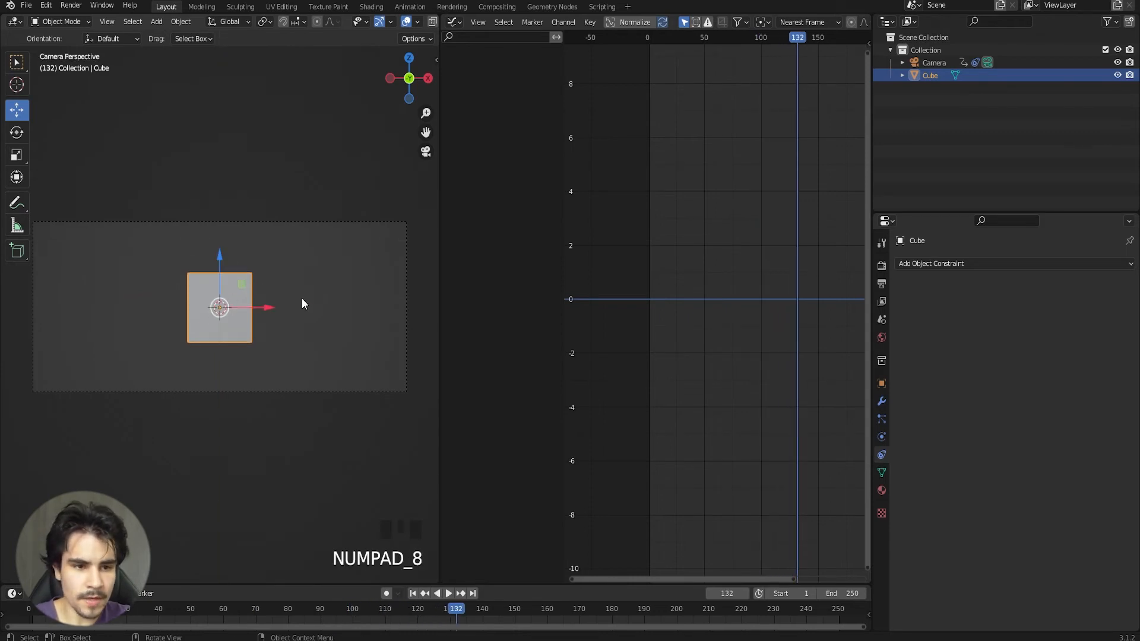
{"action": "key", "text": "KP_7"}
{"action": "key", "text": "shift+a"}
{"action": "mouse_move", "coordinate": [302, 298]}
{"action": "left_click", "coordinate": [349, 298]}
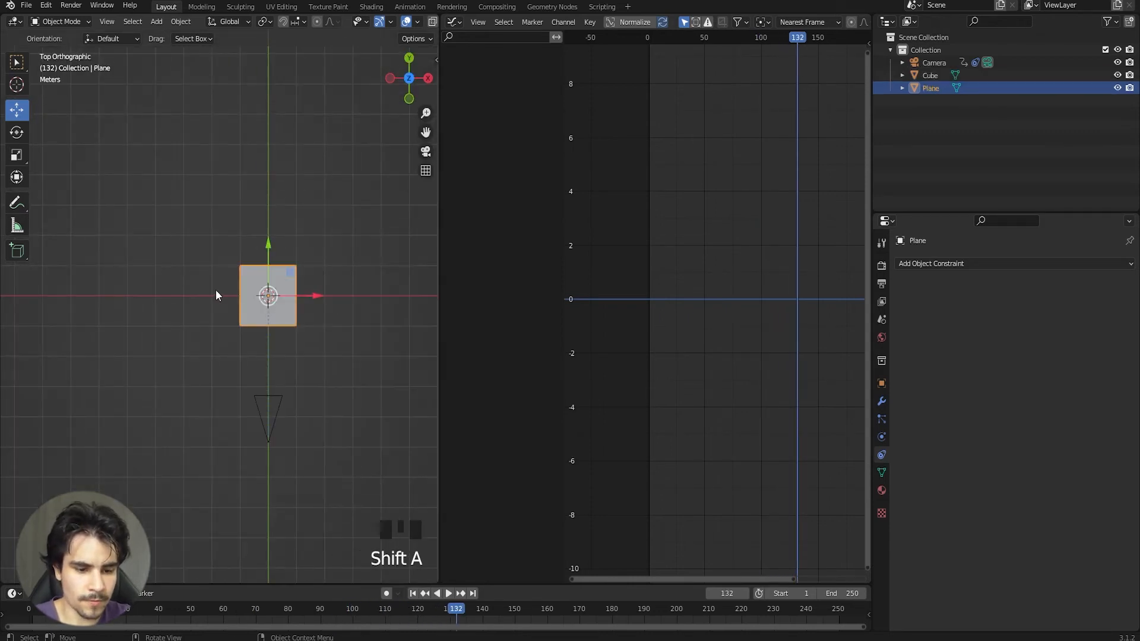
{"action": "key", "text": "s"}
{"action": "left_click", "coordinate": [177, 231]}
{"action": "key", "text": "KP_1"}
{"action": "left_click_drag", "start_coordinate": [270, 248], "coordinate": [265, 255]}
Play the animation in the camera view to check the shake against the cube and floor plane.
{"action": "key", "text": "KP_0"}
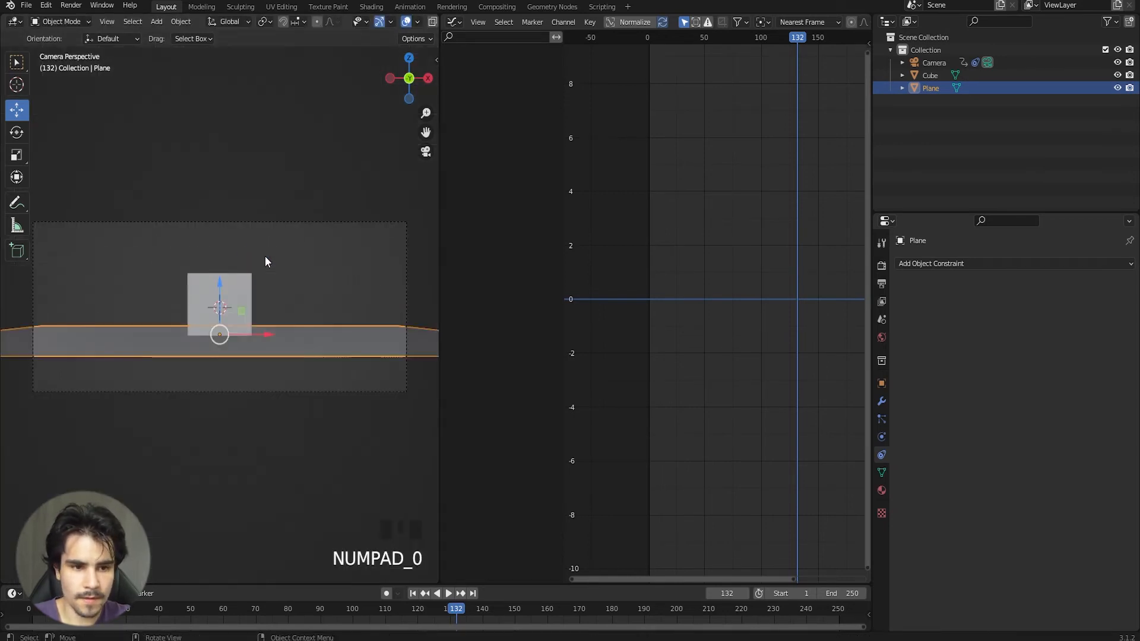
{"action": "key", "text": "space"}
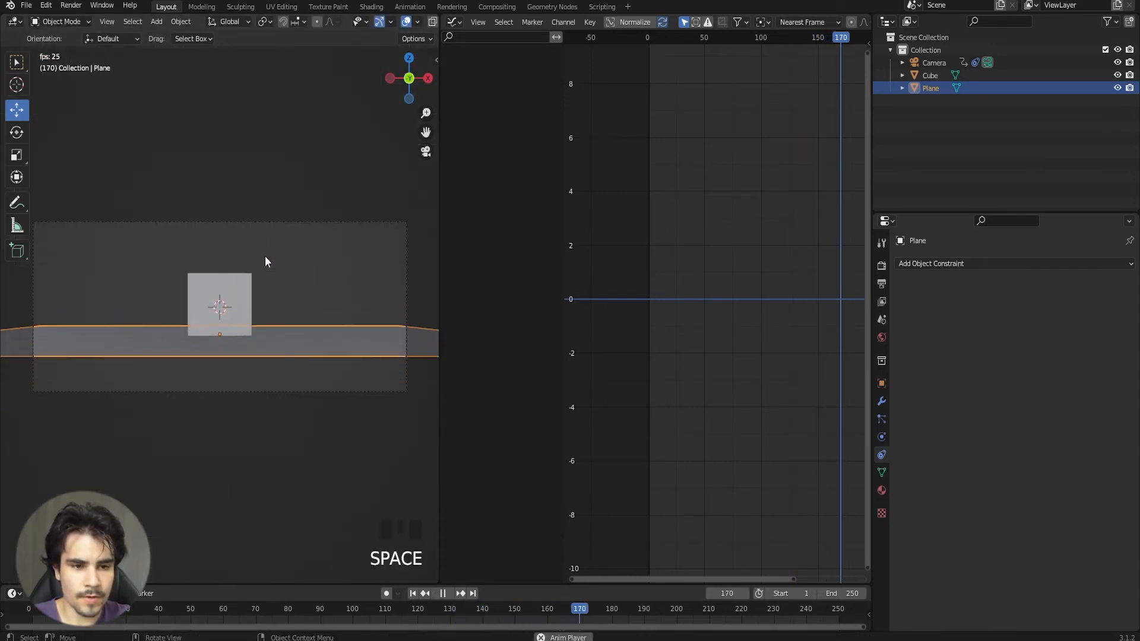
{"action": "key", "text": "space"}
Set the Noise modifier on the camera's Z Location curve to scale -1.9 and strength 0.2.
{"action": "left_click", "coordinate": [254, 226]}
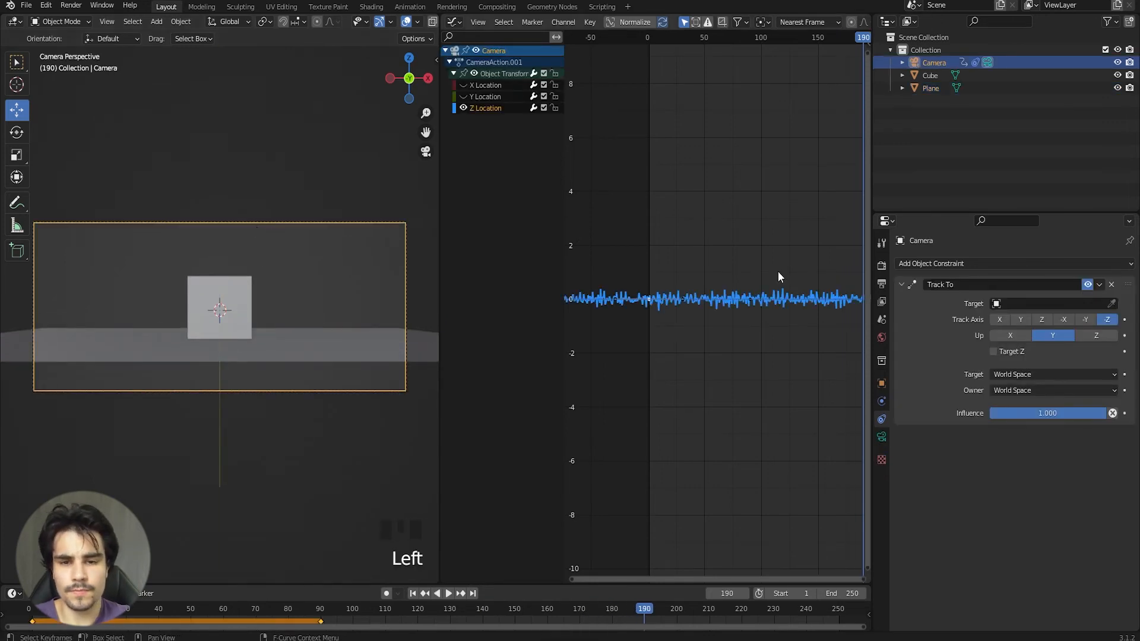
{"action": "scroll", "coordinate": [778, 272], "scroll_direction": "up", "scroll_amount": 4}
{"action": "key", "text": "n"}
{"action": "scroll", "coordinate": [749, 108], "scroll_direction": "up", "scroll_amount": 1}
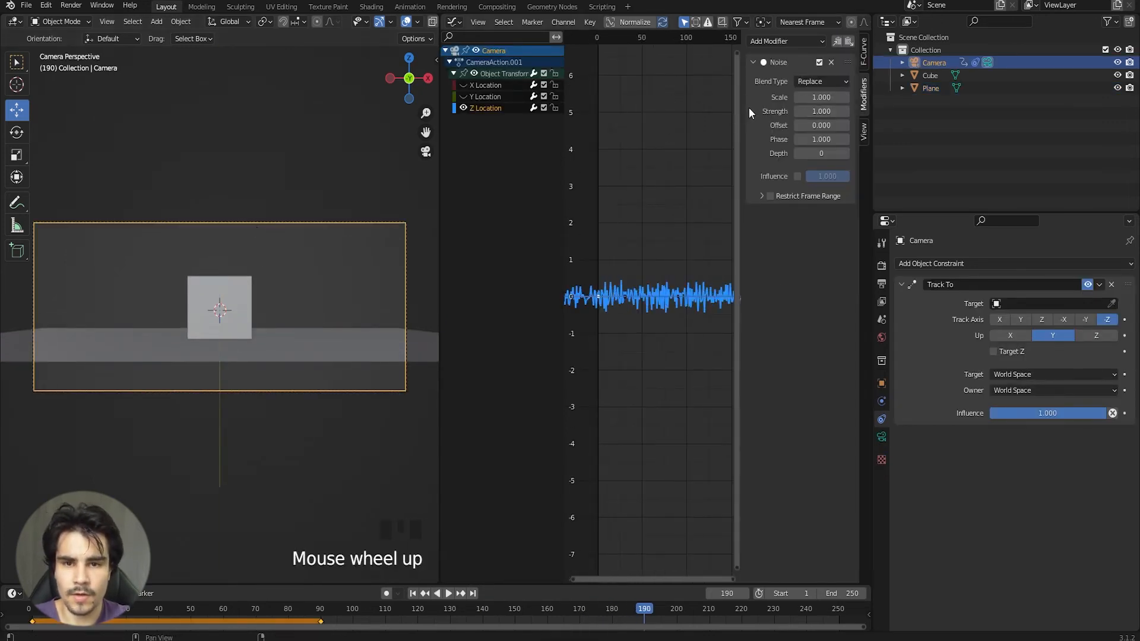
{"action": "scroll", "coordinate": [647, 178], "scroll_direction": "down", "scroll_amount": 1}
{"action": "scroll", "coordinate": [626, 273], "scroll_direction": "up", "scroll_amount": 3}
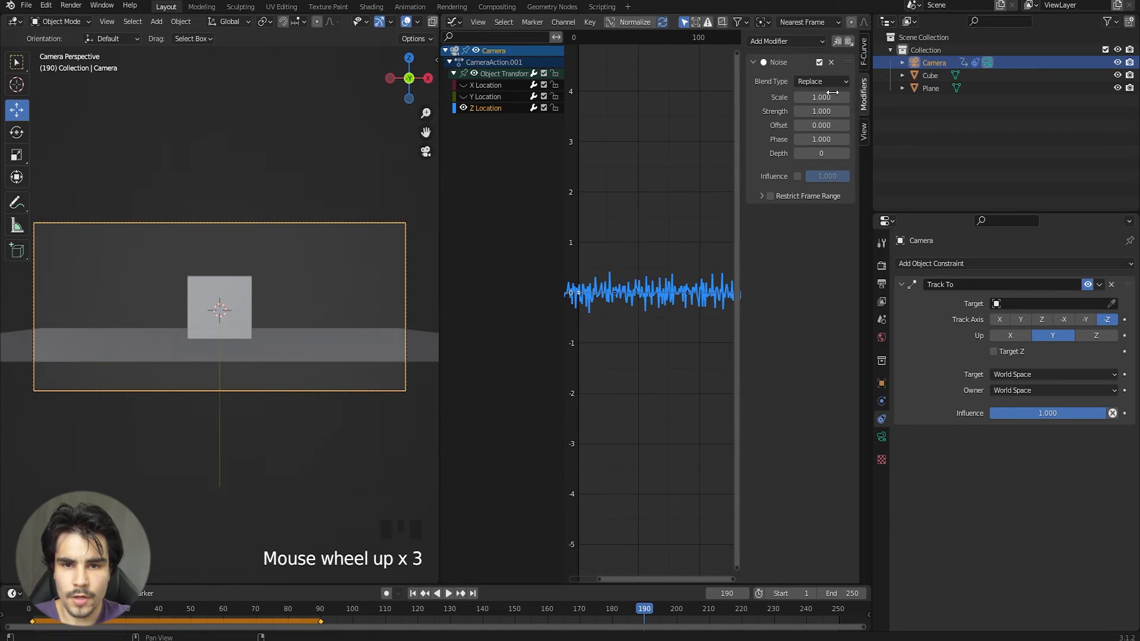
{"action": "left_click_drag", "start_coordinate": [825, 97], "coordinate": [742, 97]}
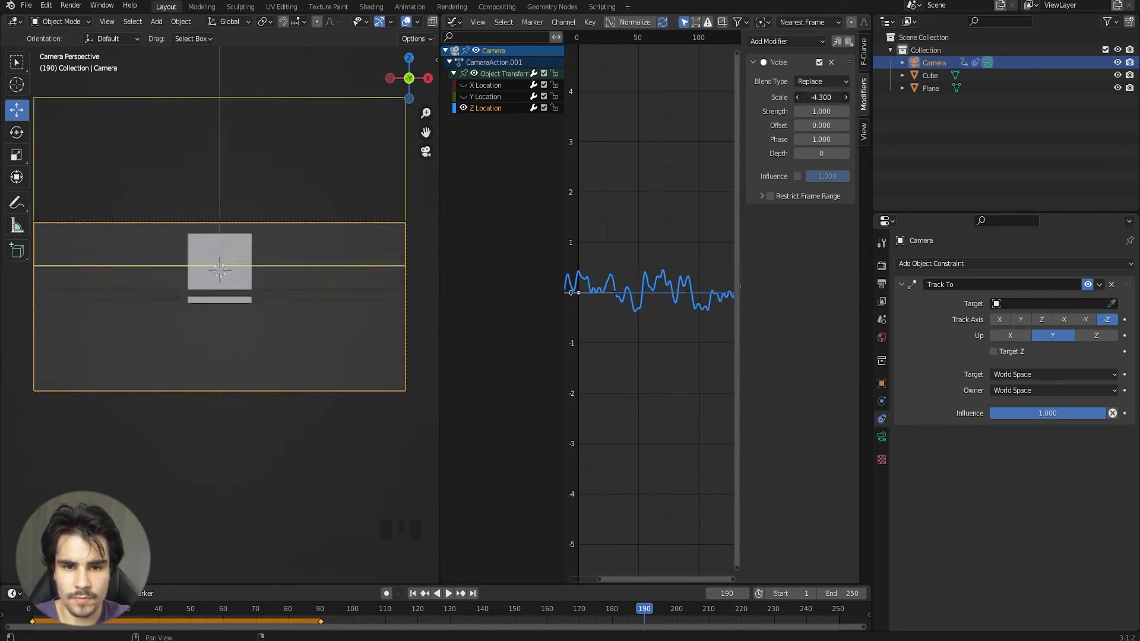
{"action": "left_click_drag", "start_coordinate": [821, 97], "coordinate": [787, 111]}
Play the animation from the start to check the softened camera shake.
{"action": "left_click", "coordinate": [412, 593]}
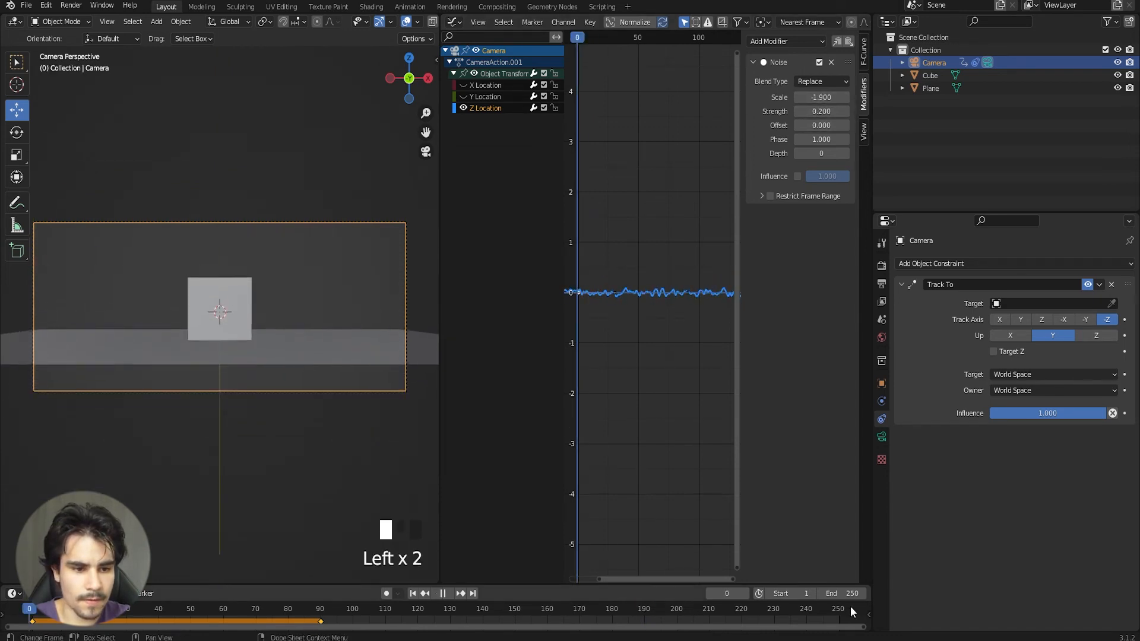
{"action": "key", "text": "space"}
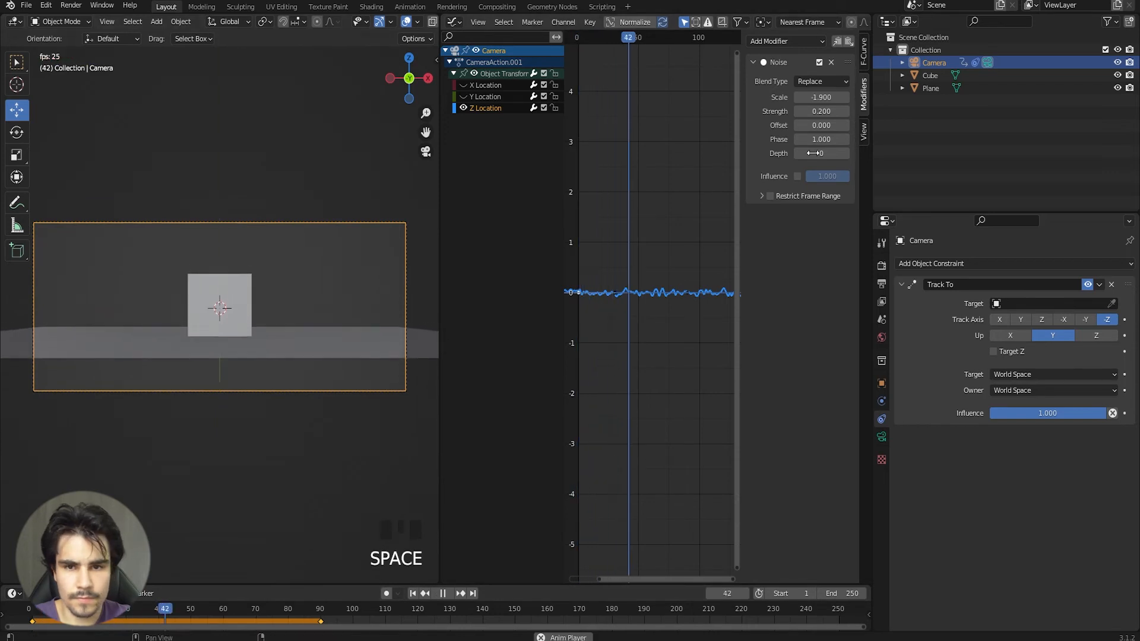
{"action": "key", "text": "space"}
Set the Noise scale on the camera's Z Location curve to -5 and play the animation from frame 0.
{"action": "left_click", "coordinate": [821, 97]}
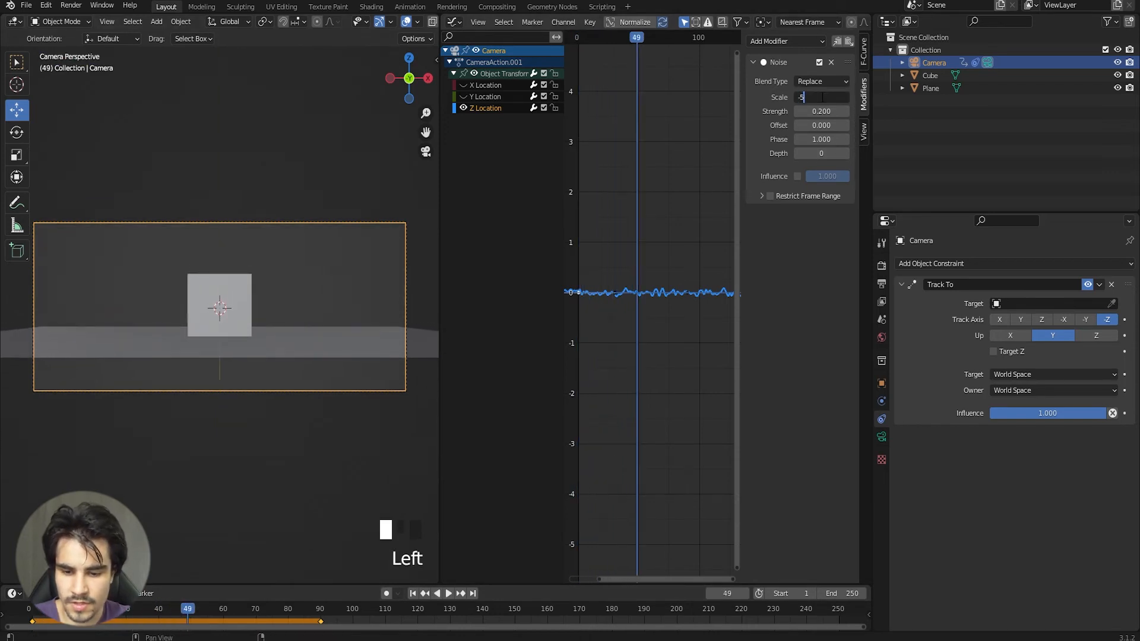
{"action": "key", "text": "Return"}
{"action": "left_click", "coordinate": [29, 611]}
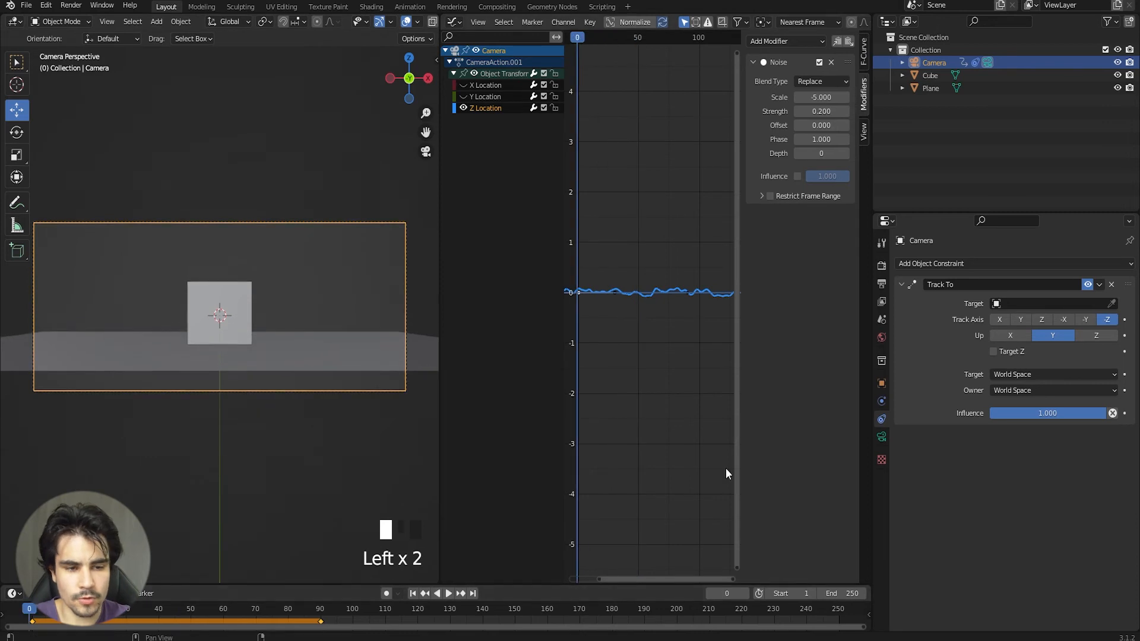
{"action": "key", "text": "space"}
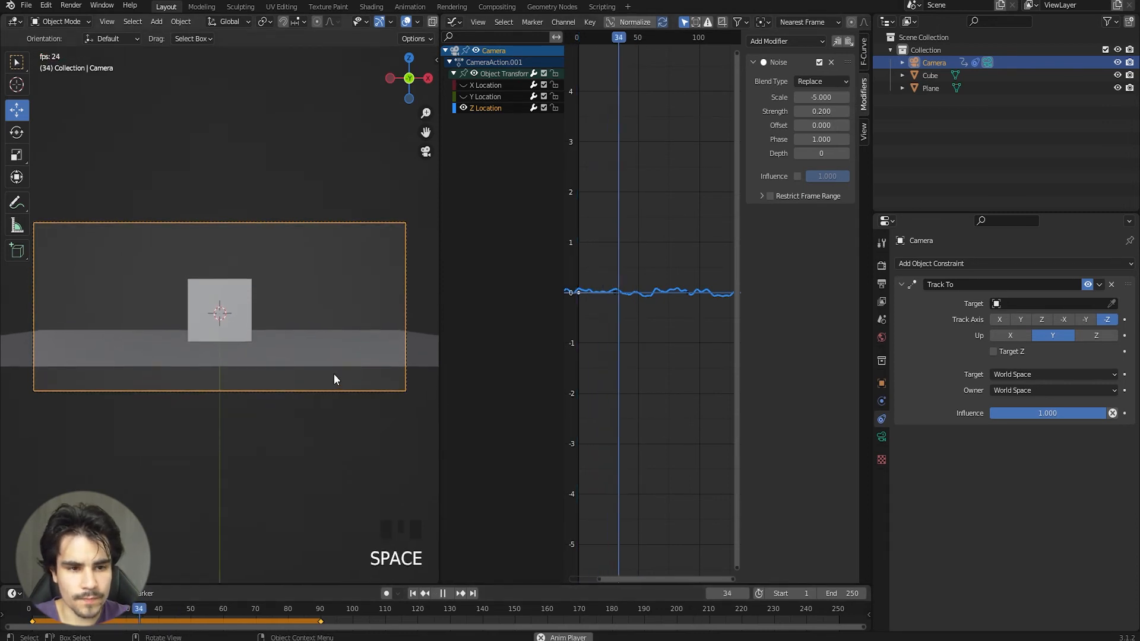
{"action": "key", "text": "space"}
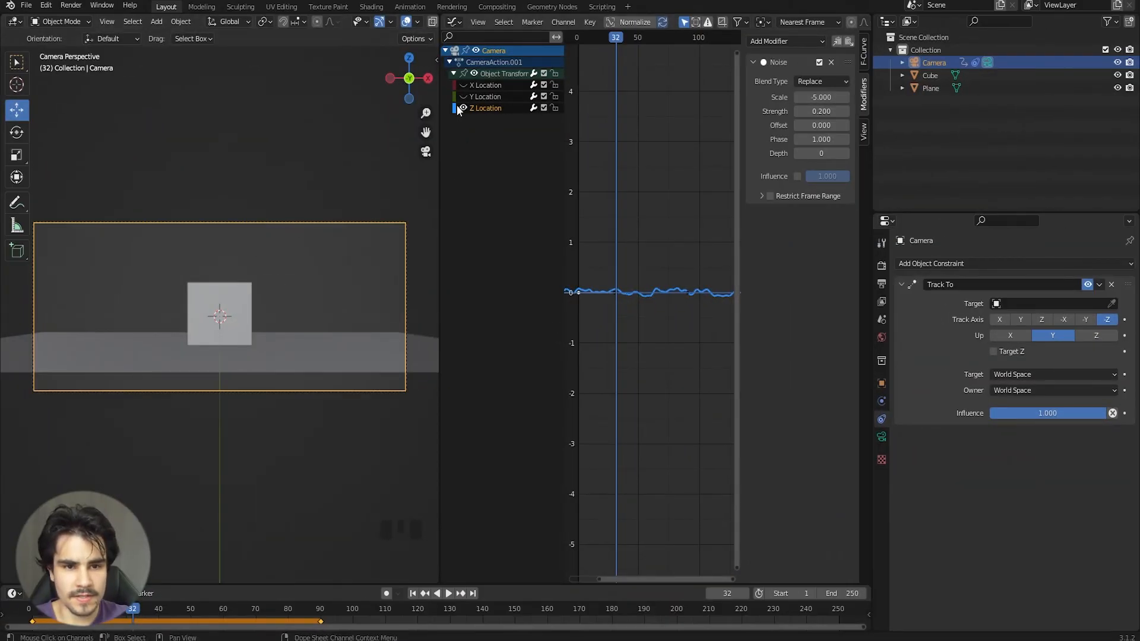
Show the camera's Y Location curve, add a Noise modifier to it, and set the scale to -5.
{"action": "left_click", "coordinate": [463, 96]}
{"action": "left_click", "coordinate": [486, 96]}
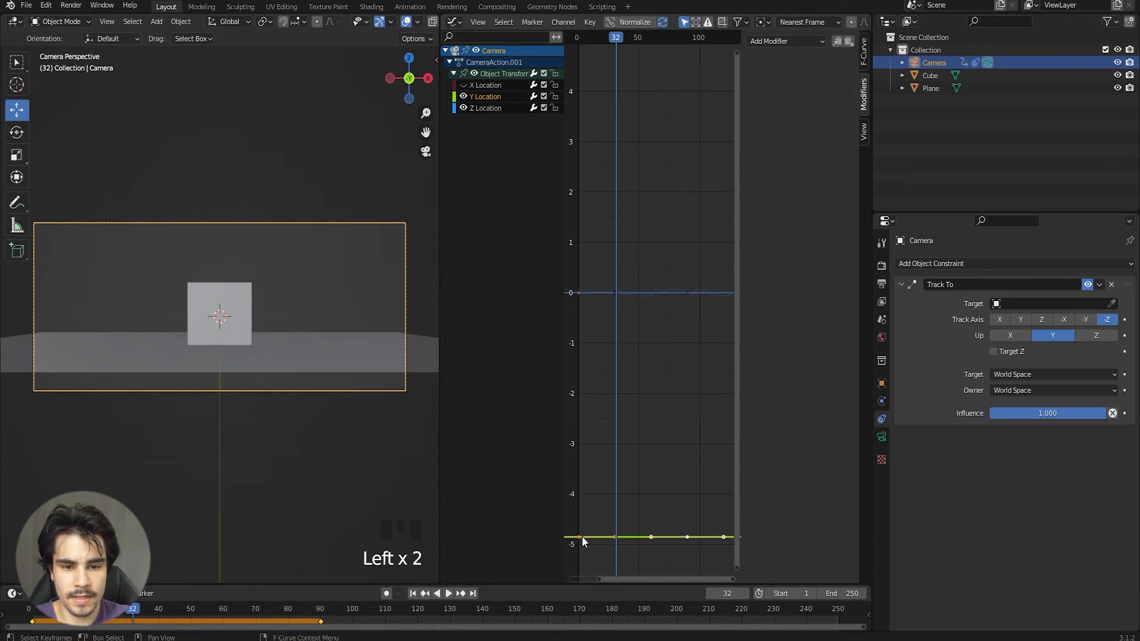
{"action": "key", "text": "n"}
{"action": "key", "text": "n"}
{"action": "key", "text": "n"}
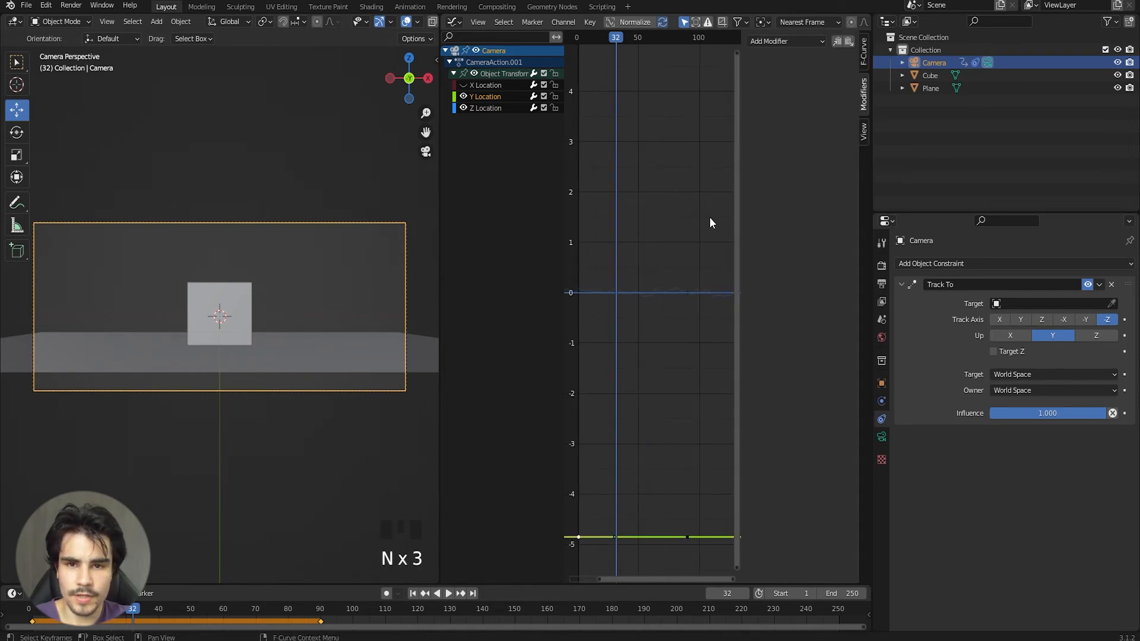
{"action": "left_click", "coordinate": [768, 41]}
{"action": "left_click", "coordinate": [767, 112]}
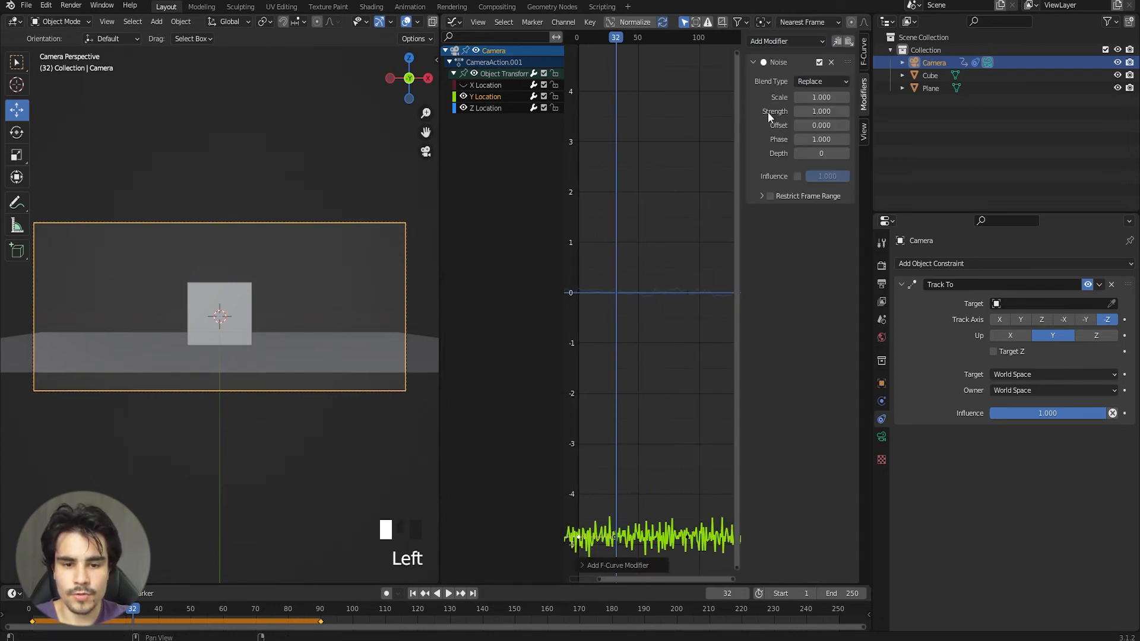
{"action": "left_click", "coordinate": [804, 93]}
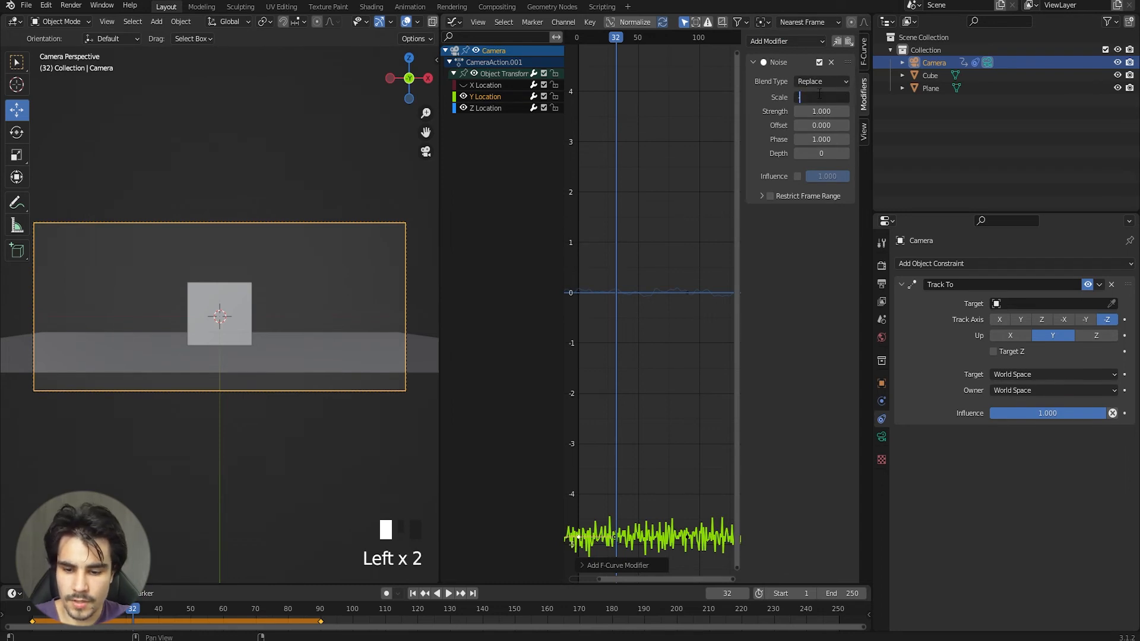
{"action": "type", "text": "5"}
{"action": "key", "text": "Return"}
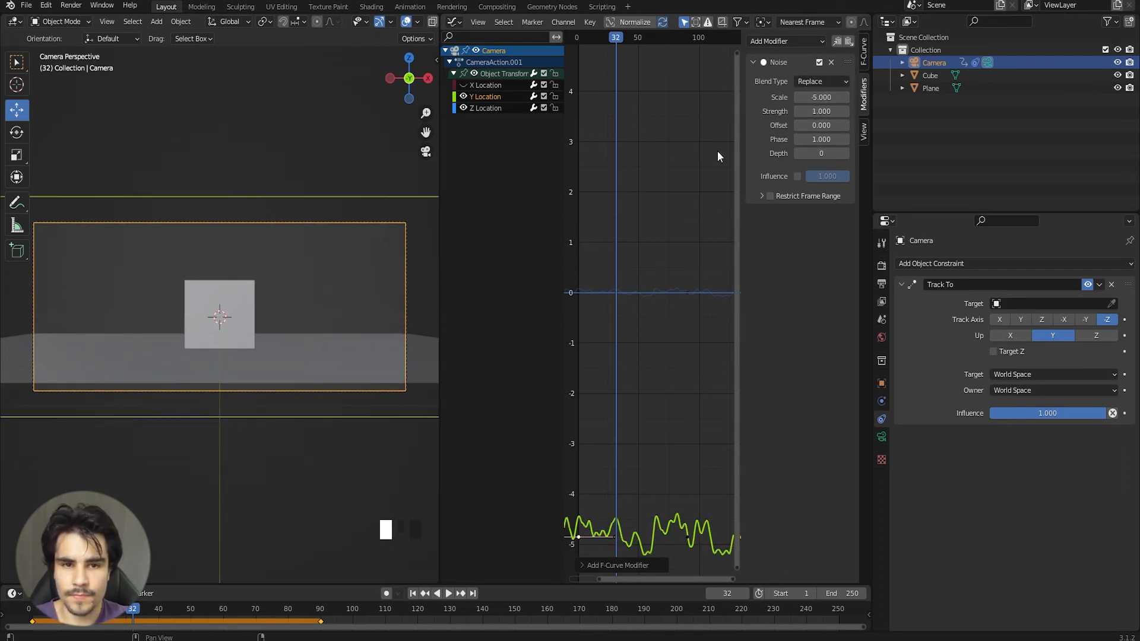
Set the Noise strength on the camera's Y Location curve to 0.2.
{"action": "left_click", "coordinate": [483, 107]}
{"action": "left_click", "coordinate": [497, 96]}
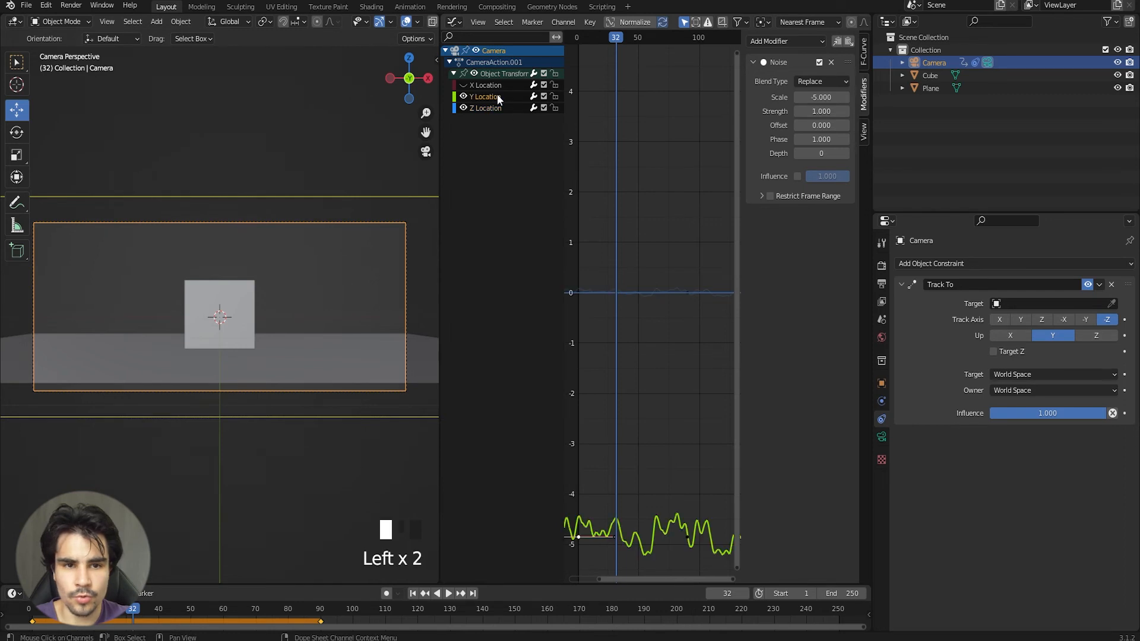
{"action": "left_click", "coordinate": [817, 111]}
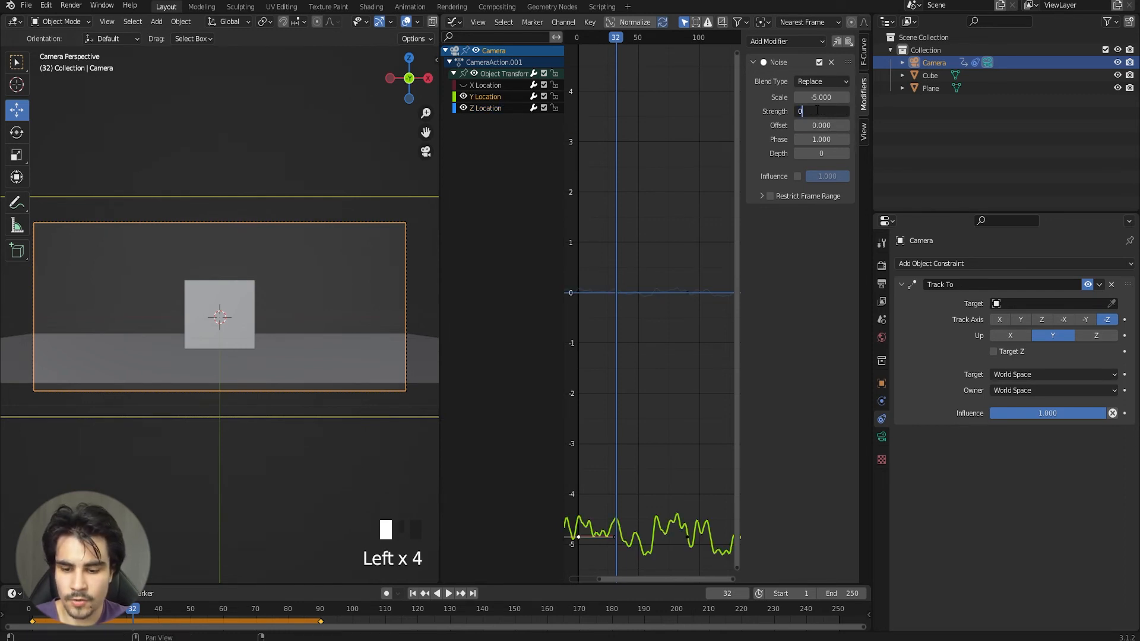
{"action": "key", "text": "Return"}
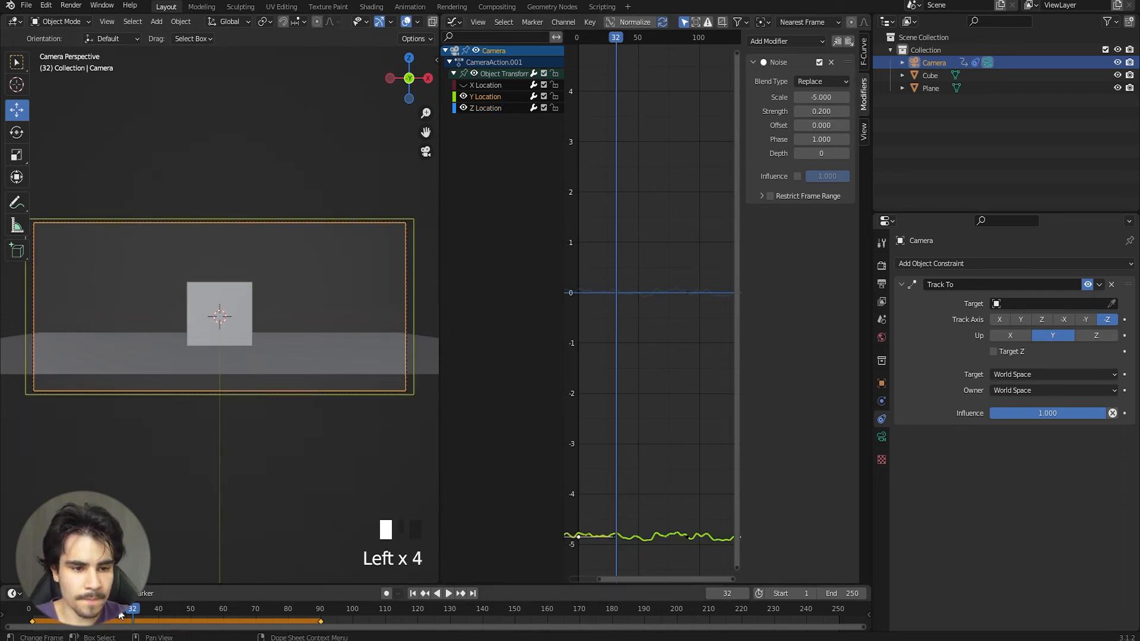
Play the animation from the start to check the Y-axis shake, and look at the camera from outside its view.
{"action": "left_click_drag", "start_coordinate": [120, 615], "coordinate": [28, 614]}
{"action": "key", "text": "space"}
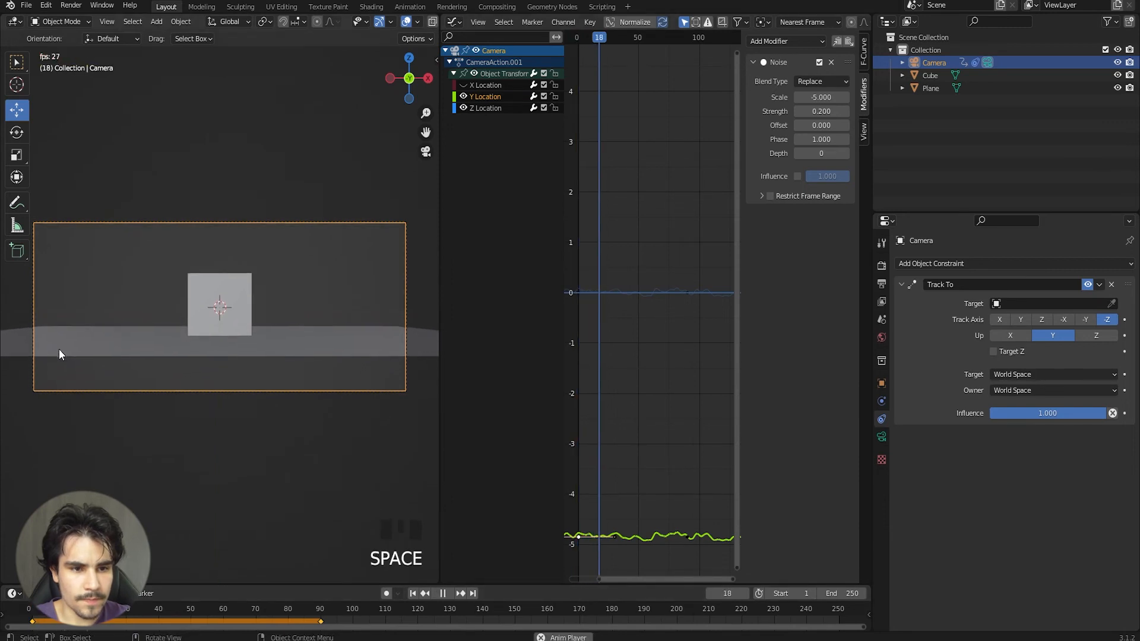
{"action": "key", "text": "space"}
{"action": "middle_click_drag", "start_coordinate": [59, 349], "coordinate": [181, 263]}
{"action": "scroll", "coordinate": [152, 273], "scroll_direction": "down", "scroll_amount": 3}
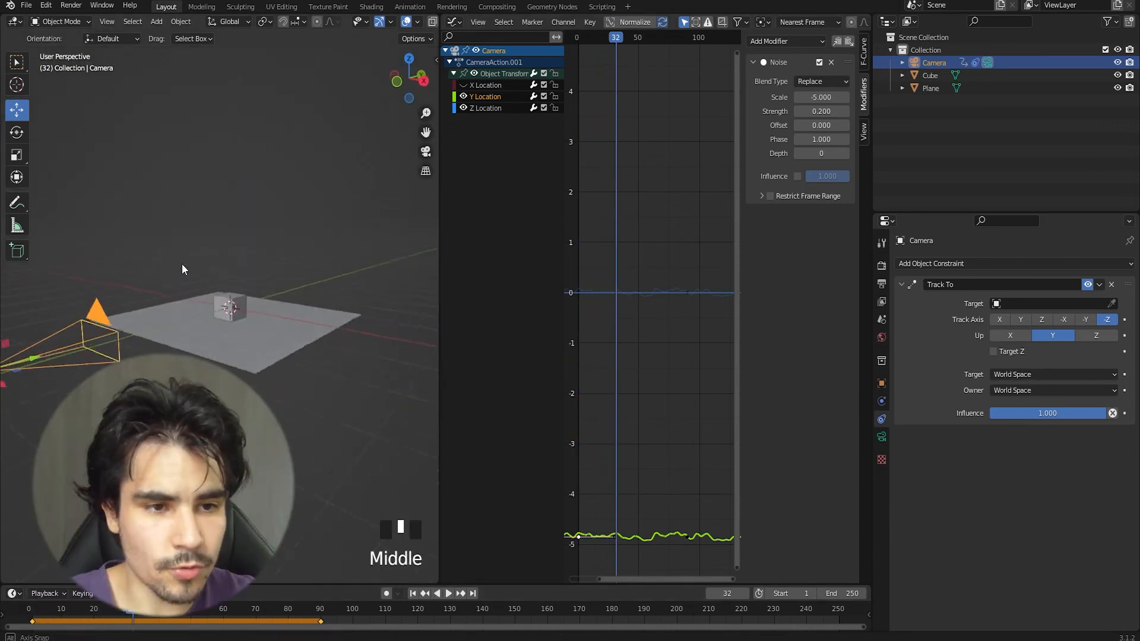
Undo the Noise strength change on the Y Location curve and play the animation through the camera.
{"action": "key", "text": "ctrl+z"}
{"action": "key", "text": "KP_0"}
{"action": "key", "text": "space"}
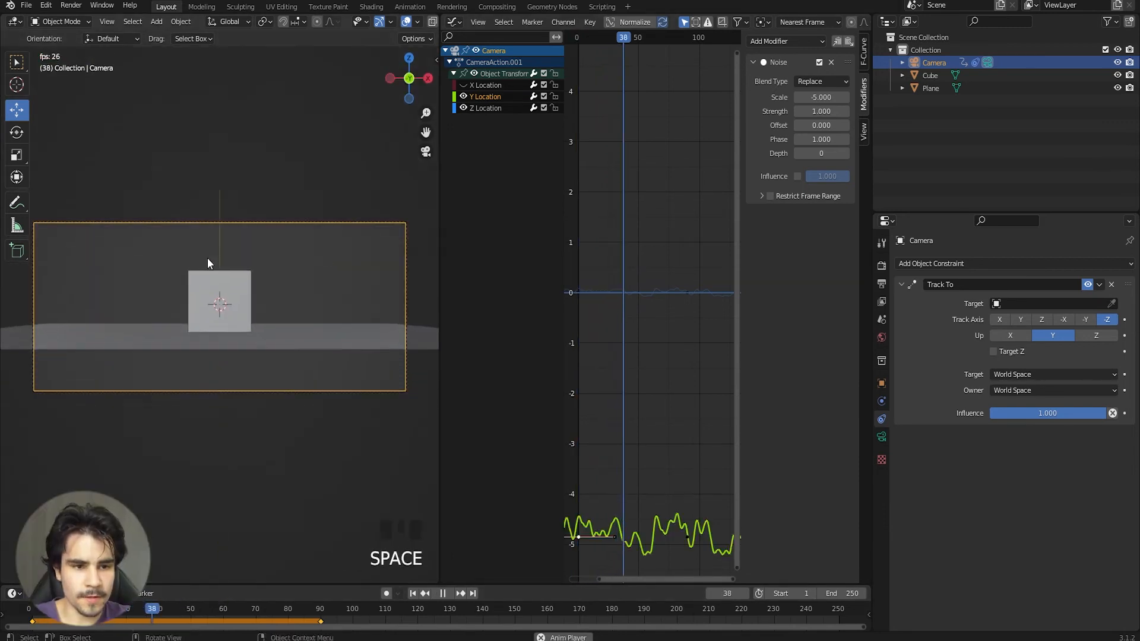
{"action": "key", "text": "space"}
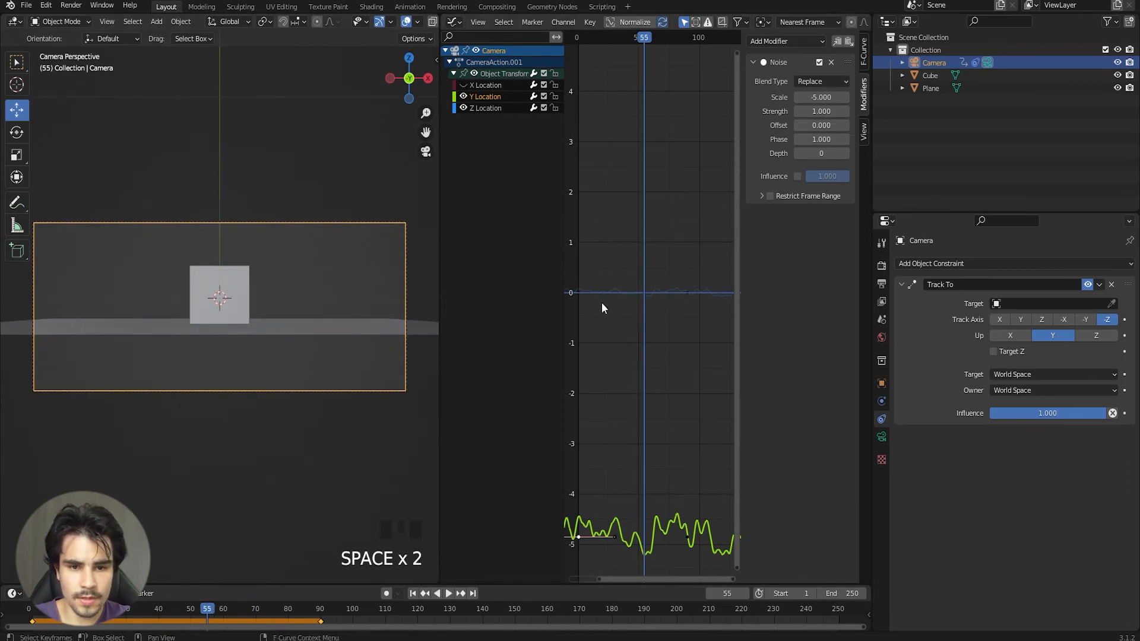
Remove the Noise modifier from the Y Location curve and show only the camera's X Location curve.
{"action": "left_click", "coordinate": [831, 62]}
{"action": "left_click", "coordinate": [472, 93]}
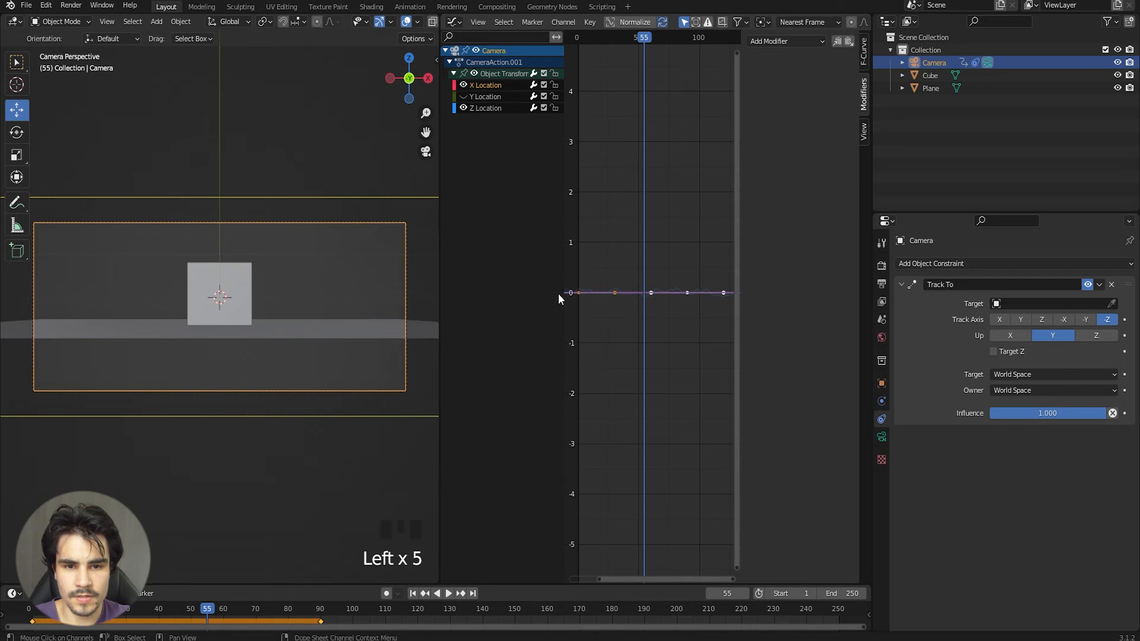
{"action": "left_click", "coordinate": [578, 293]}
{"action": "left_click", "coordinate": [580, 296]}
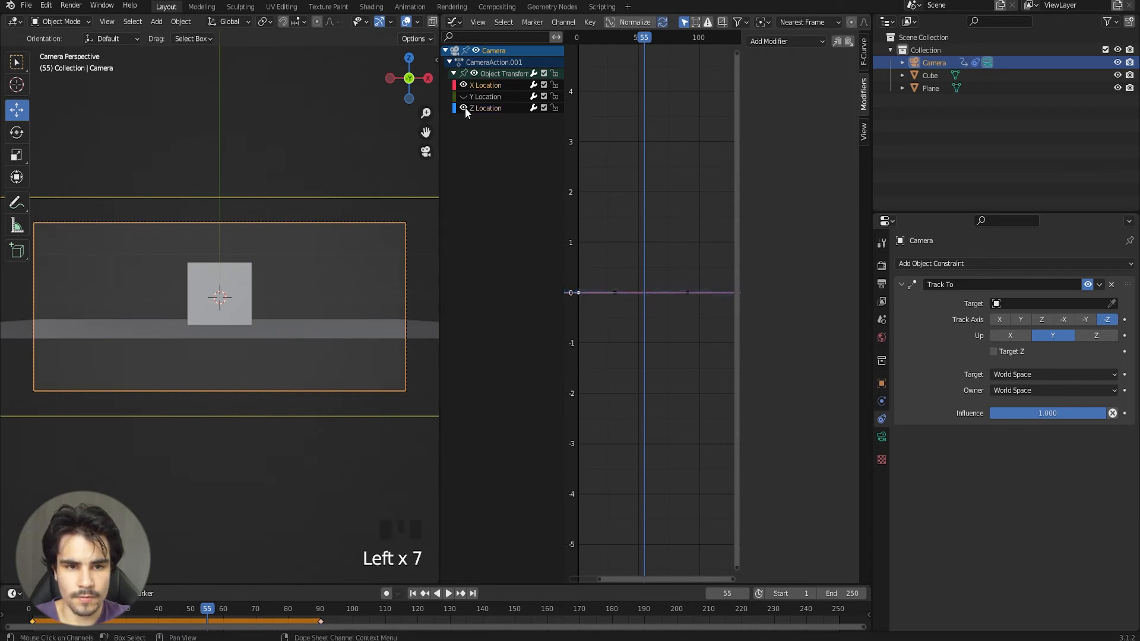
{"action": "left_click", "coordinate": [583, 302]}
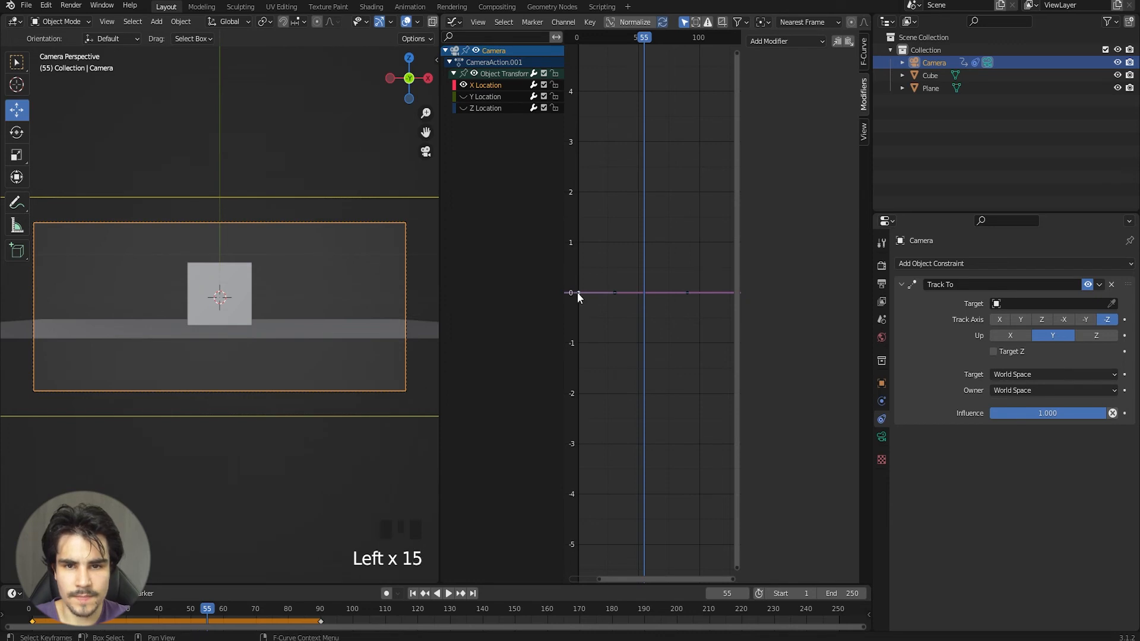
Add a Noise modifier to the camera's X Location curve with scale -5 and strength 0.2.
{"action": "left_click_drag", "start_coordinate": [787, 45], "coordinate": [776, 98]}
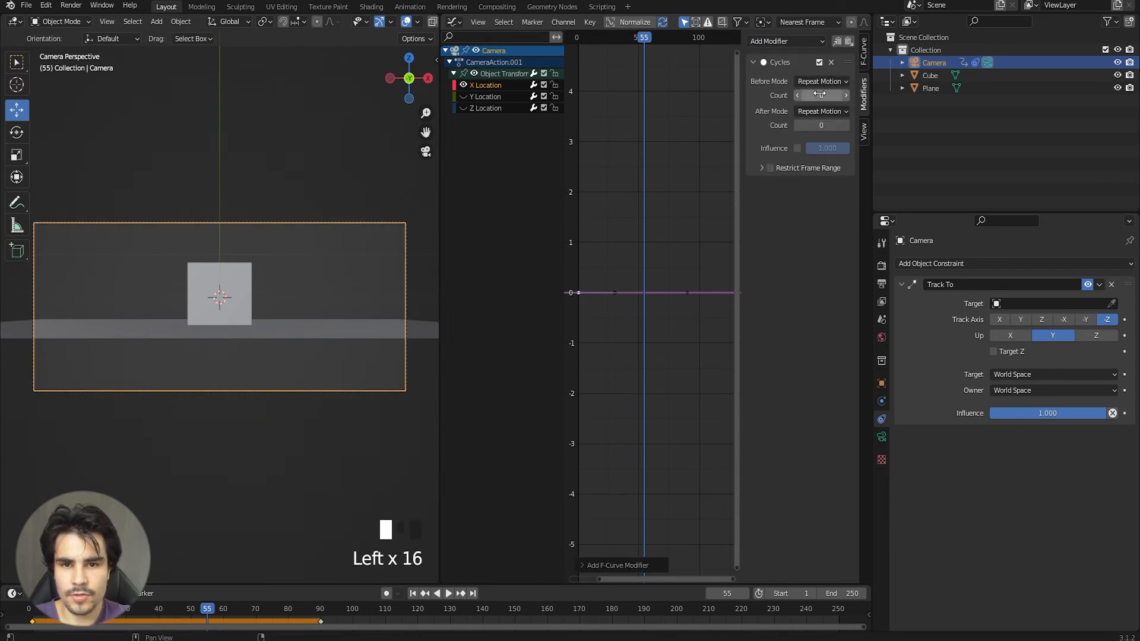
{"action": "left_click", "coordinate": [831, 62]}
{"action": "left_click_drag", "start_coordinate": [805, 45], "coordinate": [778, 109]}
{"action": "left_click", "coordinate": [822, 97]}
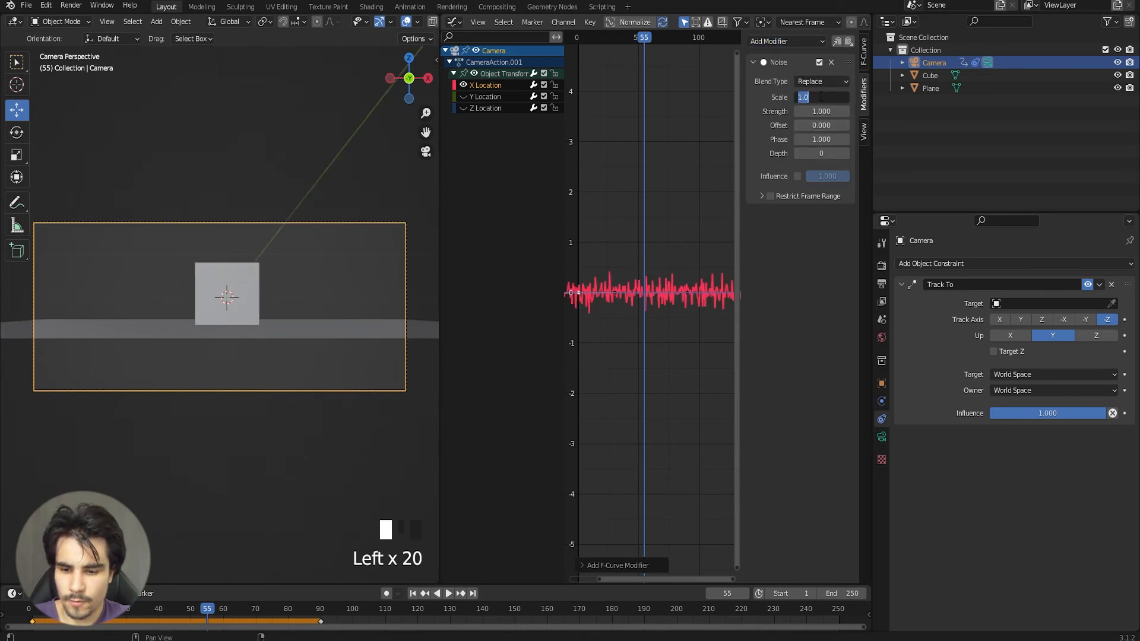
{"action": "type", "text": "-5"}
{"action": "key", "text": "Return"}
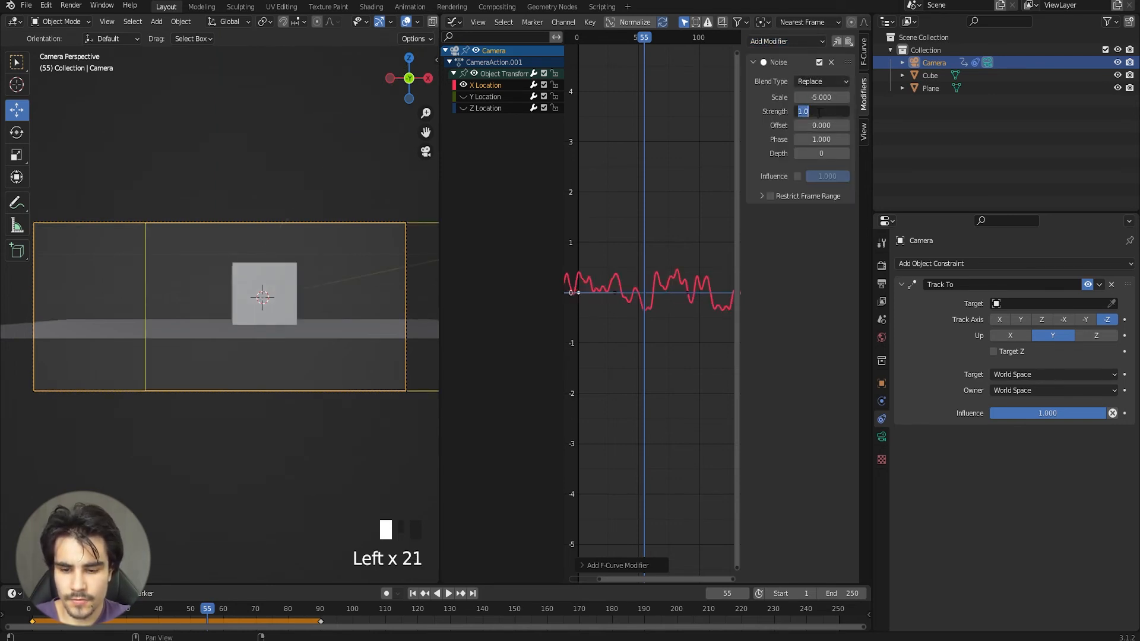
{"action": "left_click", "coordinate": [819, 112]}
{"action": "type", "text": "0.2"}
{"action": "key", "text": "Return"}
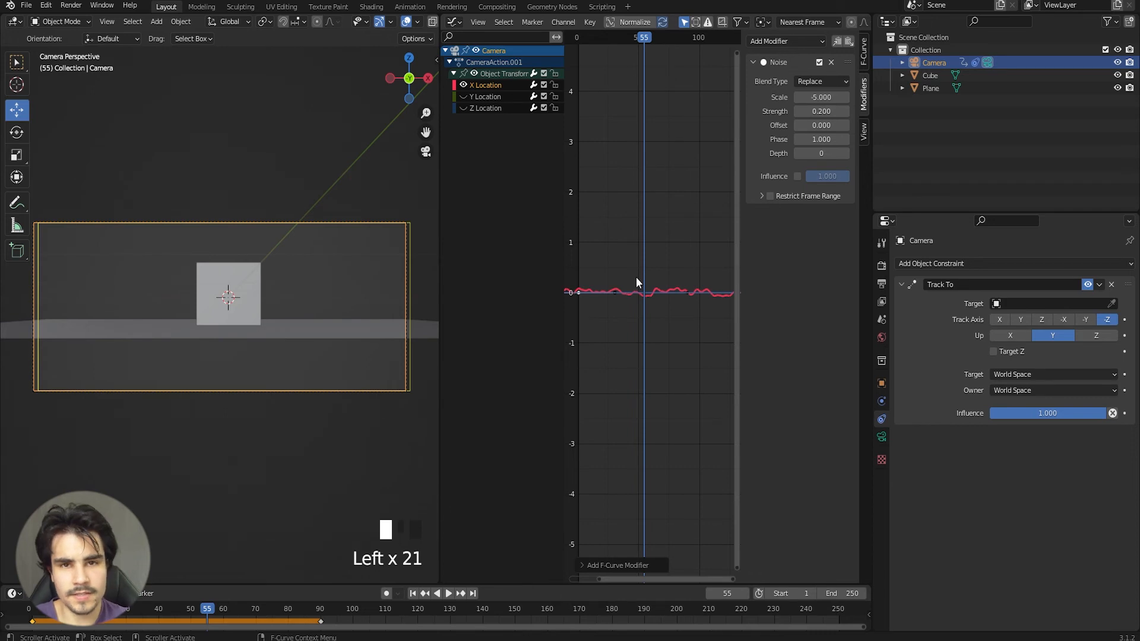
Return to frame 0, set the X Location Noise offset to 110.5, and play the animation.
{"action": "left_click", "coordinate": [29, 609]}
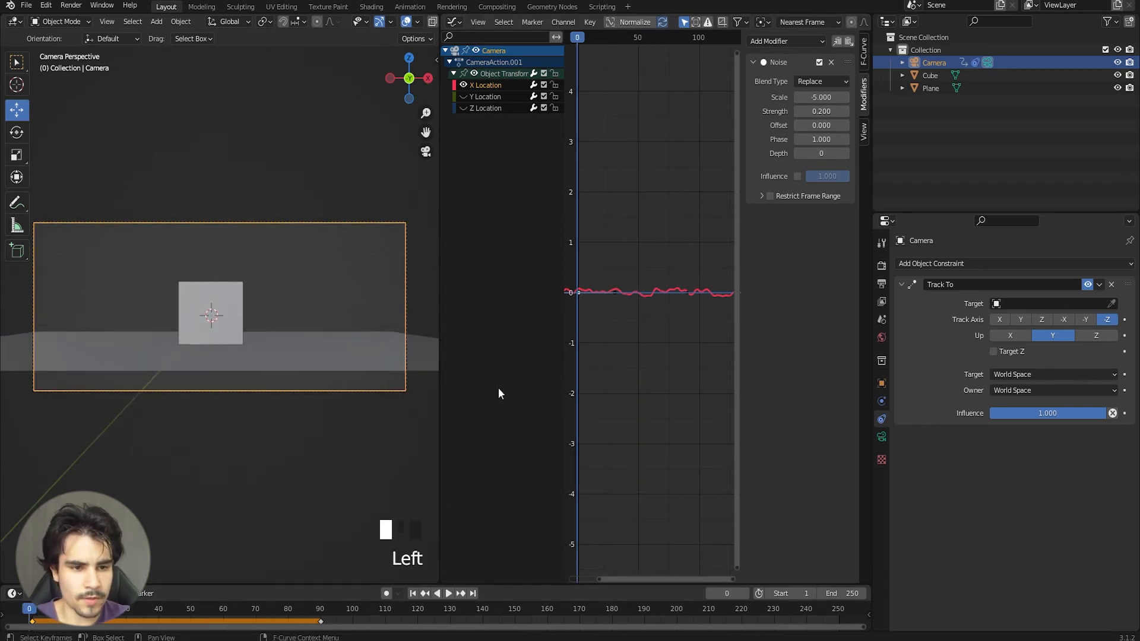
{"action": "key", "text": "space"}
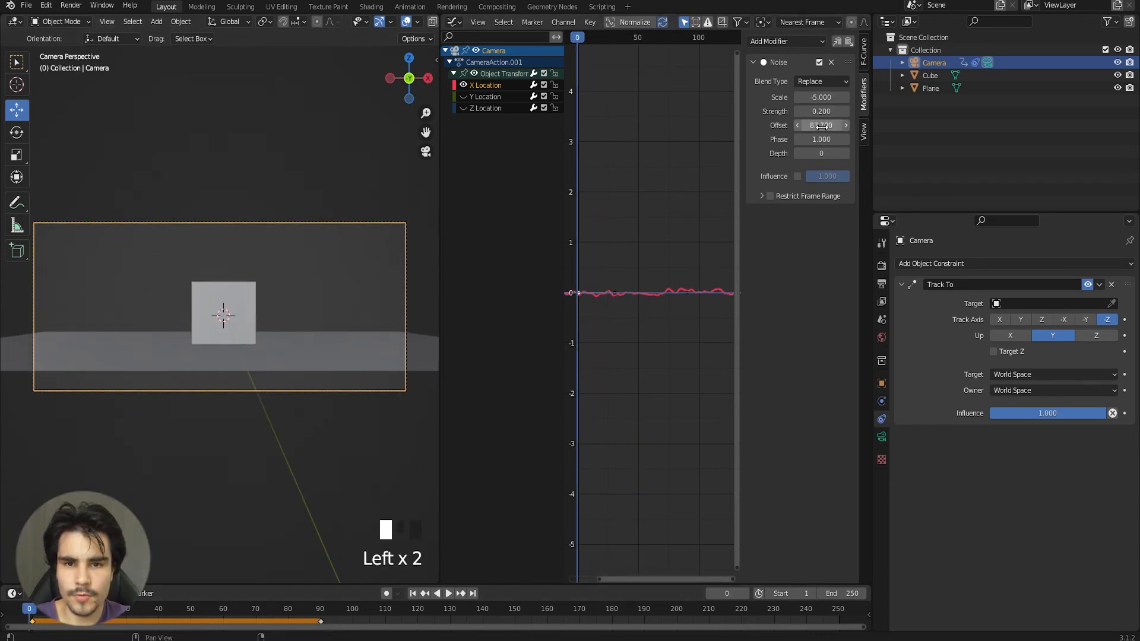
{"action": "left_click_drag", "start_coordinate": [822, 125], "coordinate": [855, 125]}
{"action": "key", "text": "space"}
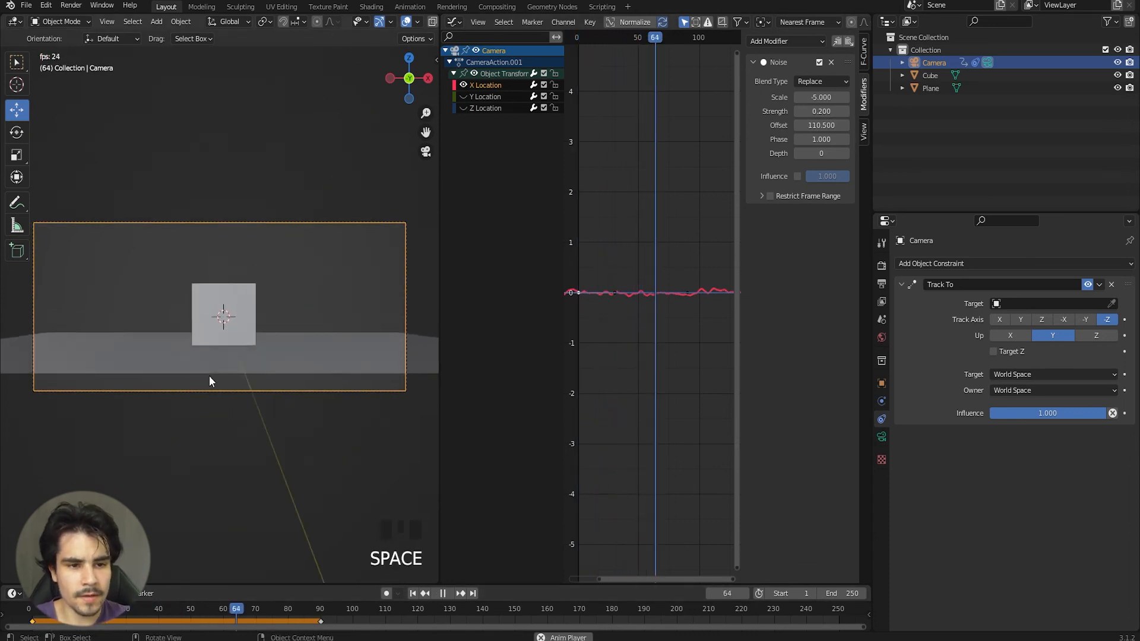
{"action": "key", "text": "space"}
Set the X Location Noise offset to 1, and reset it to 0.
{"action": "left_click", "coordinate": [827, 125]}
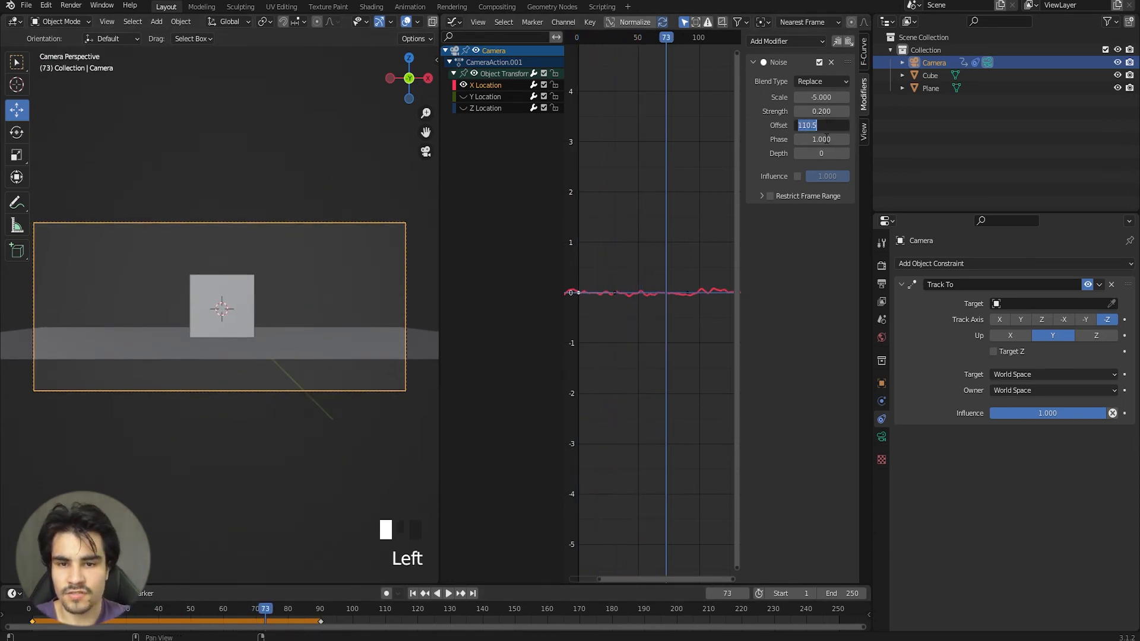
{"action": "type", "text": "1"}
{"action": "key", "text": "Return"}
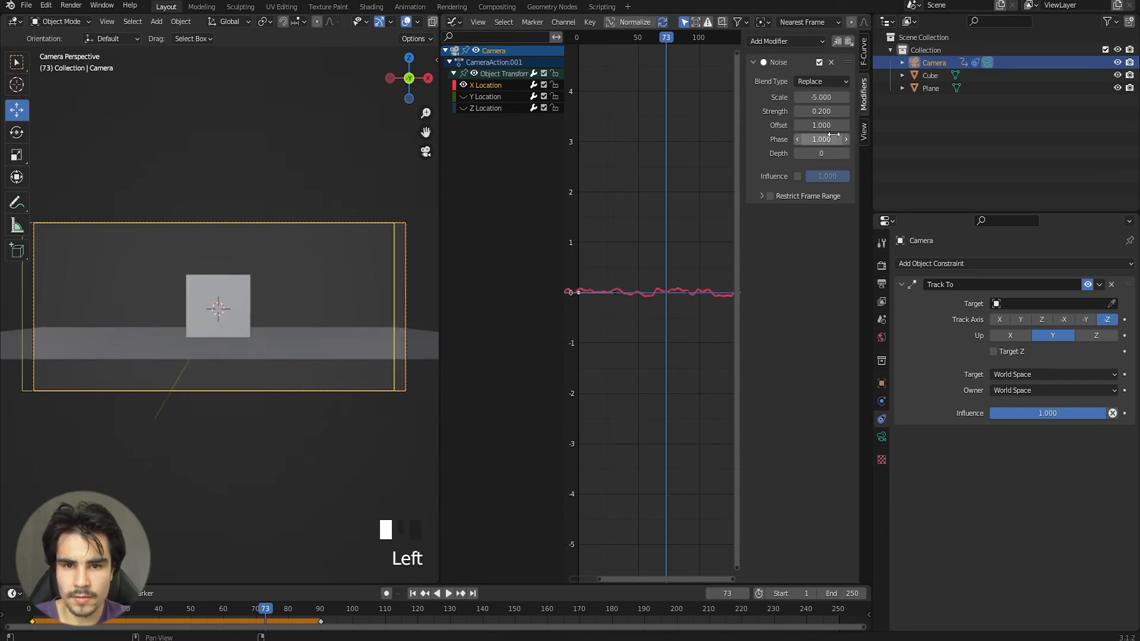
{"action": "left_click", "coordinate": [823, 129]}
{"action": "key", "text": "BackSpace"}
{"action": "key", "text": "BackSpace"}
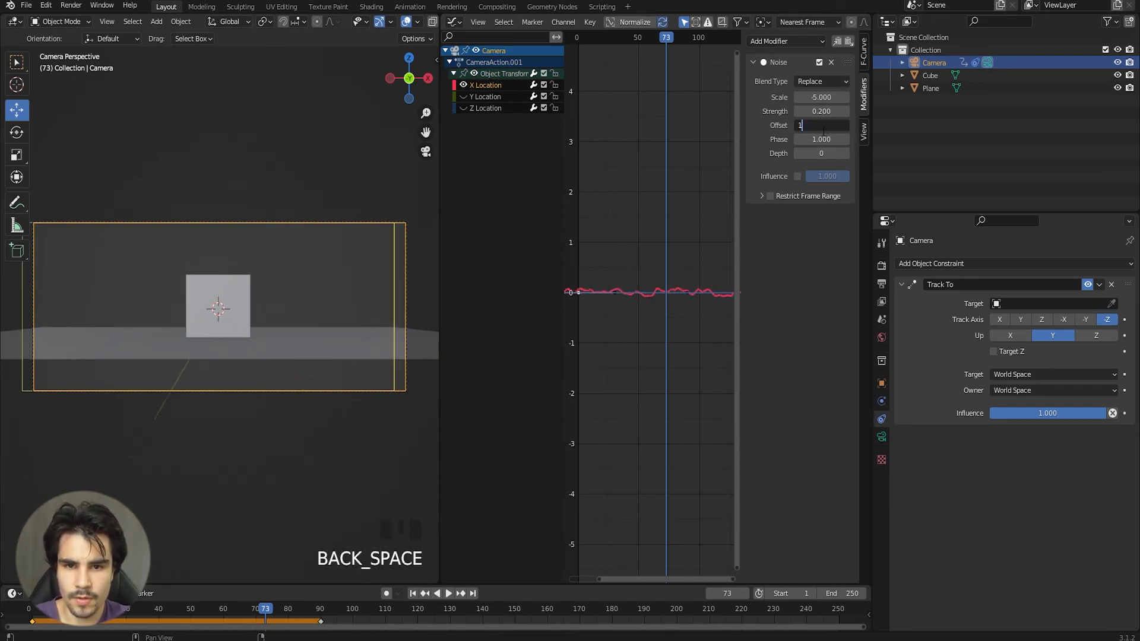
Play the animation from frame 0 to check the camera shake without a Noise offset.
{"action": "left_click", "coordinate": [29, 610]}
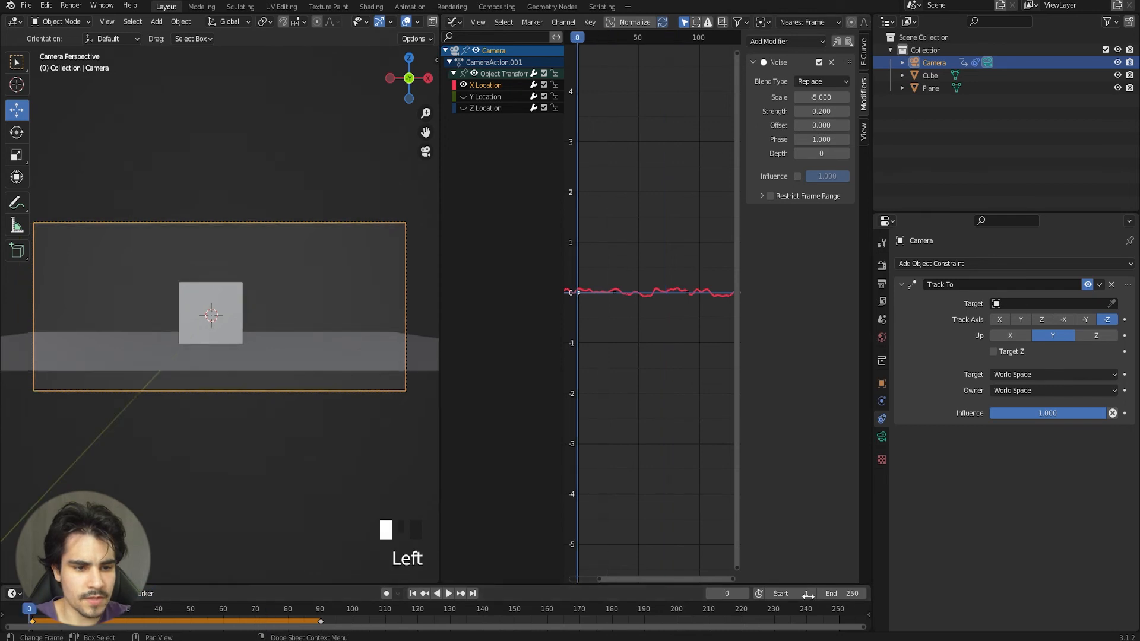
{"action": "key", "text": "space"}
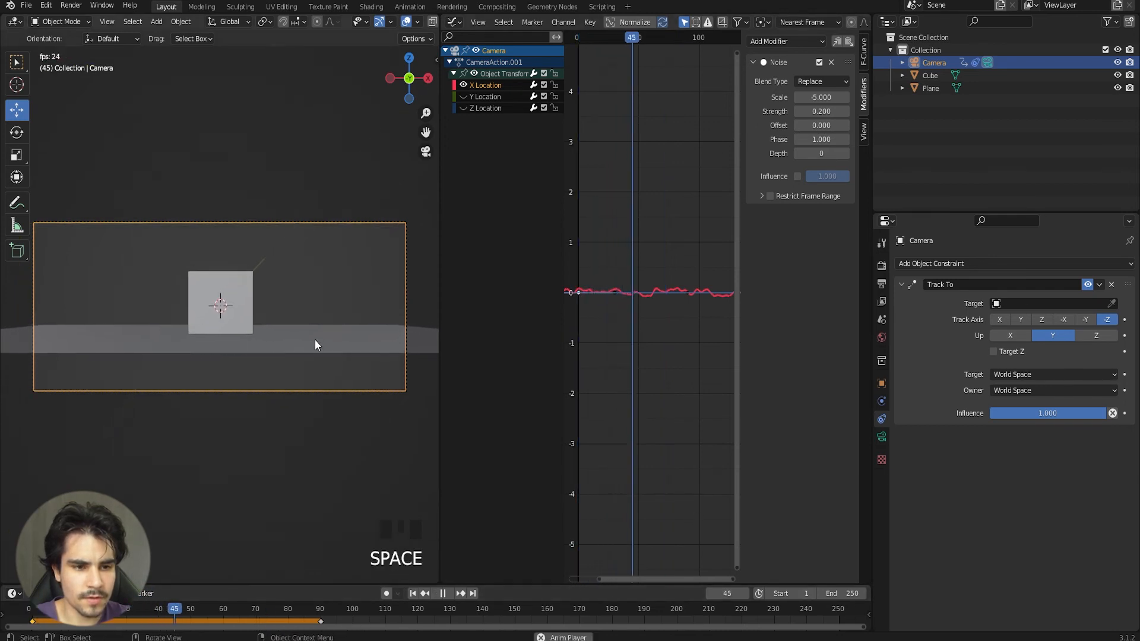
{"action": "key", "text": "space"}
Set the X Location Noise offset to 113.2 and play the animation from frame 0.
{"action": "left_click_drag", "start_coordinate": [821, 125], "coordinate": [855, 125]}
{"action": "left_click_drag", "start_coordinate": [89, 608], "coordinate": [786, 608]}
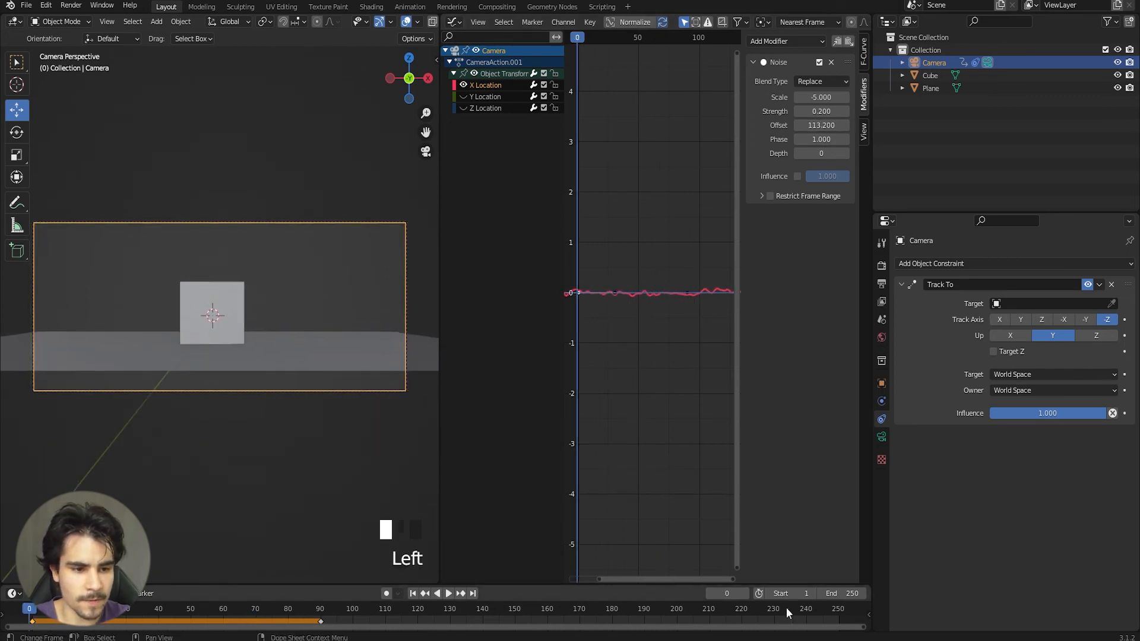
{"action": "key", "text": "space"}
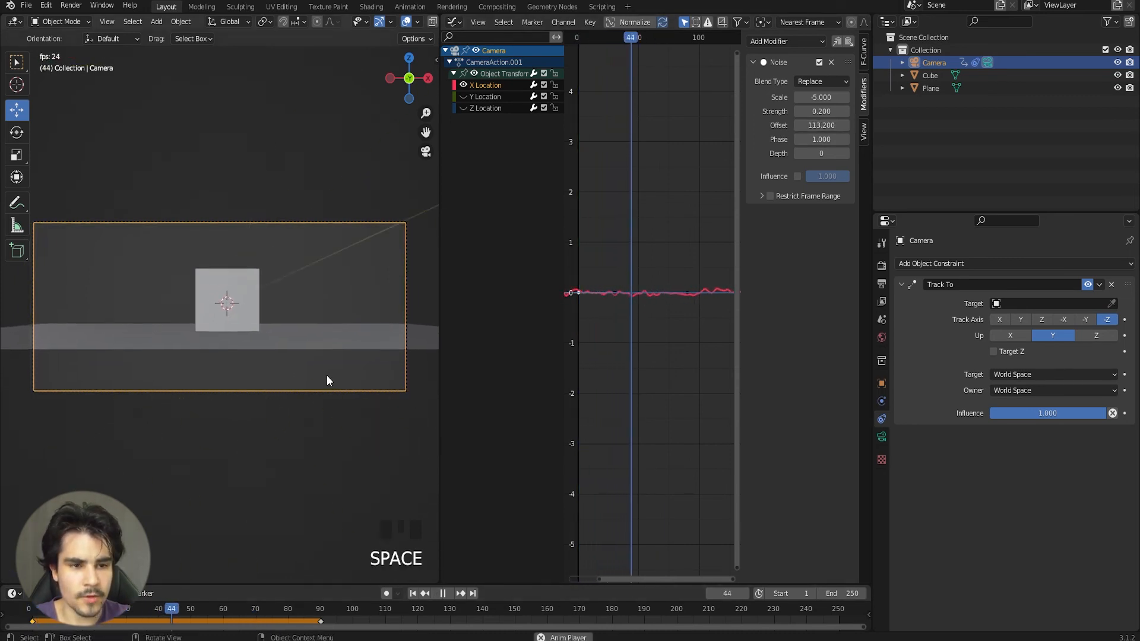
Leave the camera view and examine the camera, cube and floor plane from the top orthographic view.
{"action": "middle_click_drag", "start_coordinate": [315, 390], "coordinate": [204, 349]}
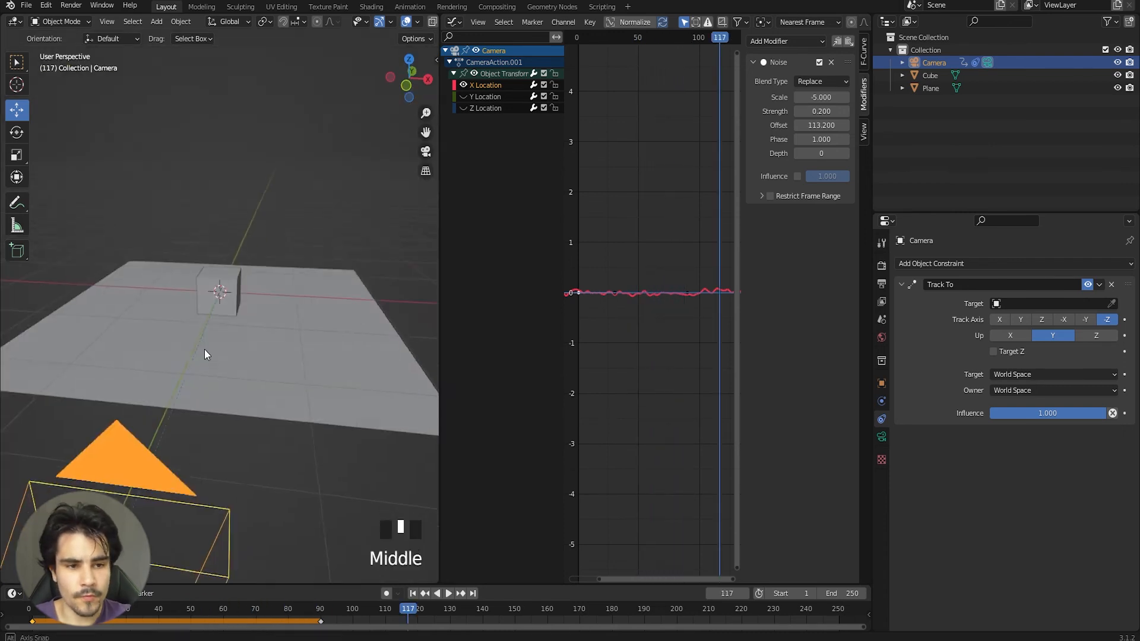
{"action": "scroll", "coordinate": [178, 347], "scroll_direction": "down", "scroll_amount": 6}
{"action": "key", "text": "space"}
{"action": "key", "text": "KP_7"}
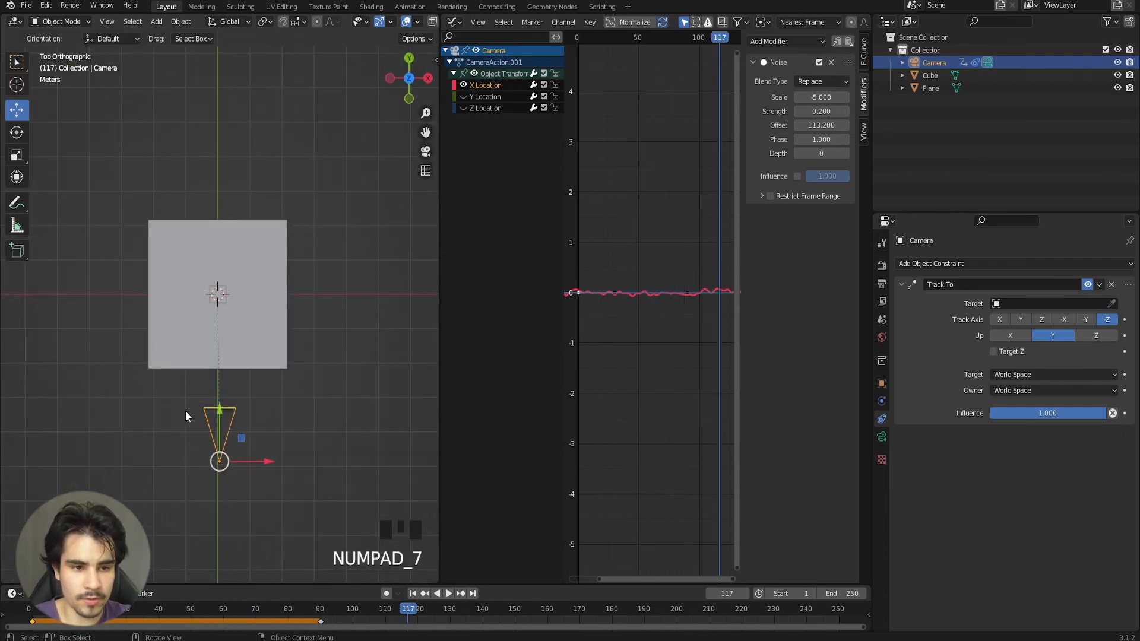
{"action": "left_click", "coordinate": [215, 302]}
{"action": "left_click", "coordinate": [213, 300]}
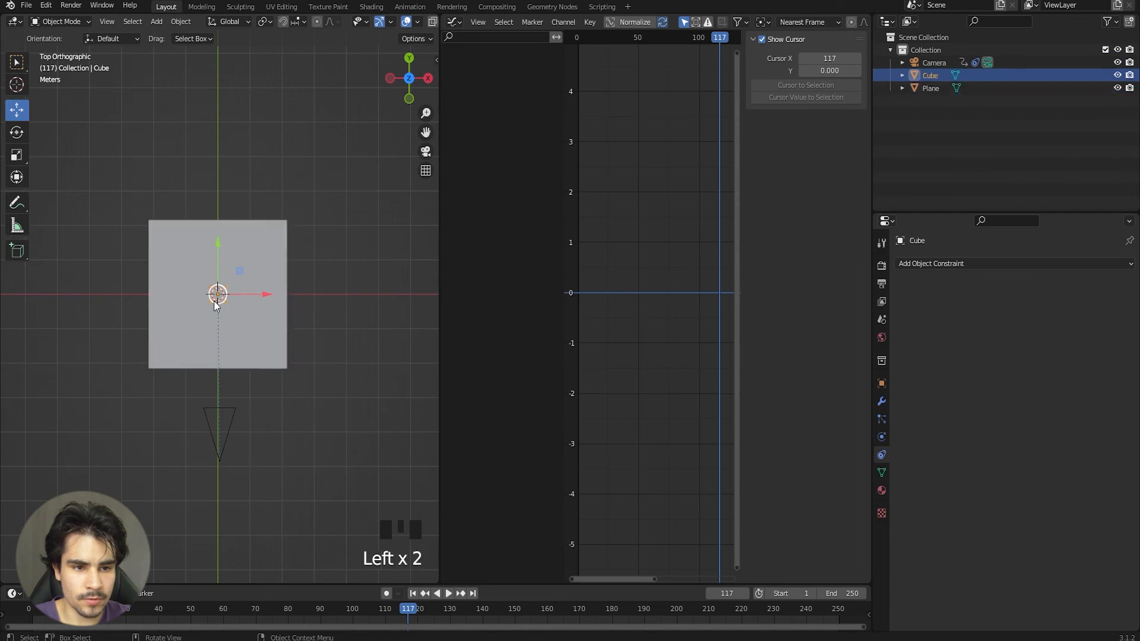
{"action": "key", "text": "g"}
{"action": "left_click", "coordinate": [186, 319]}
{"action": "key", "text": "ctrl+z"}
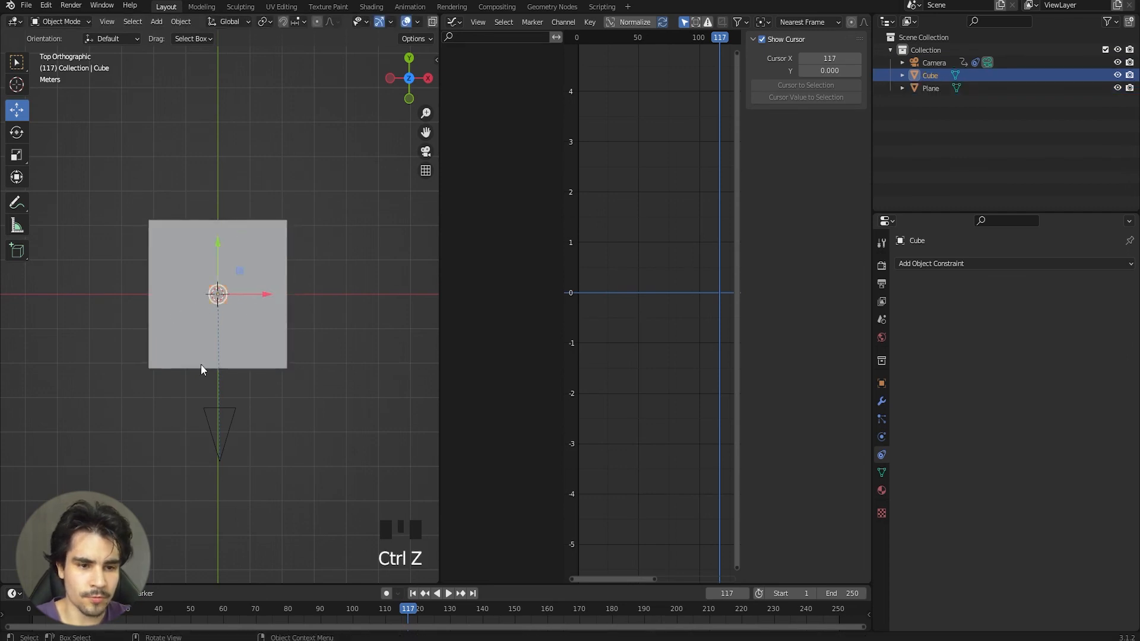
Select the camera and insert a Rotation keyframe at frame 1.
{"action": "left_click", "coordinate": [205, 425]}
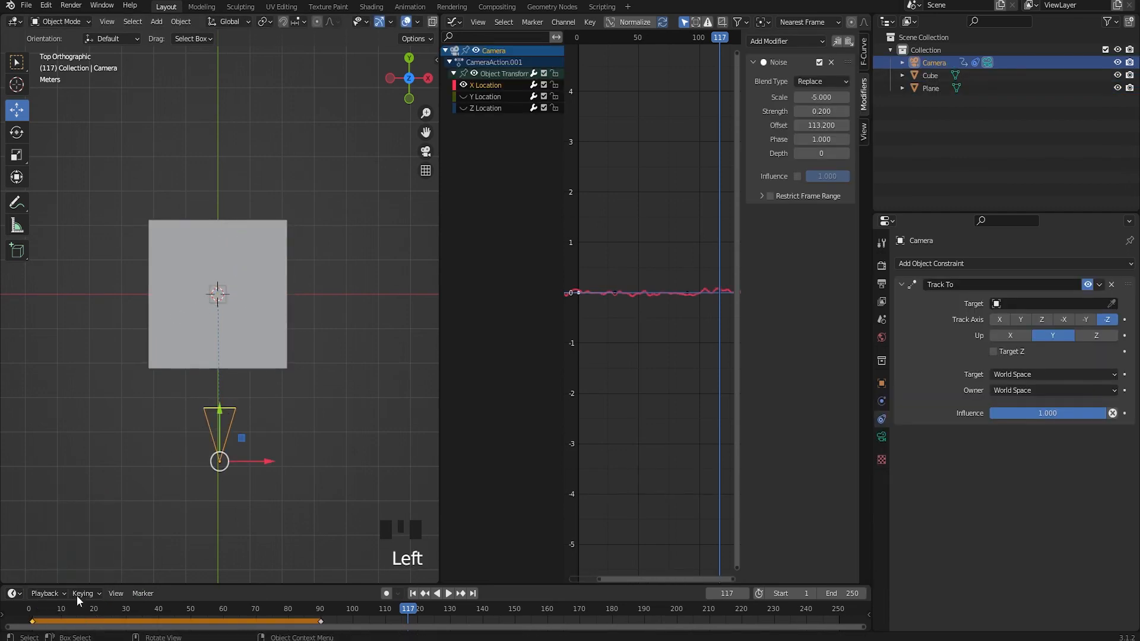
{"action": "left_click", "coordinate": [32, 609]}
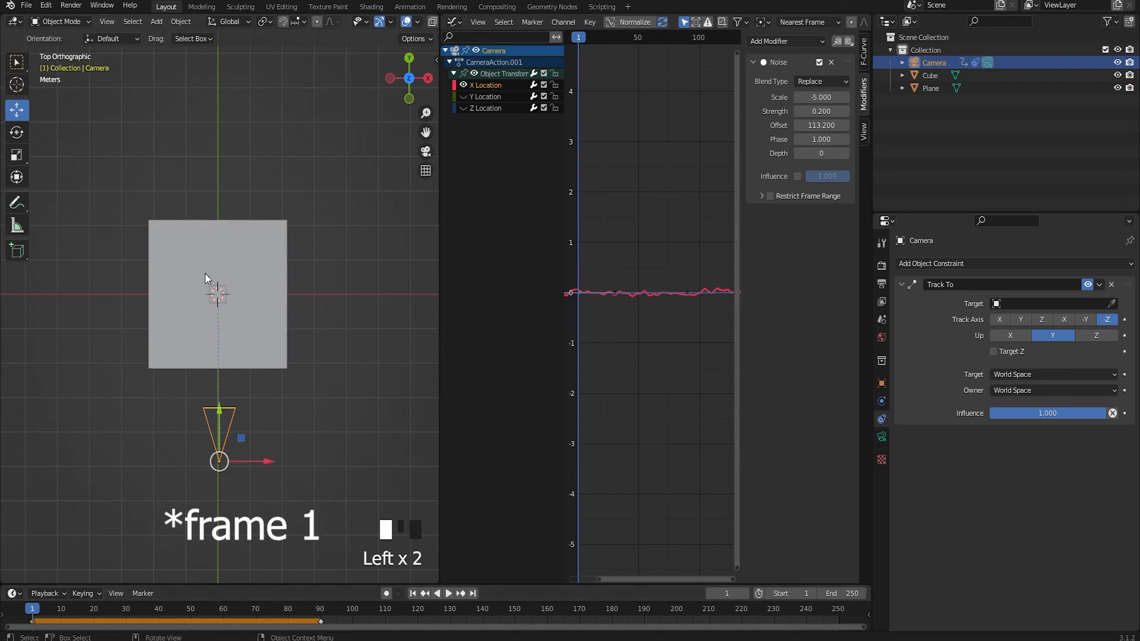
{"action": "key", "text": "i"}
{"action": "left_click", "coordinate": [119, 298]}
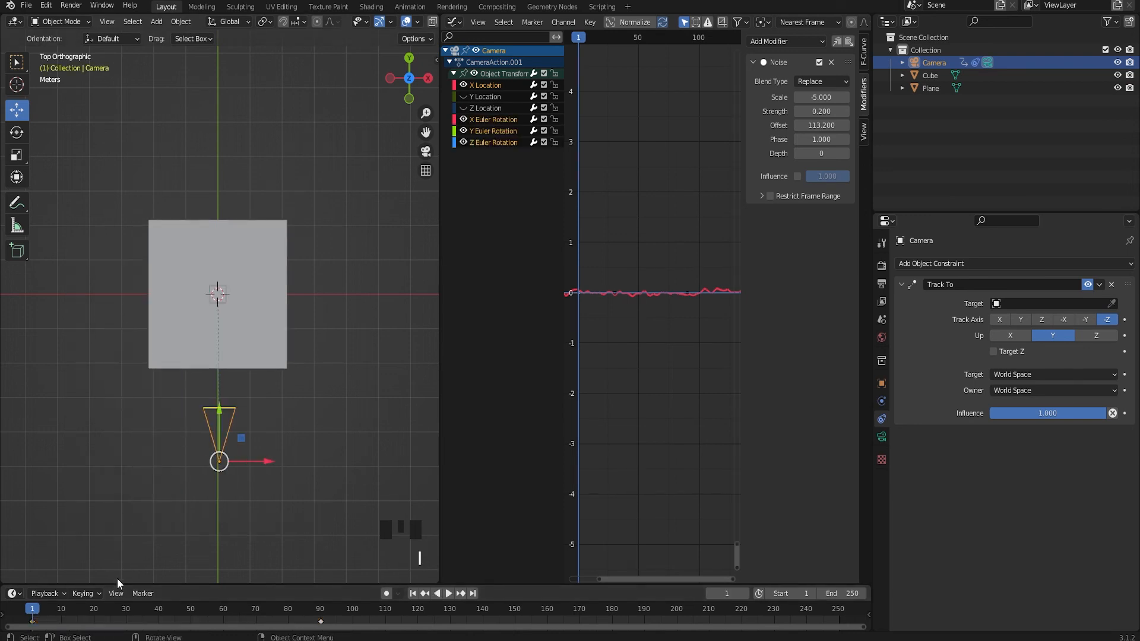
At frame 20, rotate the camera clockwise in the top view away from the cube and insert a Rotation keyframe.
{"action": "left_click", "coordinate": [93, 609]}
{"action": "key", "text": "r"}
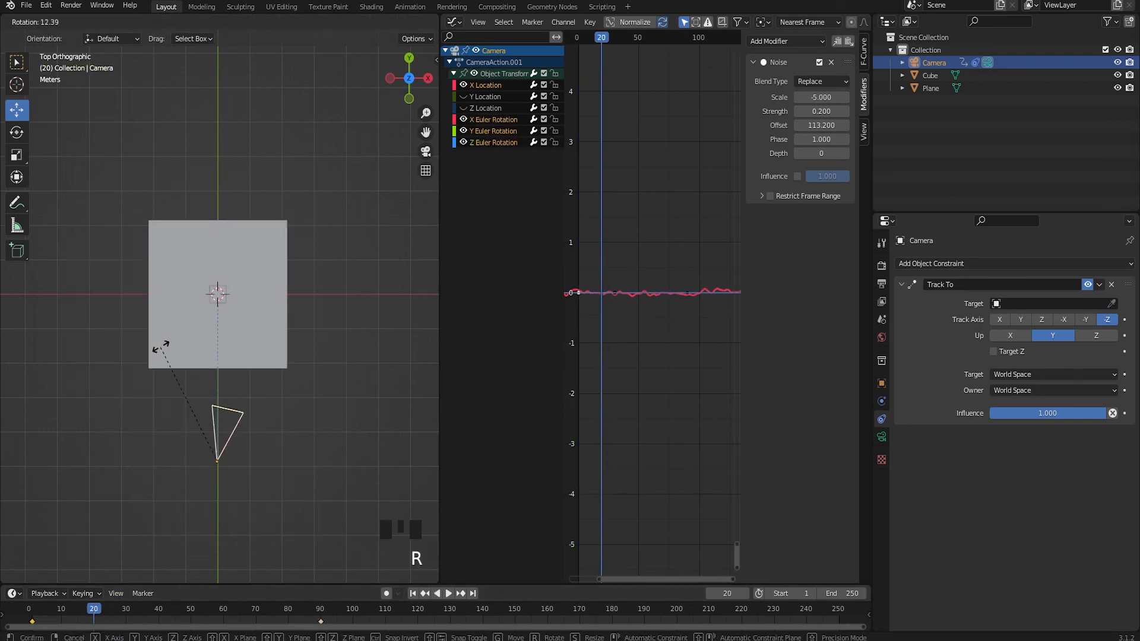
{"action": "left_click", "coordinate": [167, 342]}
{"action": "key", "text": "i"}
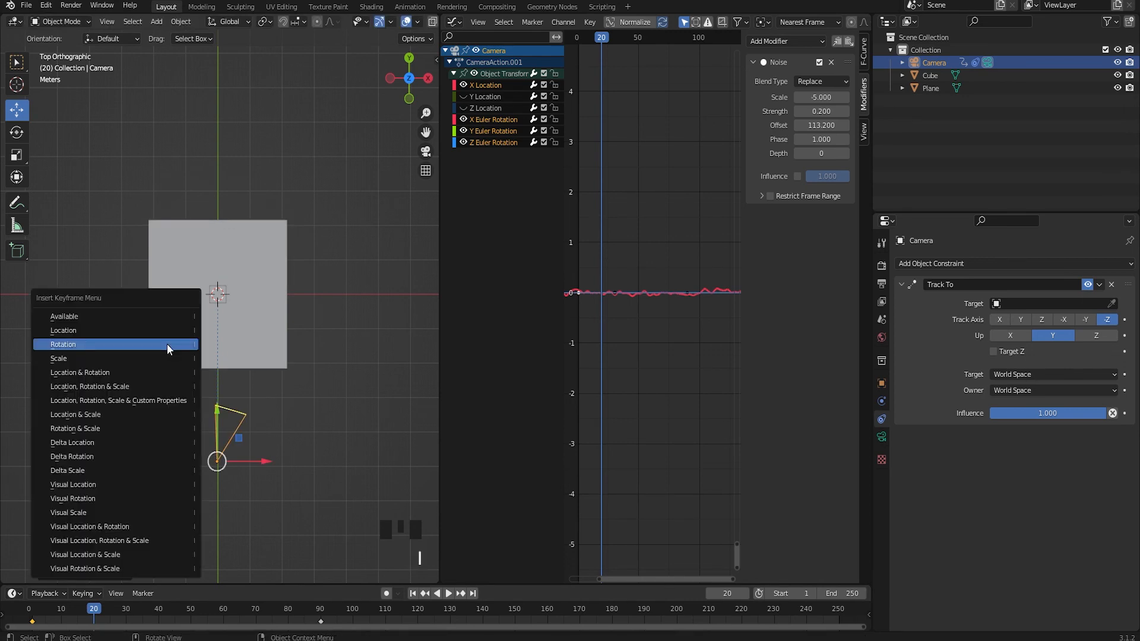
{"action": "left_click", "coordinate": [89, 331]}
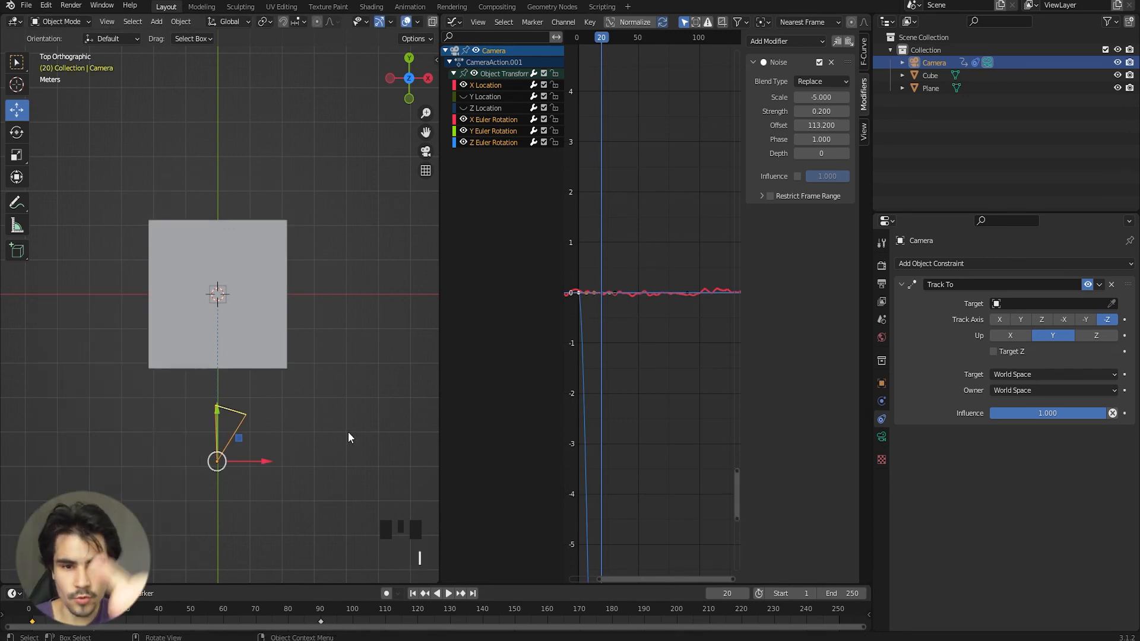
Look through the camera and play the animation from frame 0 to check the rotation combined with the shake.
{"action": "key", "text": "KP_0"}
{"action": "key", "text": "KP_0"}
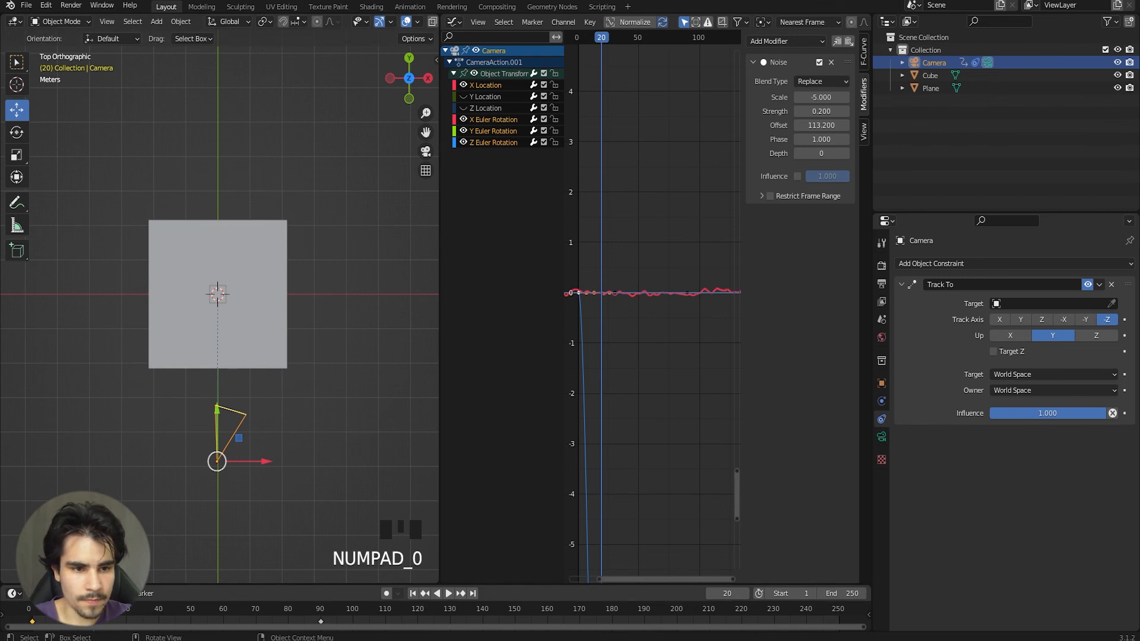
{"action": "left_click", "coordinate": [766, 487]}
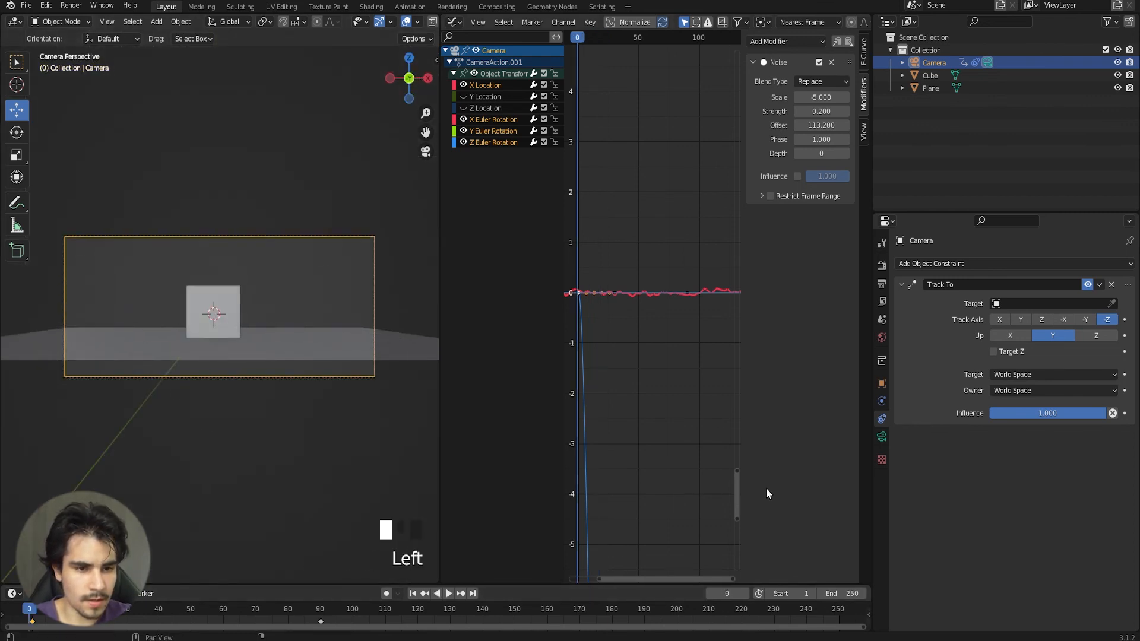
{"action": "key", "text": "space"}
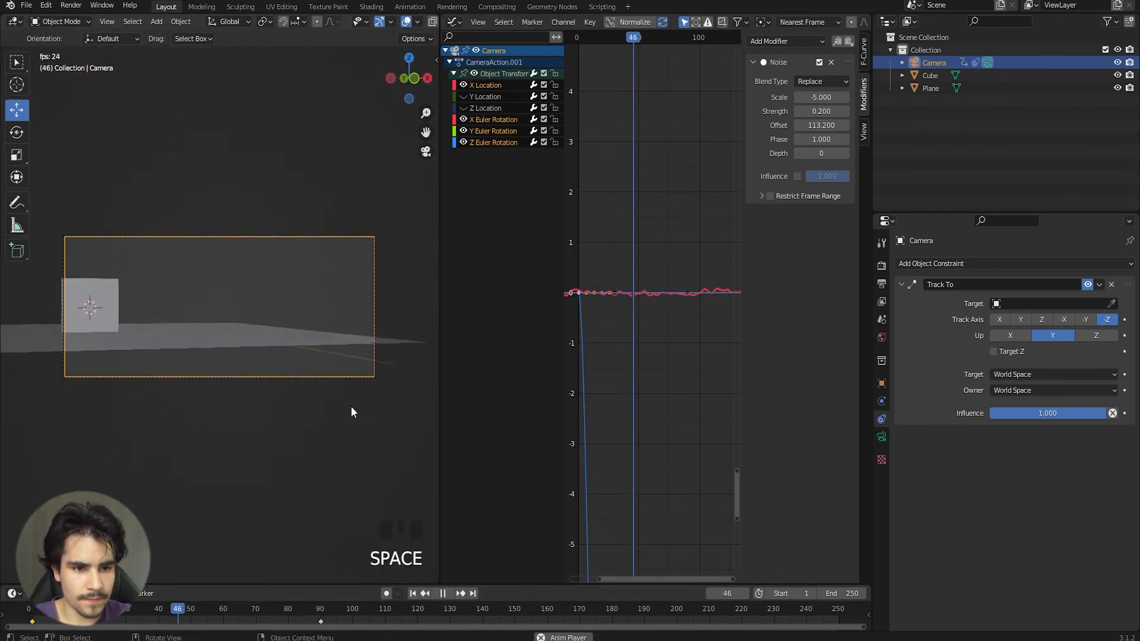
{"action": "key", "text": "space"}
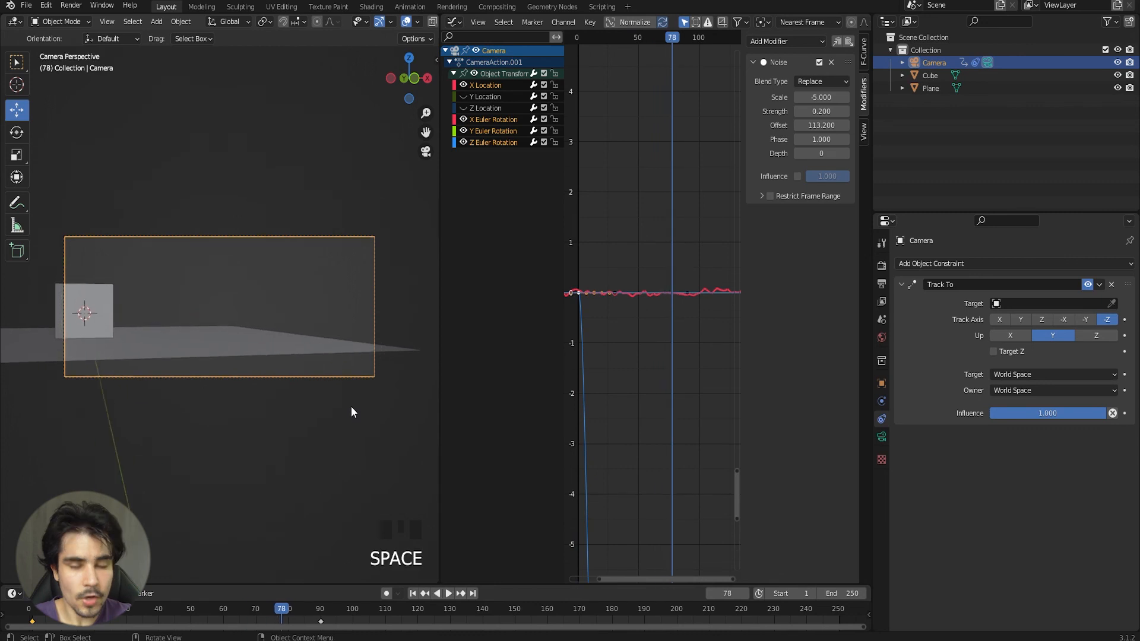